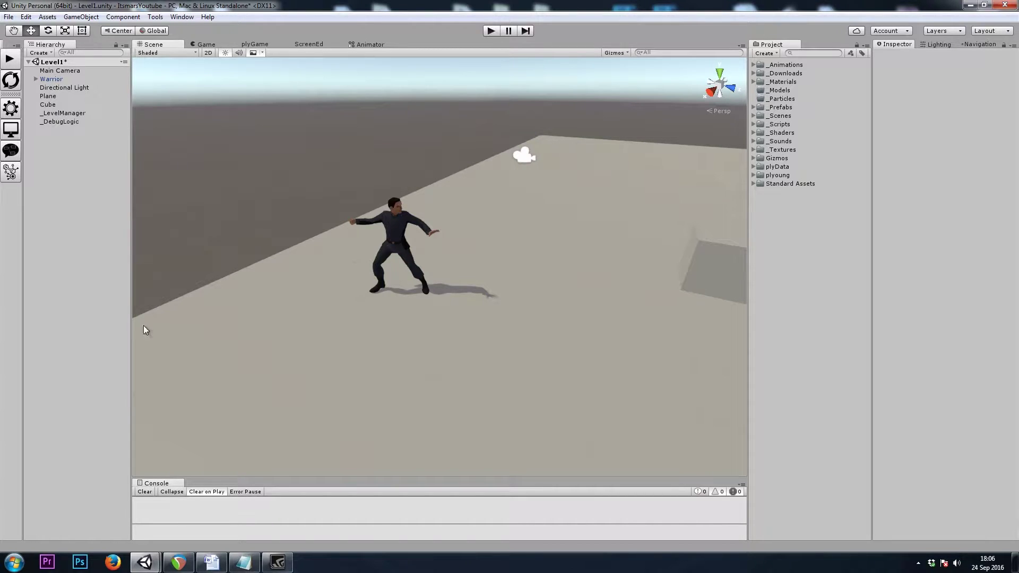
Step: Select the Warrior character and frame it in the scene view
click(51, 78)
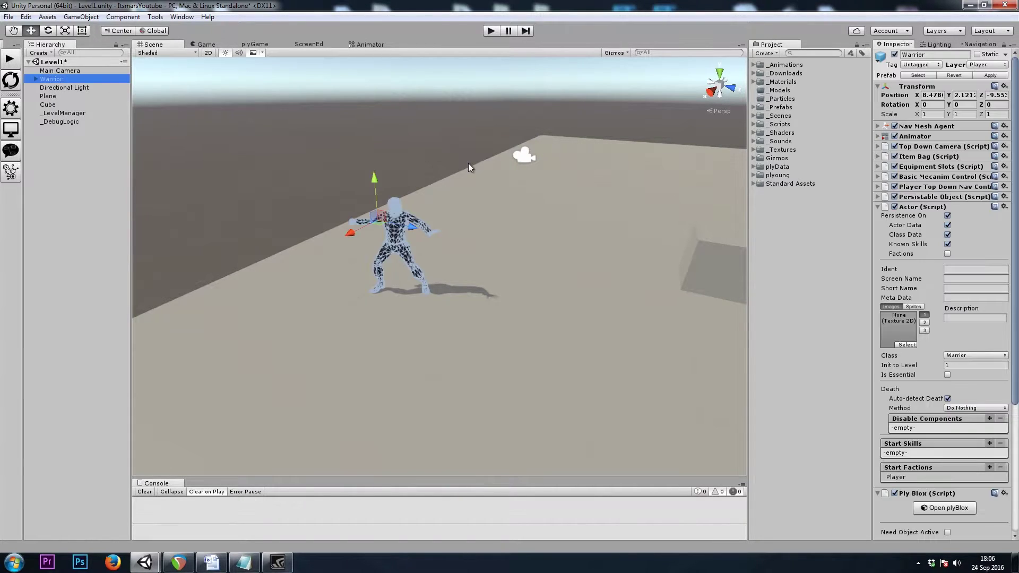
key(f)
alt+drag(468, 163, 500, 127)
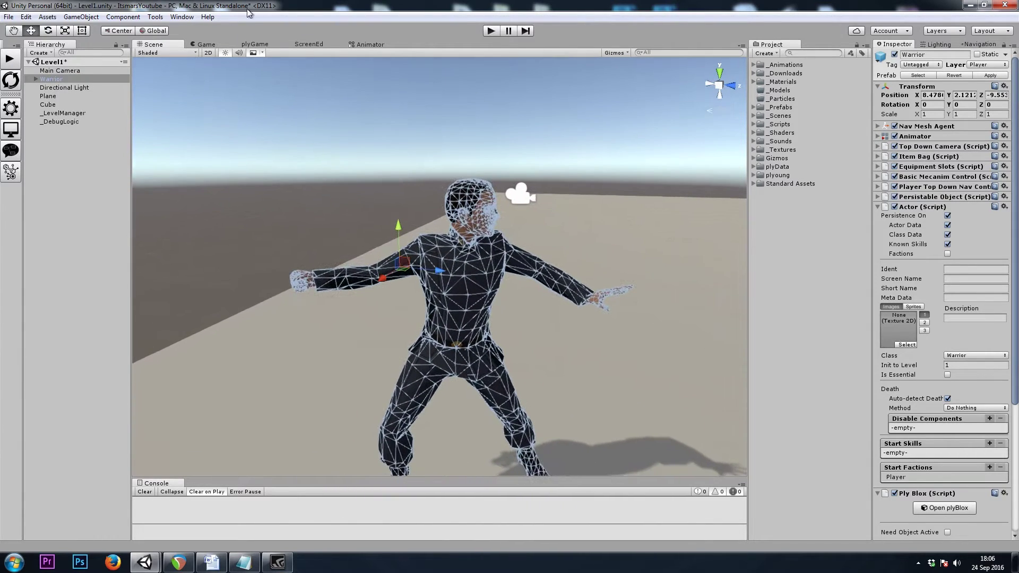
Step: Add an equip slot named MainHand to the plyGame item settings
click(254, 43)
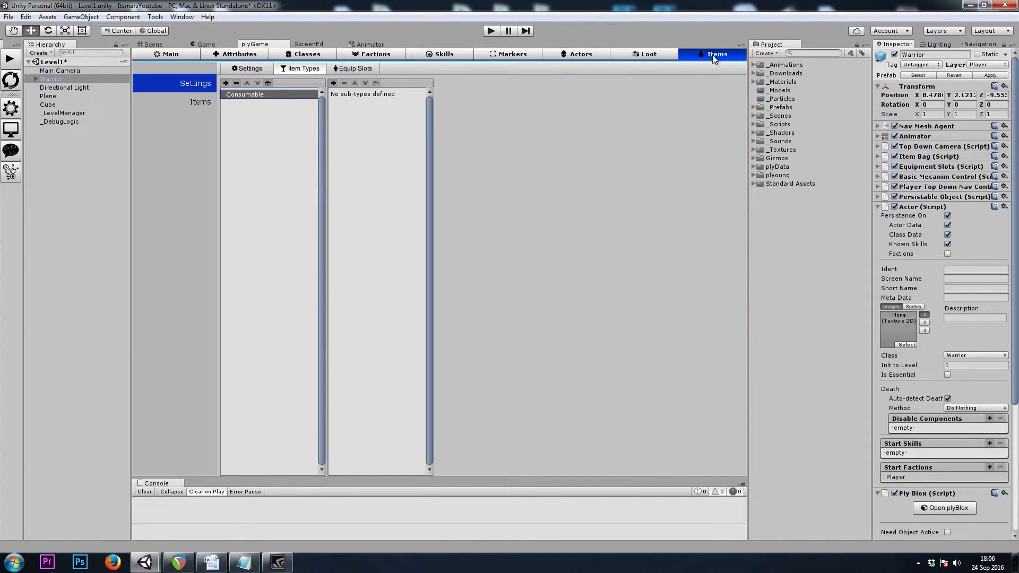
click(351, 69)
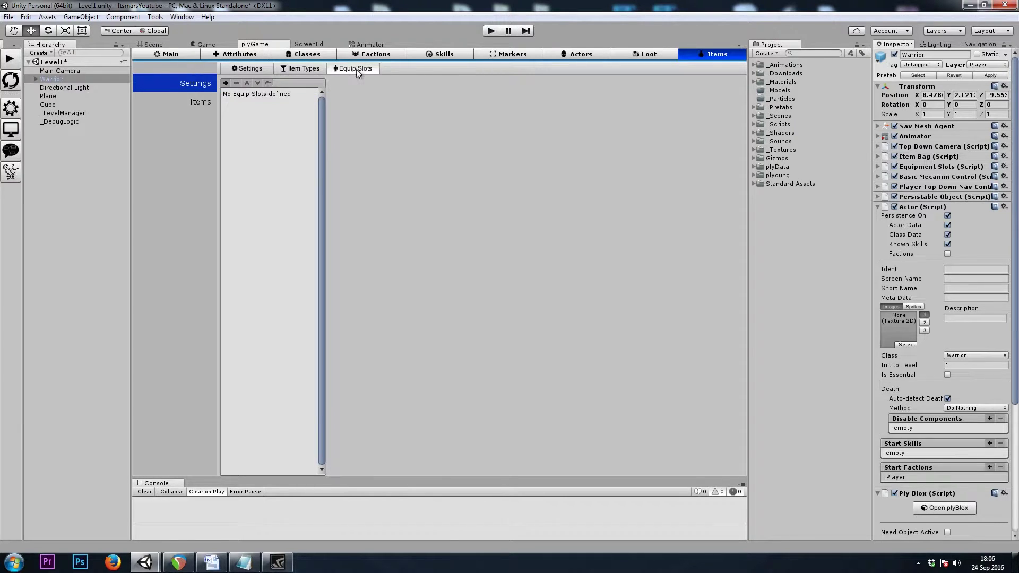
click(226, 84)
click(268, 84)
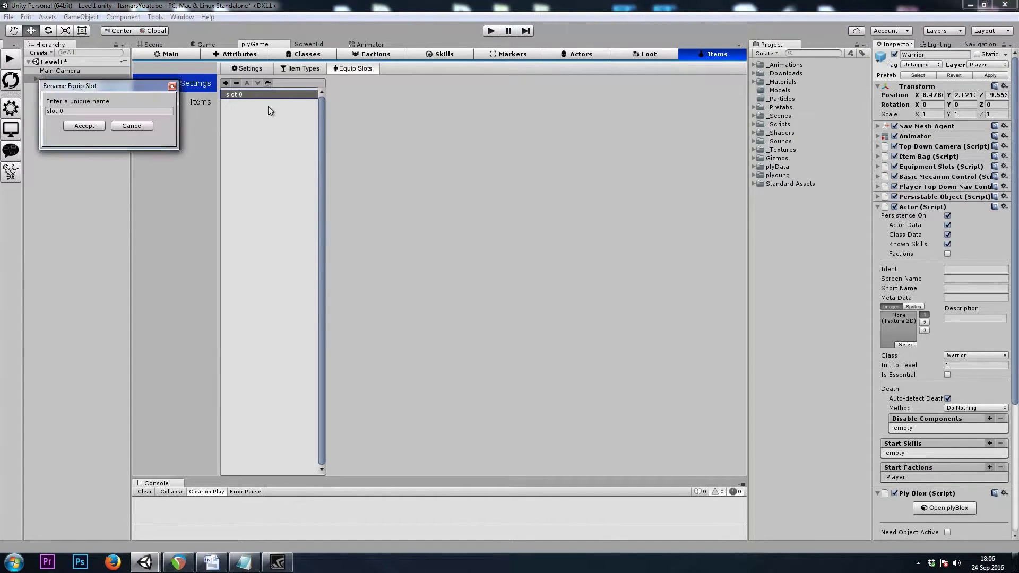
click(101, 110)
click(84, 126)
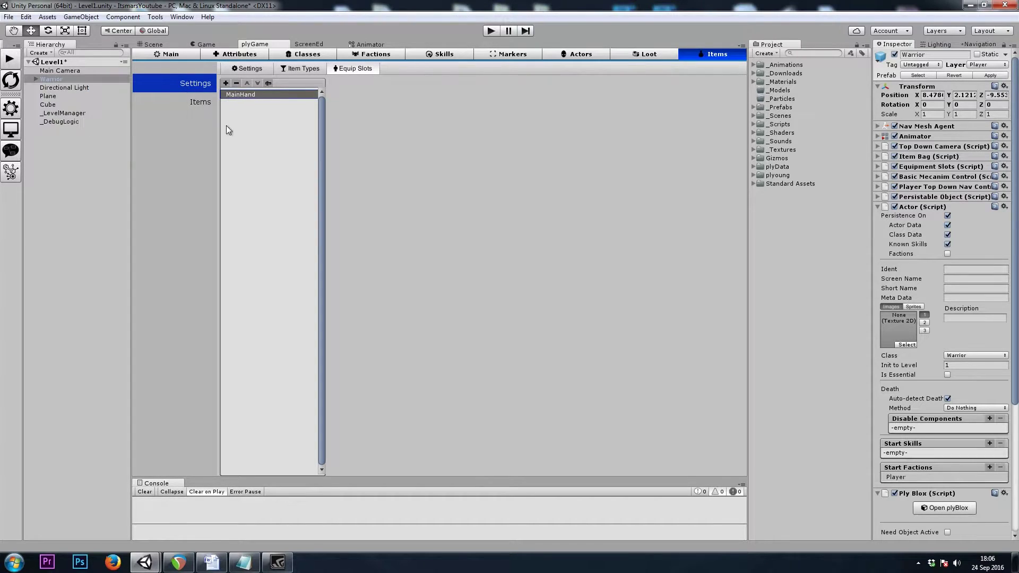
Step: Expand the Warrior's skeleton from ROOT through the right arm and select the R Hand bone, with its child names fully readable
click(153, 45)
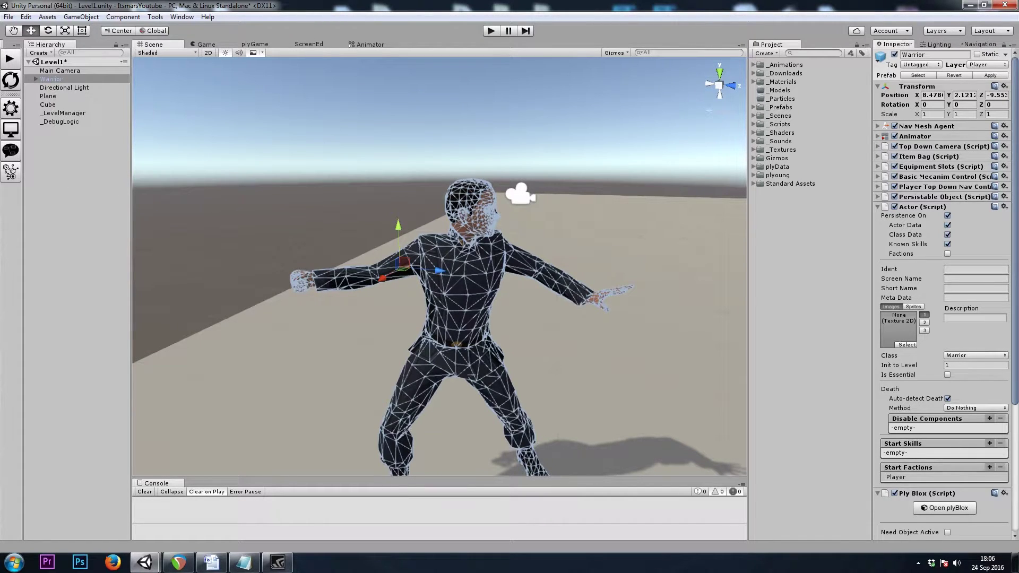
click(37, 79)
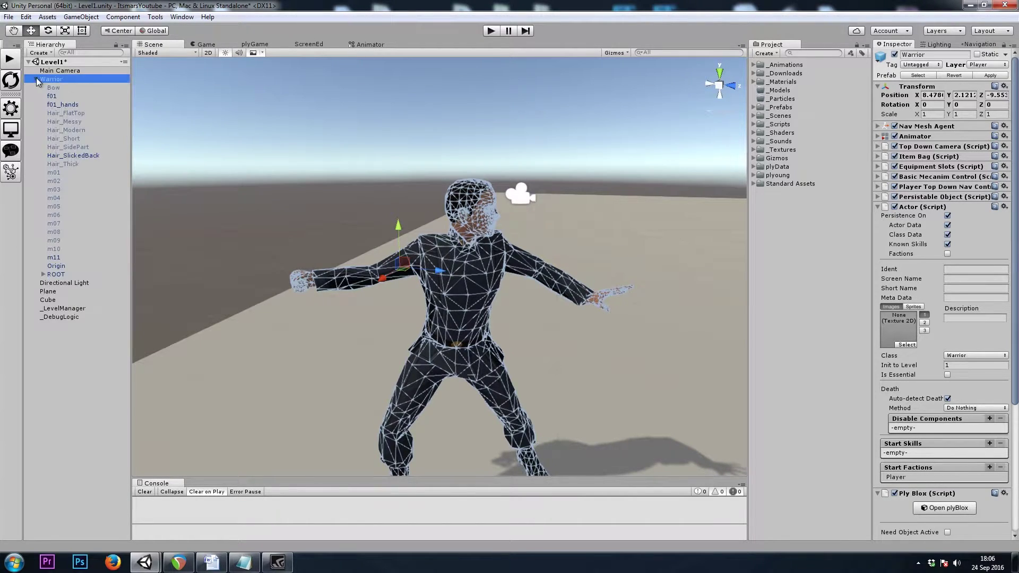
click(56, 275)
click(43, 274)
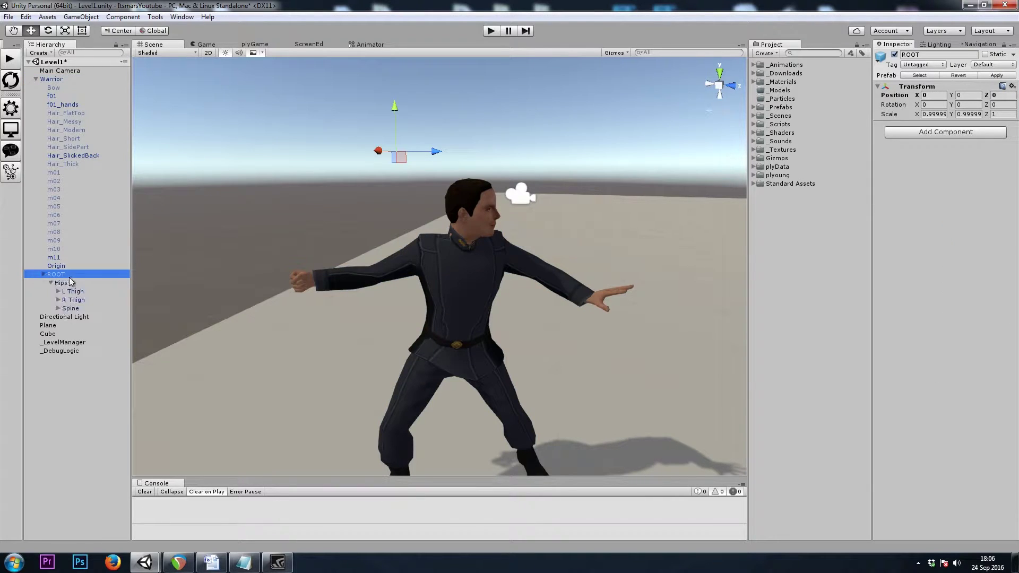
click(62, 284)
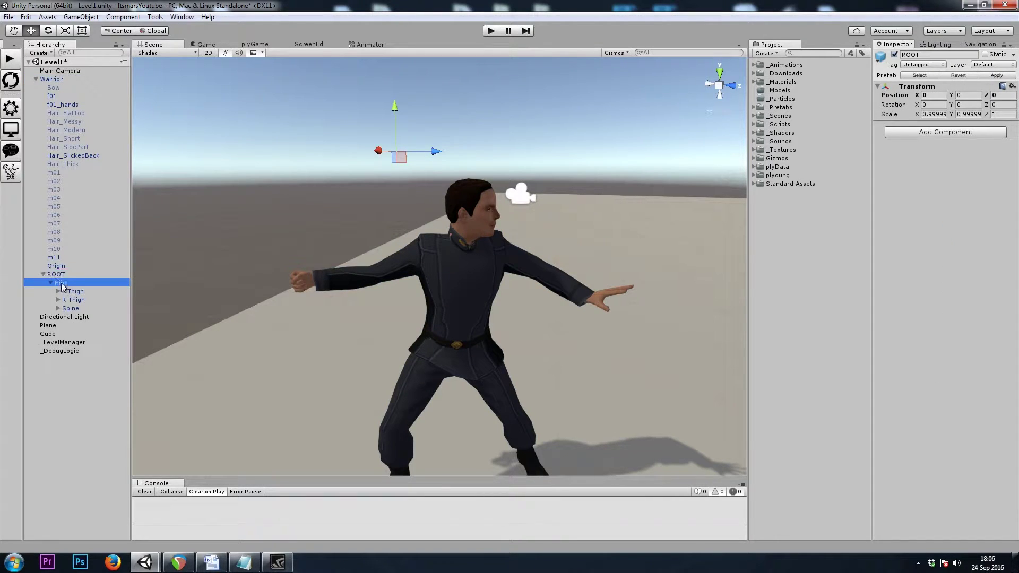
click(58, 308)
click(65, 317)
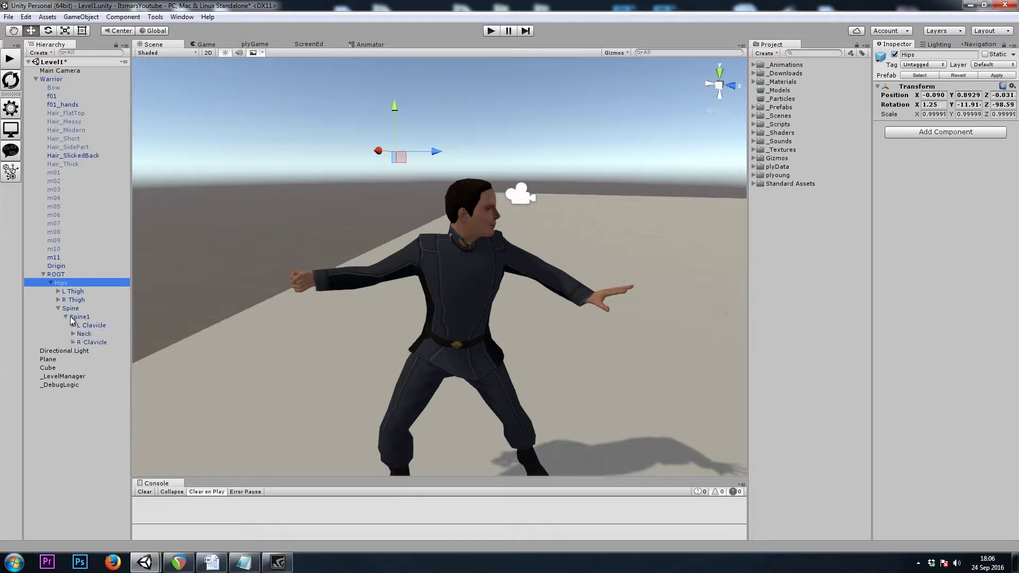
click(73, 342)
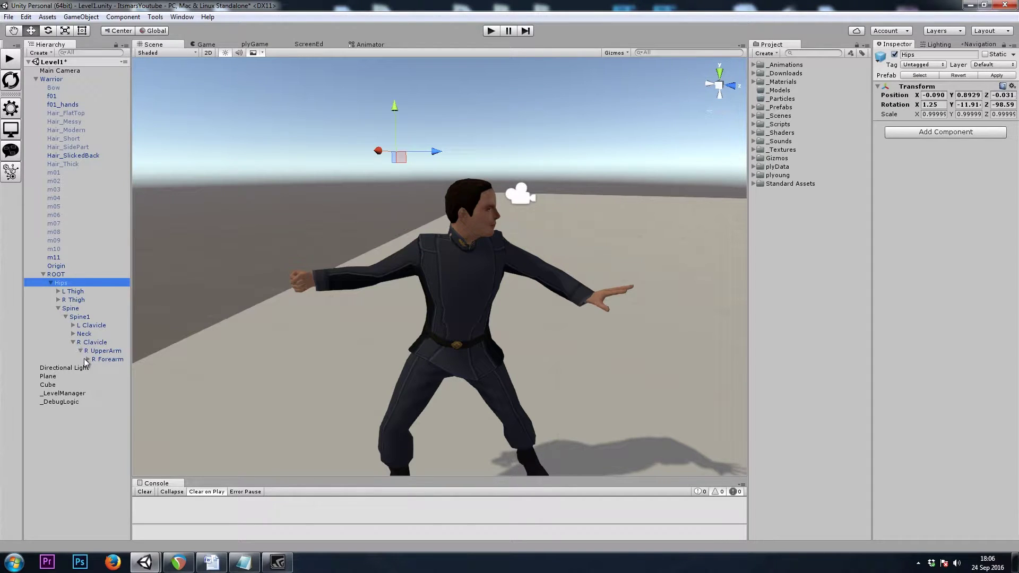
click(96, 360)
key(Right)
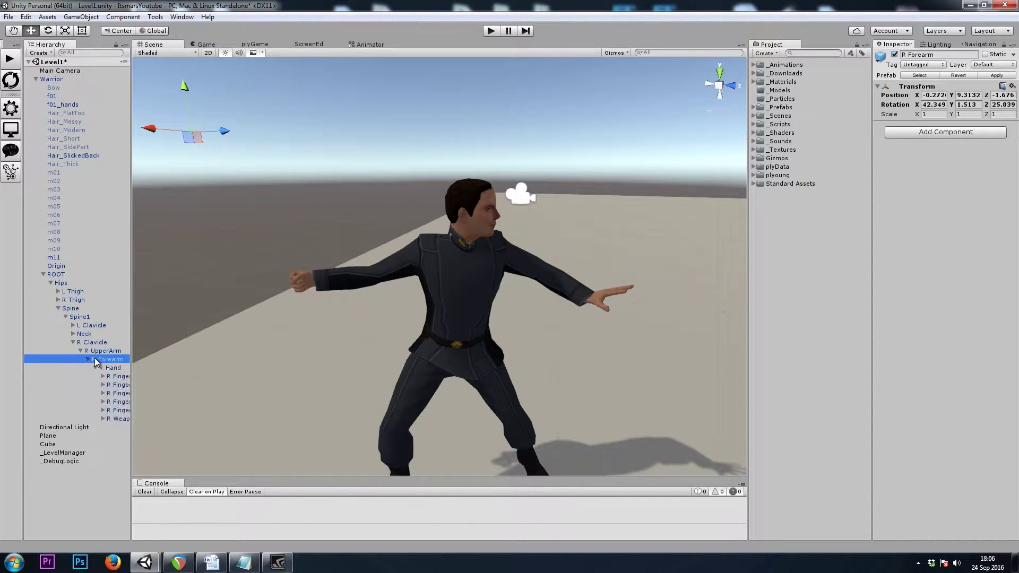
key(Down)
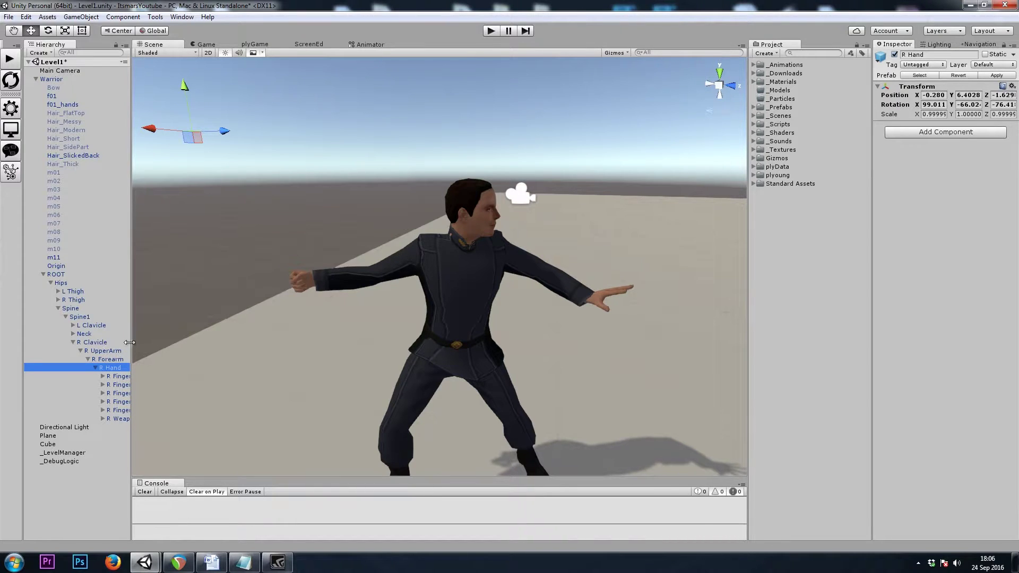
drag(130, 342, 159, 343)
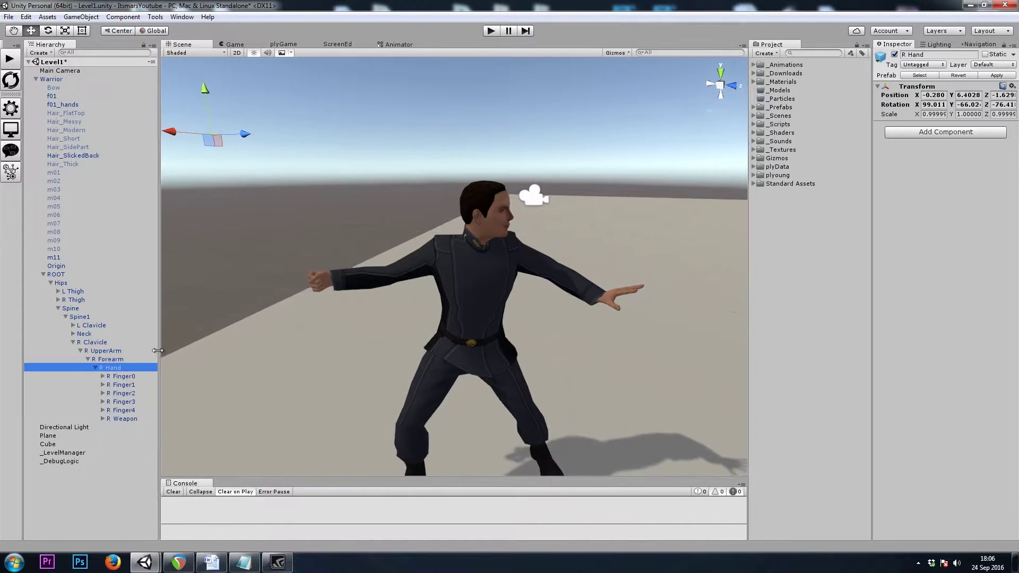
Step: Set the transform gizmo to Pivot position and Local orientation for the R Hand bone
click(112, 33)
click(153, 31)
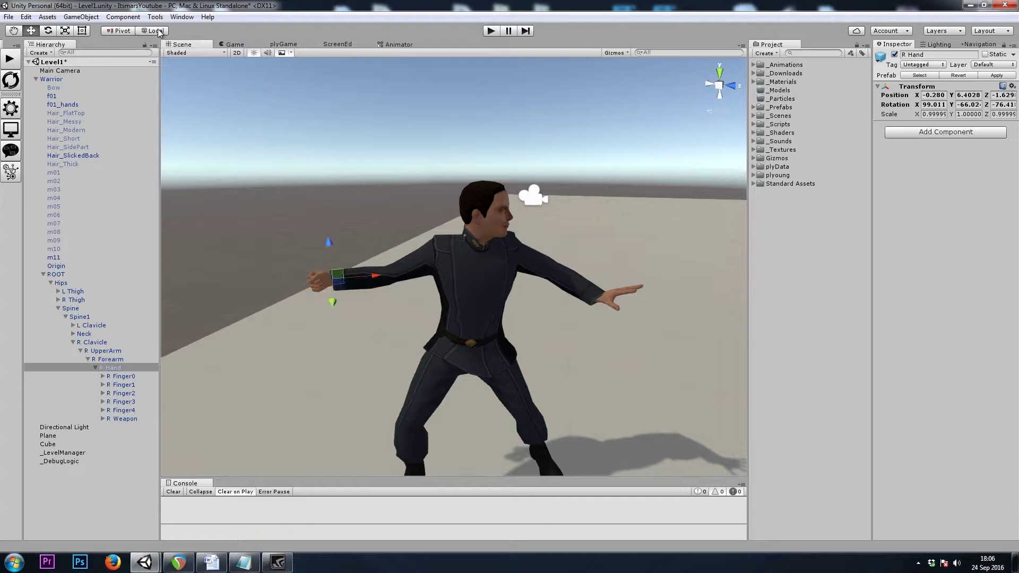
click(118, 32)
click(117, 32)
click(118, 32)
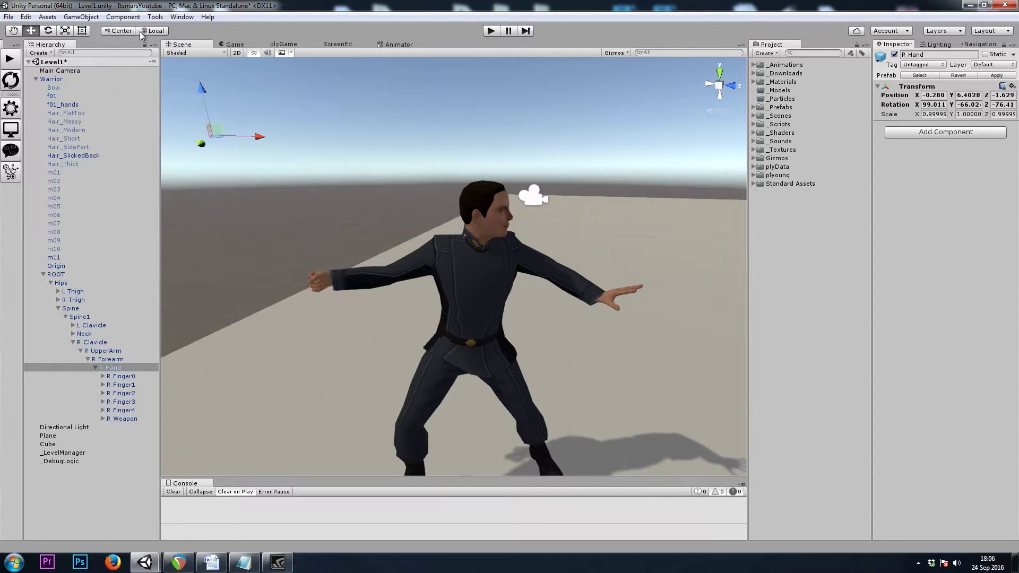
click(119, 31)
click(147, 31)
click(151, 31)
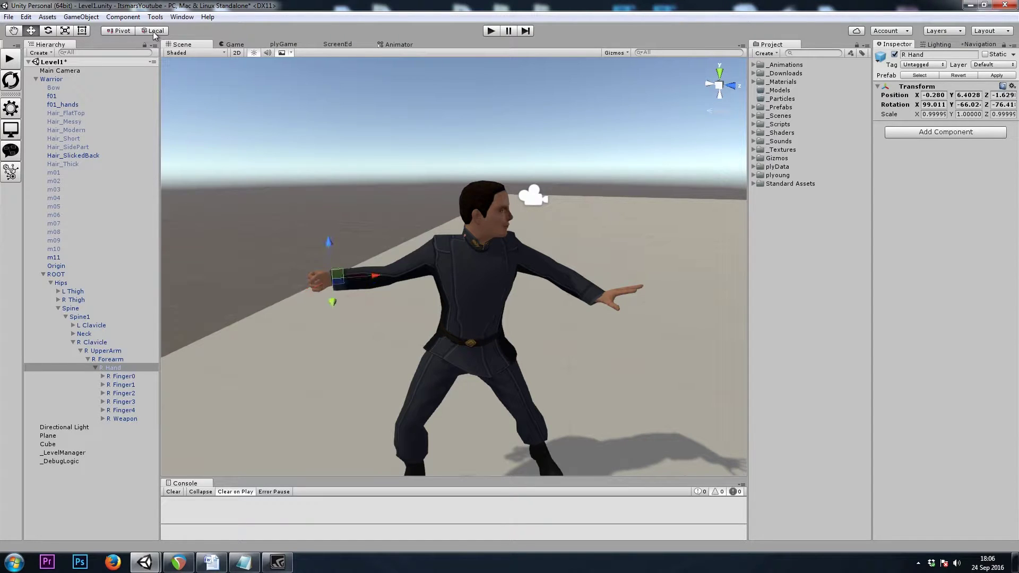
click(154, 31)
Step: Go through the skeleton's bones one by one from L Thigh to R Weapon, checking each one's location on the body
click(87, 293)
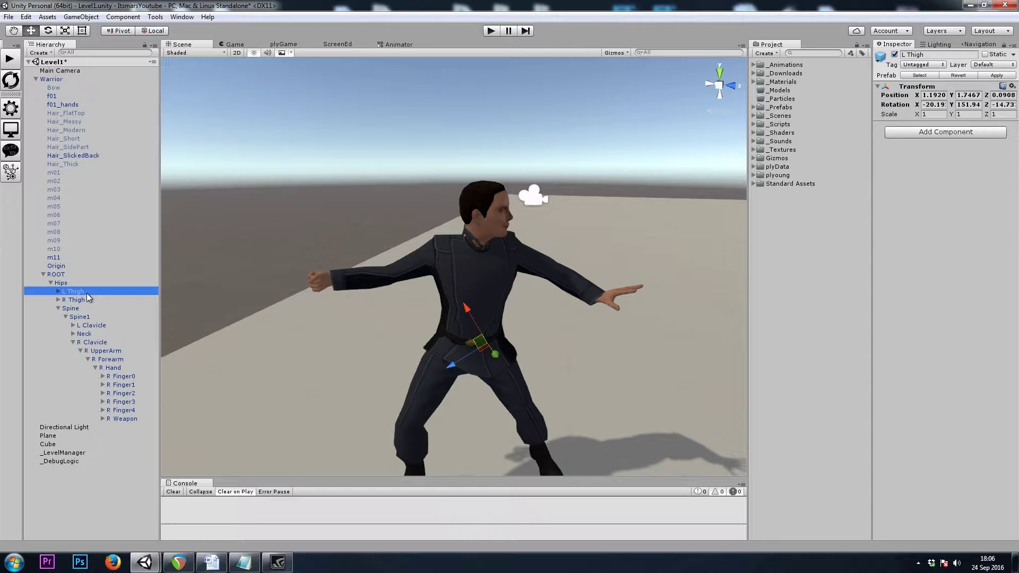
key(Down)
key(Down)
key(Down)
key(Down)
key(Down)
key(Down)
key(Down)
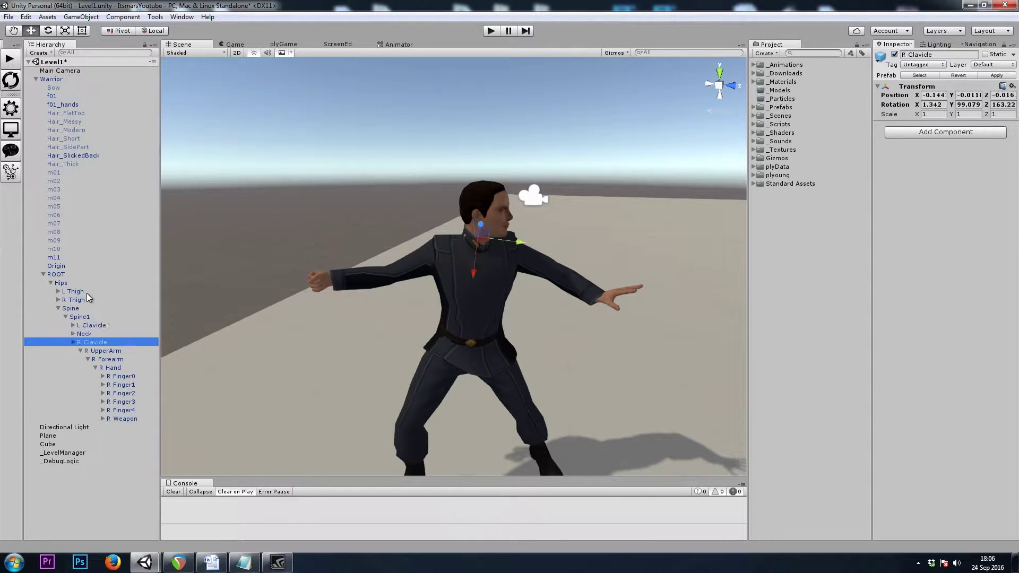
key(Down)
key(Down)
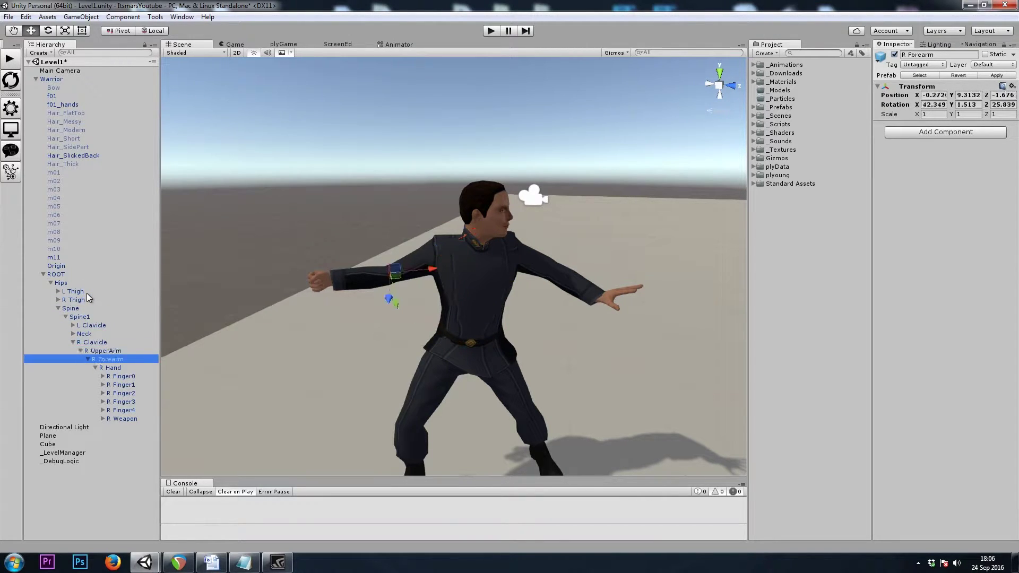
key(Down)
key(Down)
key(Down)
key(Down)
key(Down)
key(Down)
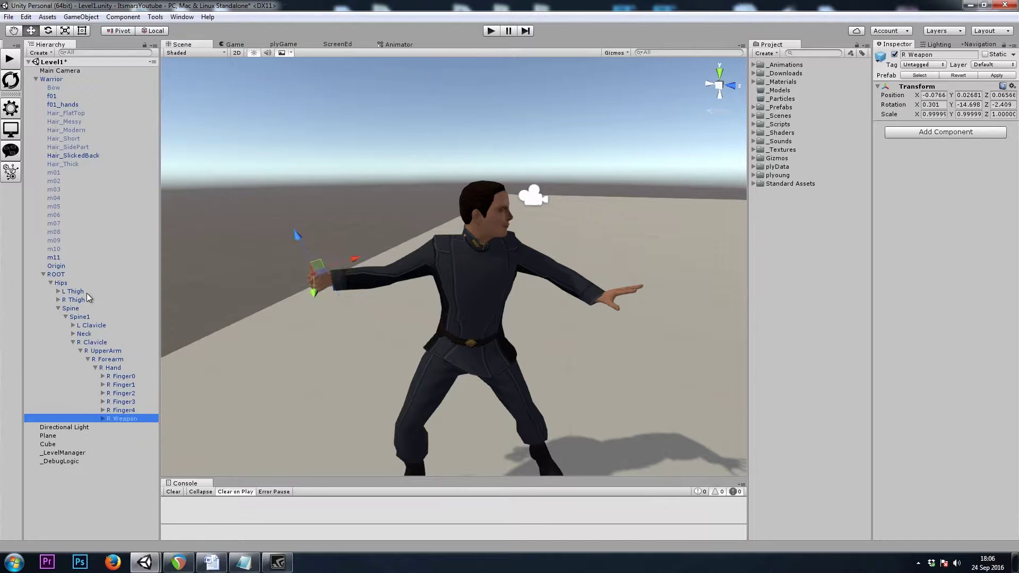
Step: Activate the Longsword among the weapons under the R Weapon bone and check how it sits in the right hand
alt+drag(457, 333, 443, 336)
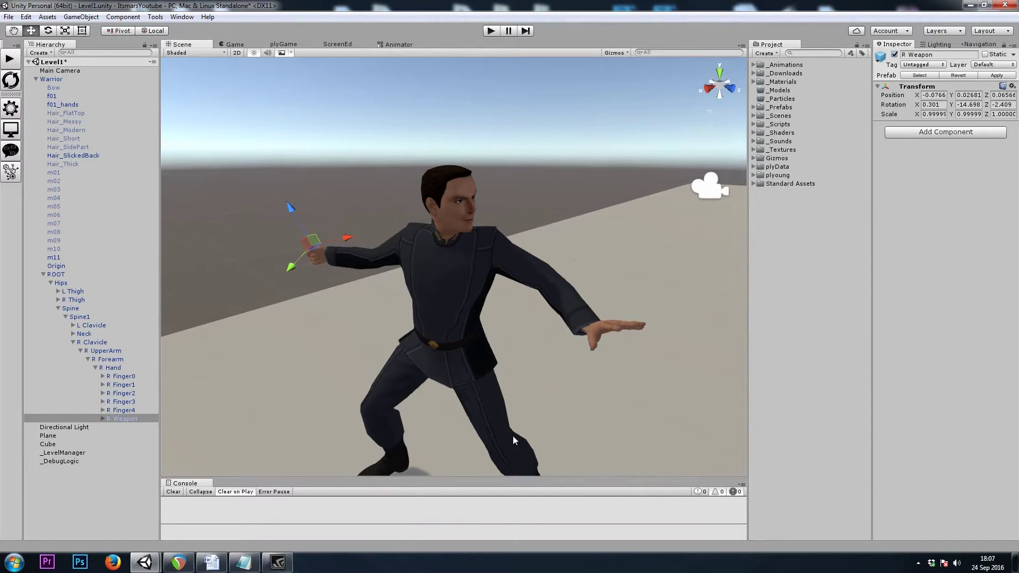
key(Right)
key(Down)
key(Down)
key(Down)
key(Down)
key(Down)
key(Down)
key(Down)
key(Down)
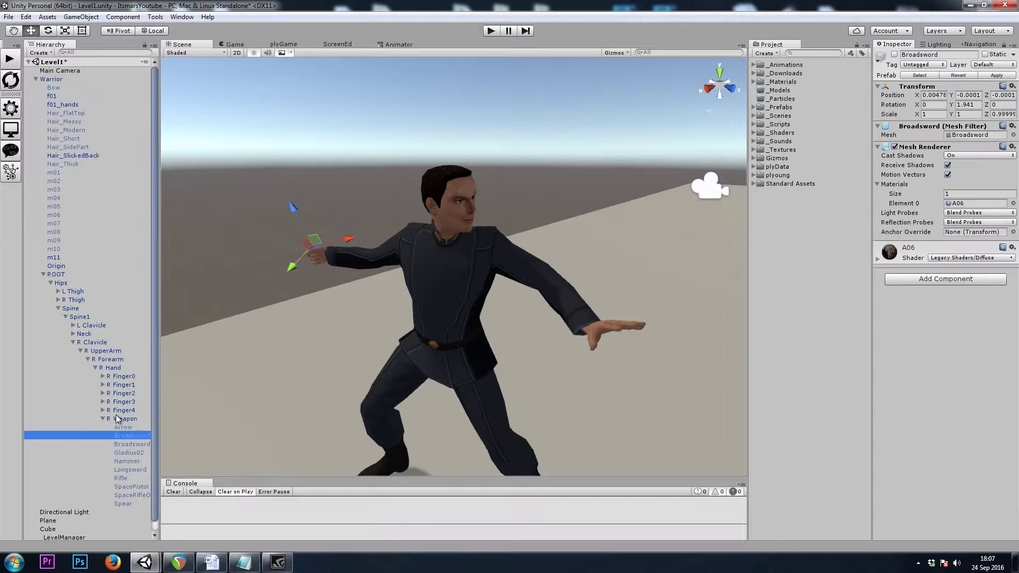
key(Up)
key(Up)
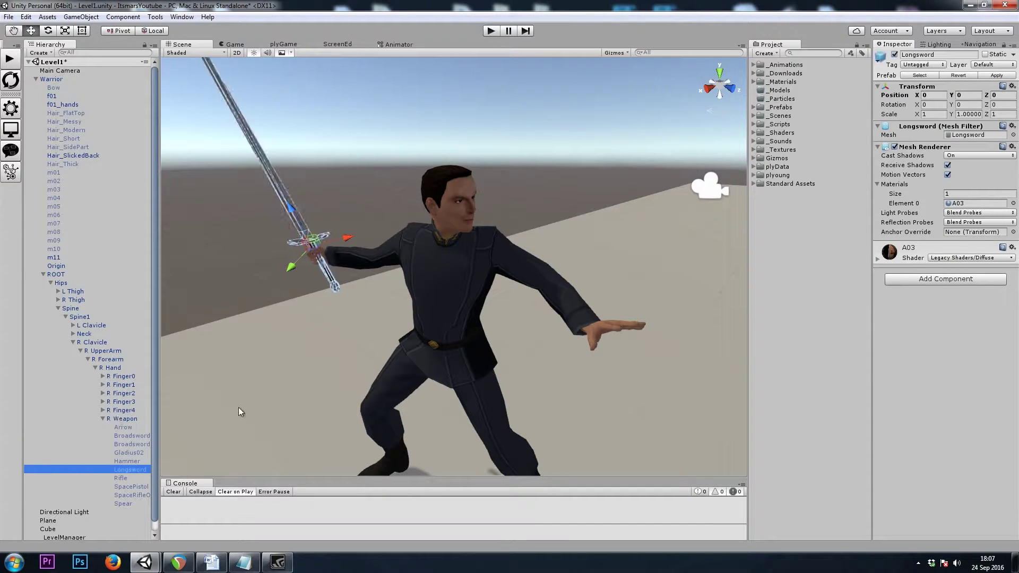
mouse_move(390, 247)
alt+mouse_down()
mouse_move(466, 232)
mouse_move(406, 236)
alt+mouse_up()
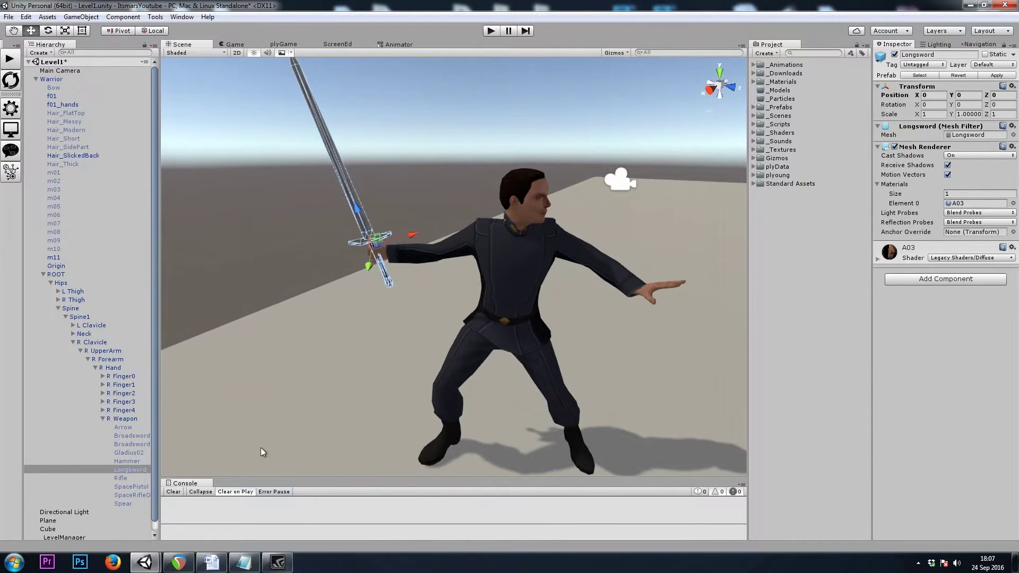
Step: Detach the Longsword from the R Weapon bone and place it at the root level of the scene, accepting the prefab break
click(125, 419)
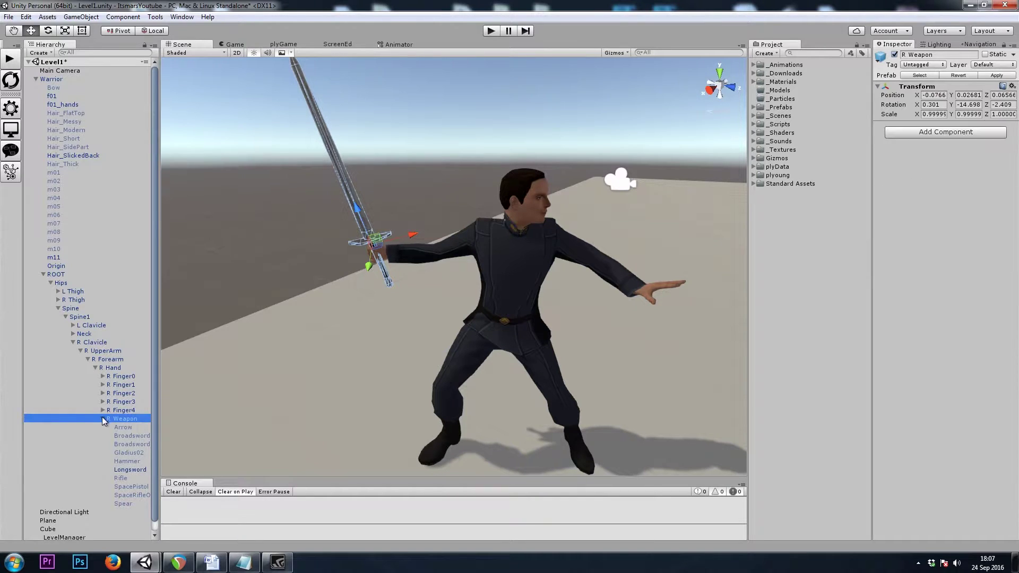
click(103, 418)
key(alt+shift+a)
key(alt+shift+a)
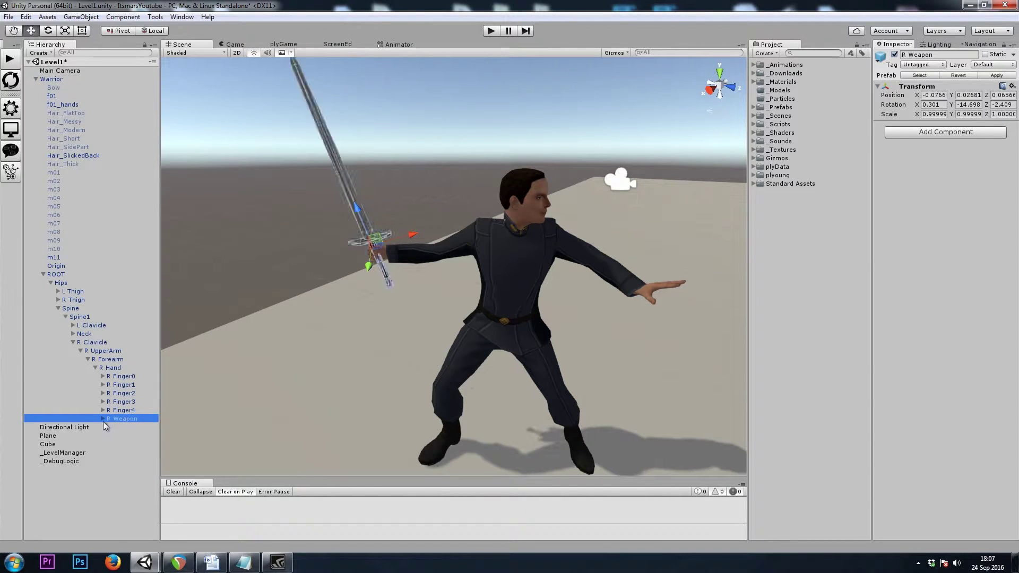
click(103, 419)
scroll(144, 415, down, 1)
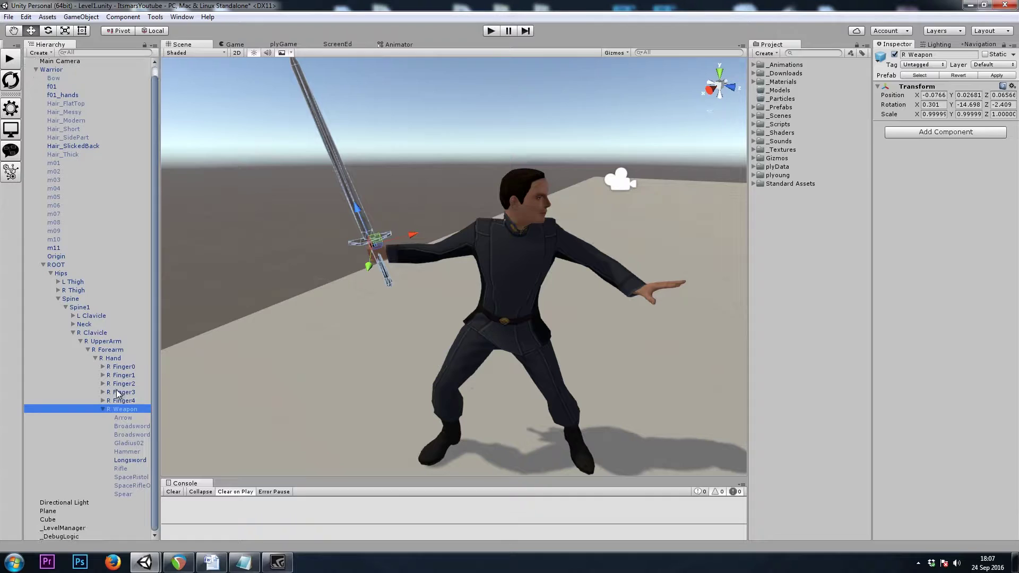
click(130, 460)
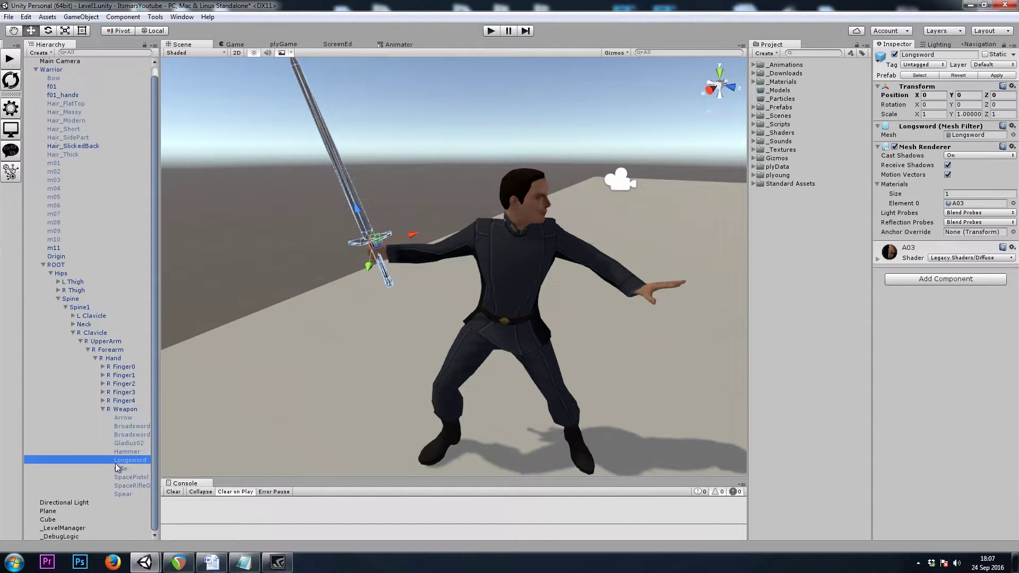
drag(127, 463, 58, 507)
click(538, 301)
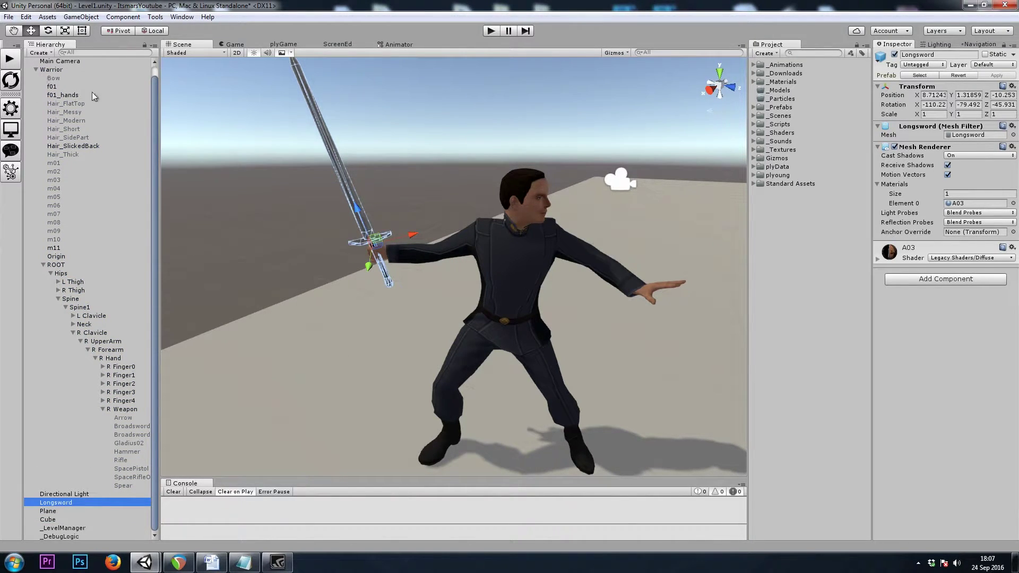
key(alt+shift+a)
key(alt+shift+a)
Step: Set the Longsword's position and rotation to 0 on the X, Y and Z axes
click(933, 95)
text(0)
click(969, 94)
text(0)
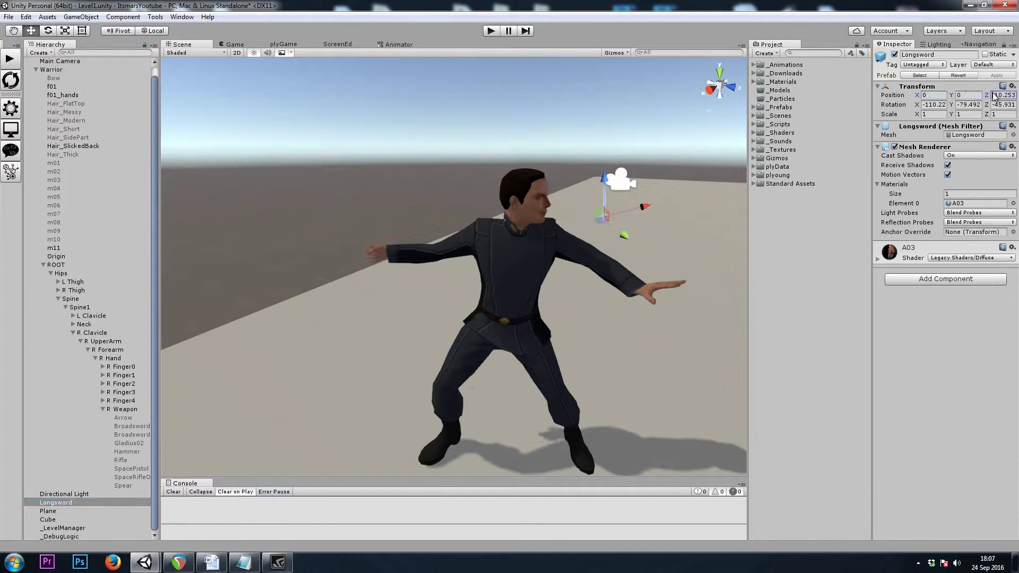
click(994, 95)
text(0)
click(934, 104)
text(0)
click(968, 105)
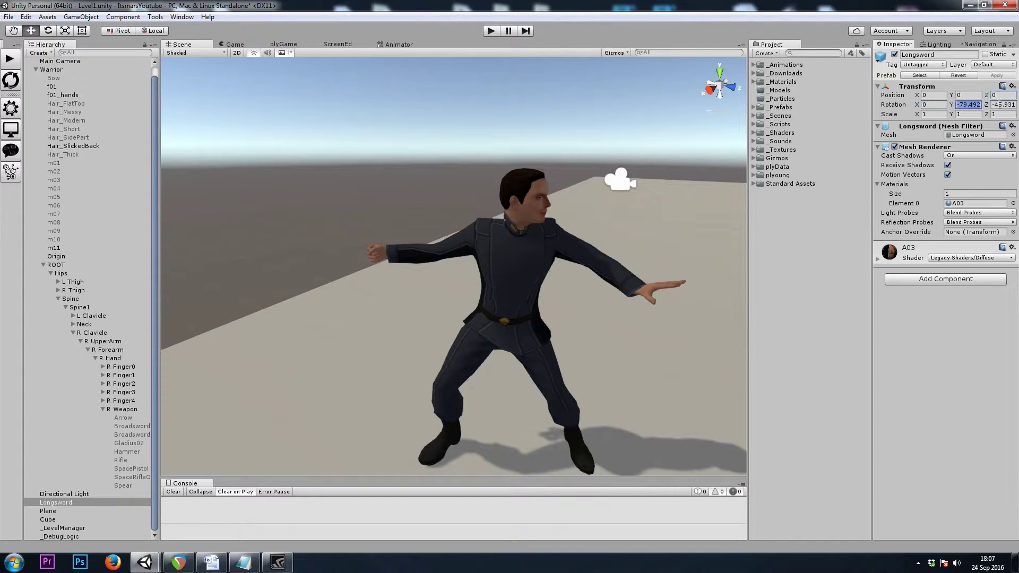
text(0)
click(1002, 105)
text(0)
Step: Delete the R Weapon bone together with its remaining weapons from the Warrior's right hand
click(125, 409)
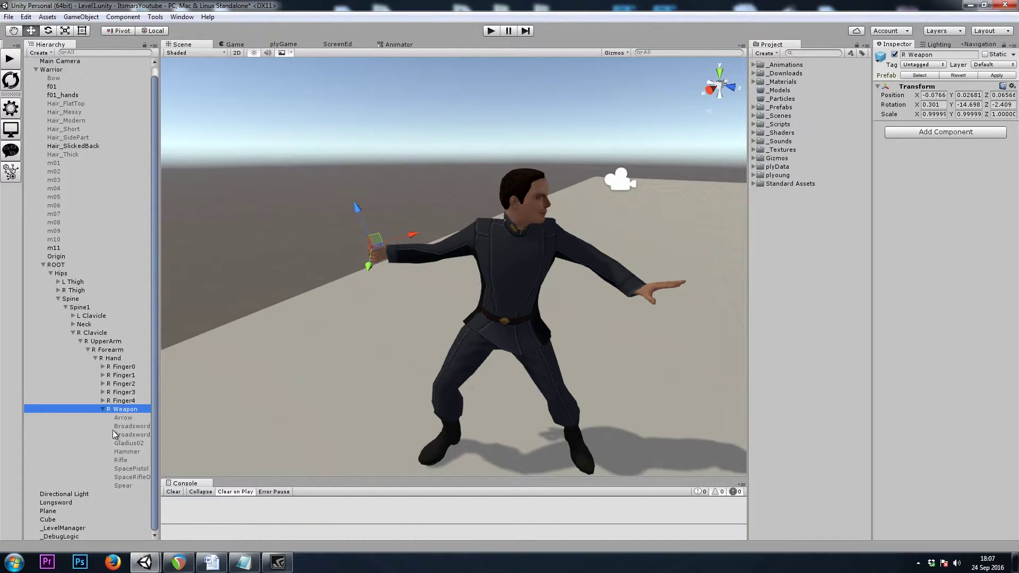
key(Delete)
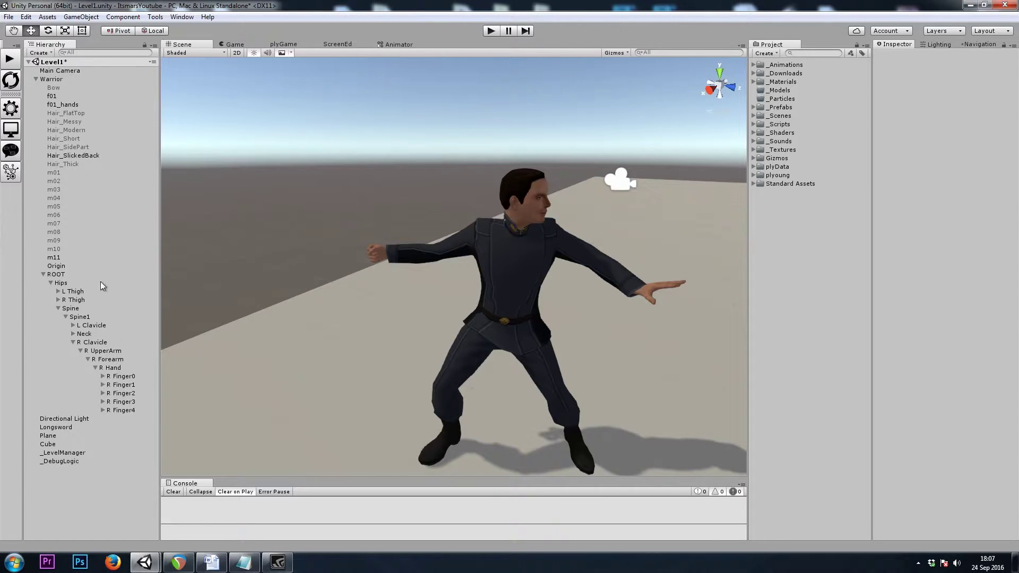
Step: Go through the Warrior's bones from L Clavicle down to R Finger4 to find the right hand's place in the skeleton
scroll(502, 310, up, 3)
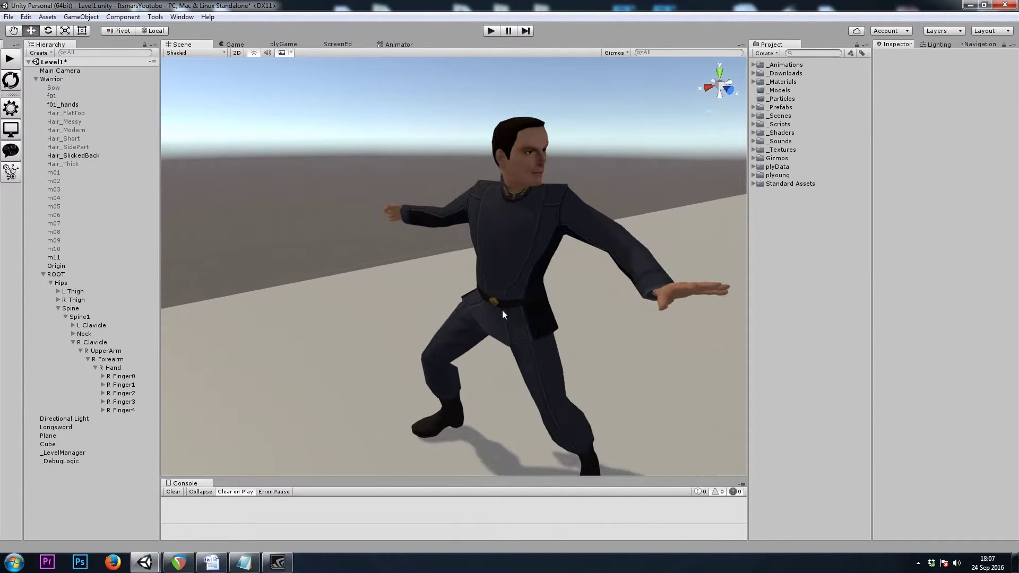
click(84, 326)
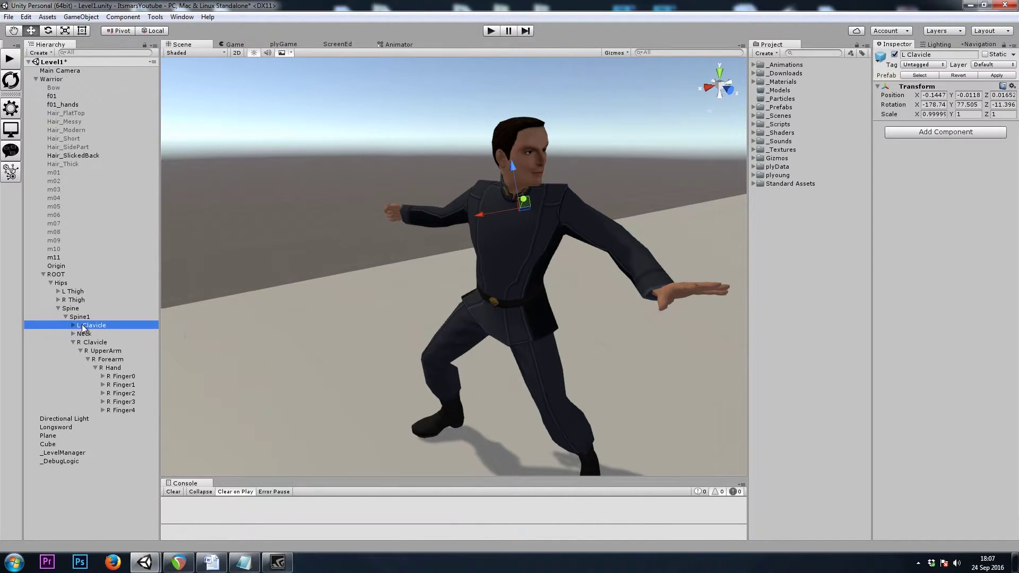
key(Down)
key(Down)
key(Down)
key(Down)
key(Down)
key(Down)
key(Down)
key(Down)
key(Down)
key(Down)
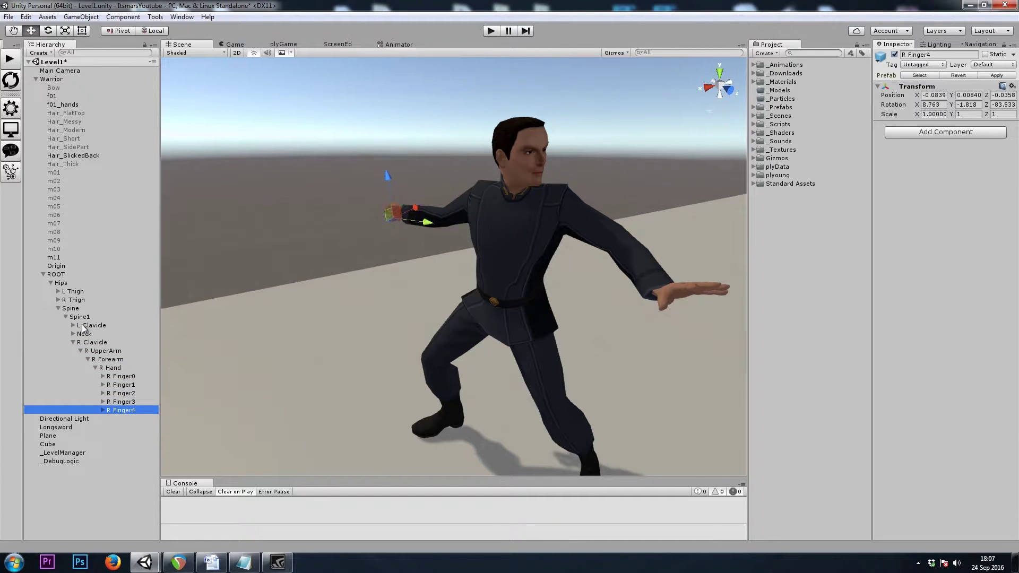
Step: Create an empty child object under the Warrior's R Hand bone and name it WeaponMount
click(112, 368)
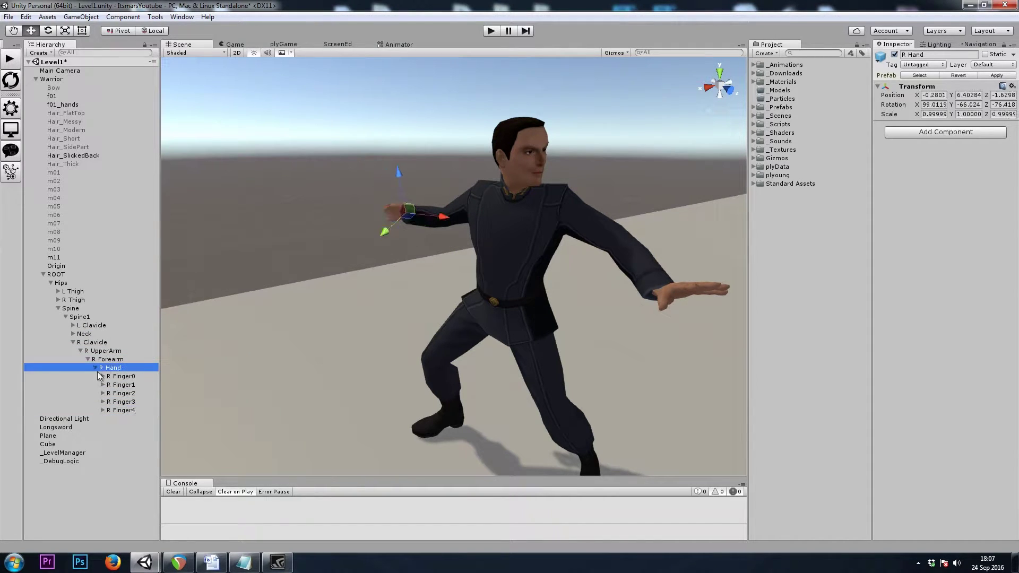
right_click(117, 369)
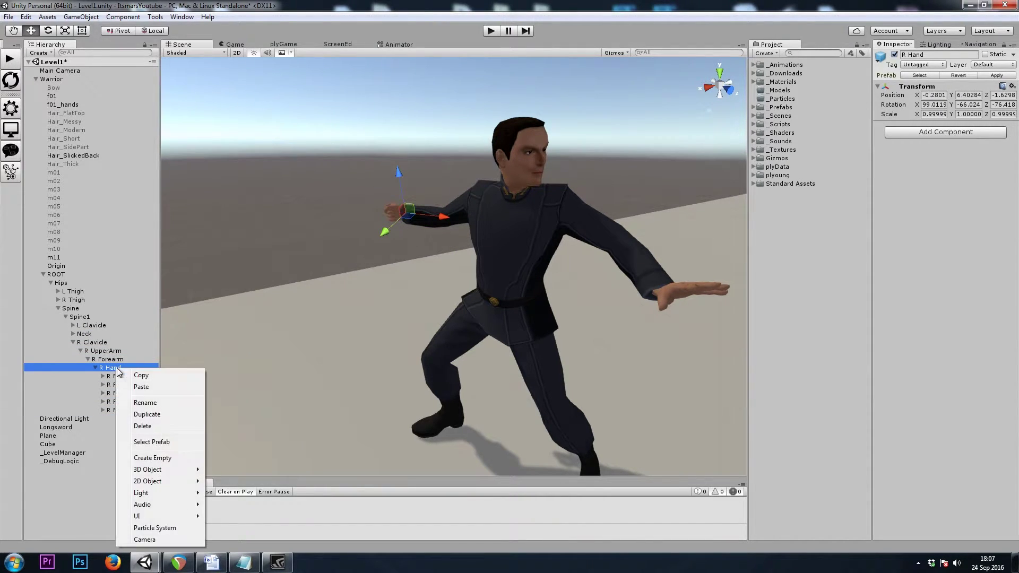
click(162, 458)
click(123, 419)
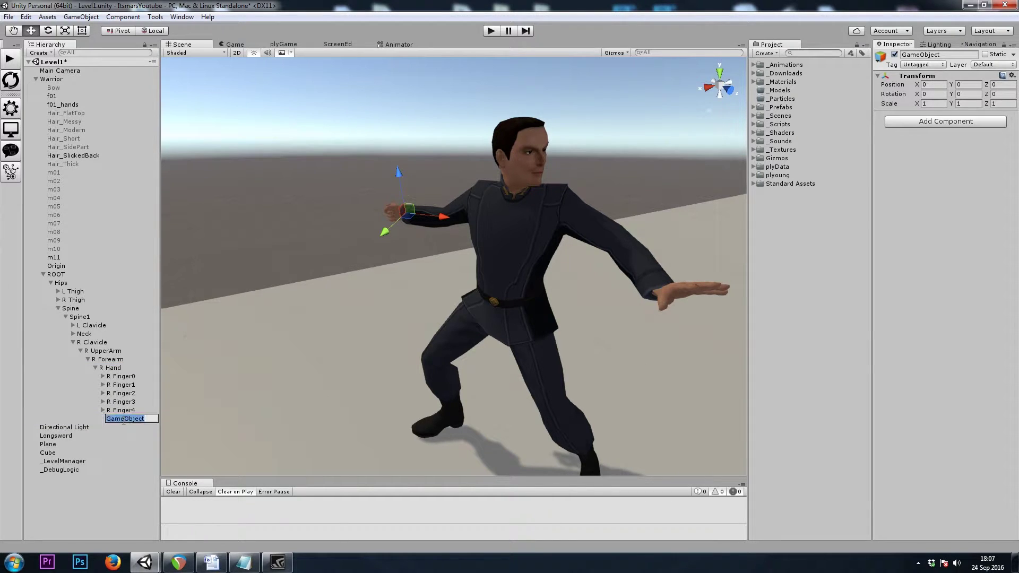
text(WeaponMount)
key(Return)
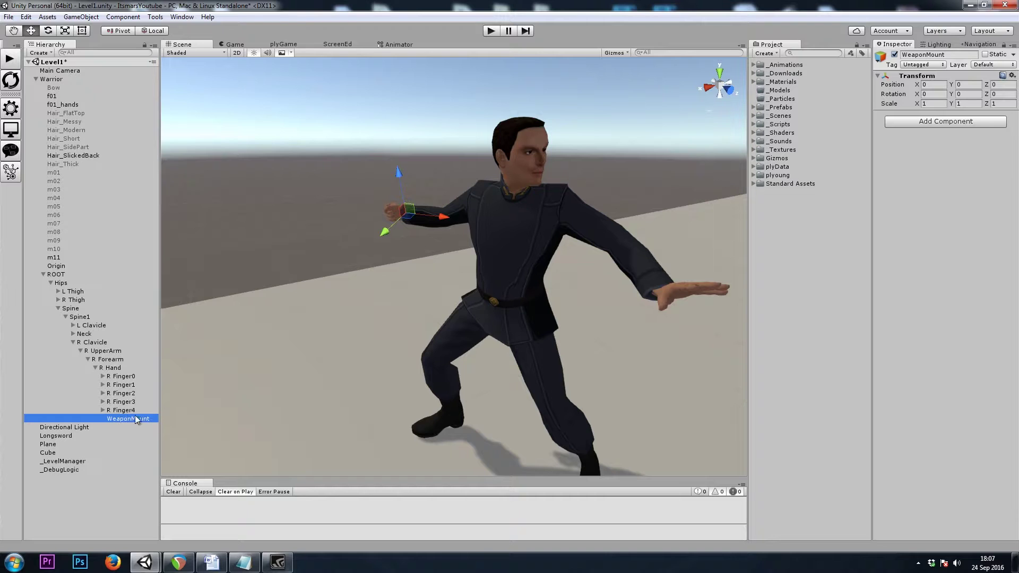
Step: Make the Longsword a child of WeaponMount in the Warrior's right hand
alt+drag(404, 297, 462, 295)
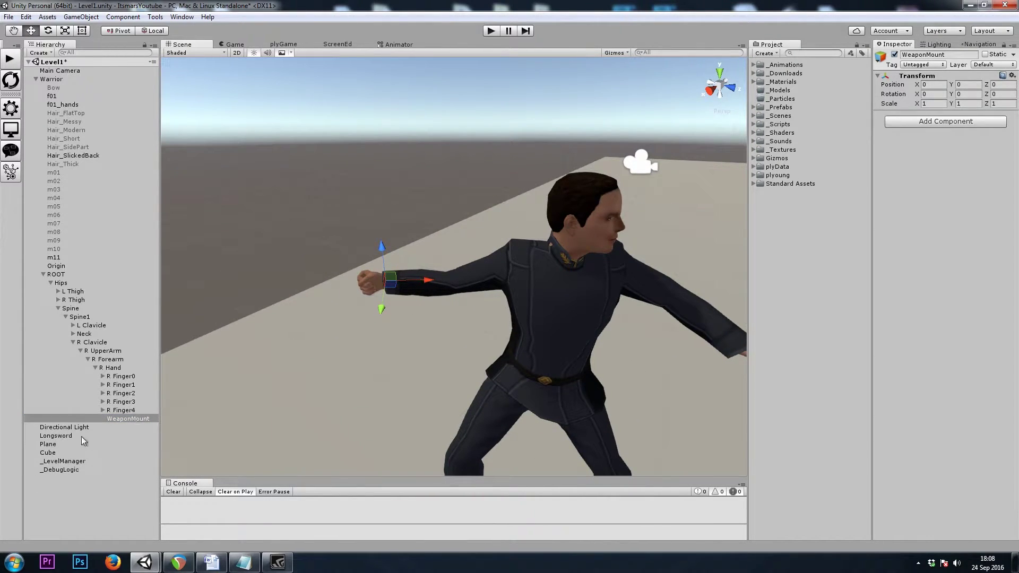
click(63, 435)
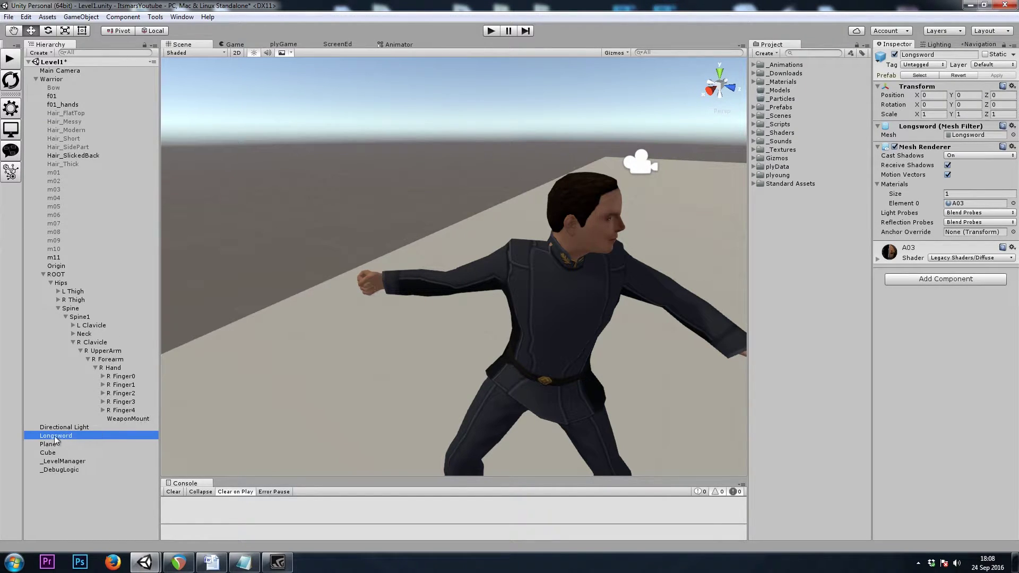
drag(56, 436, 128, 420)
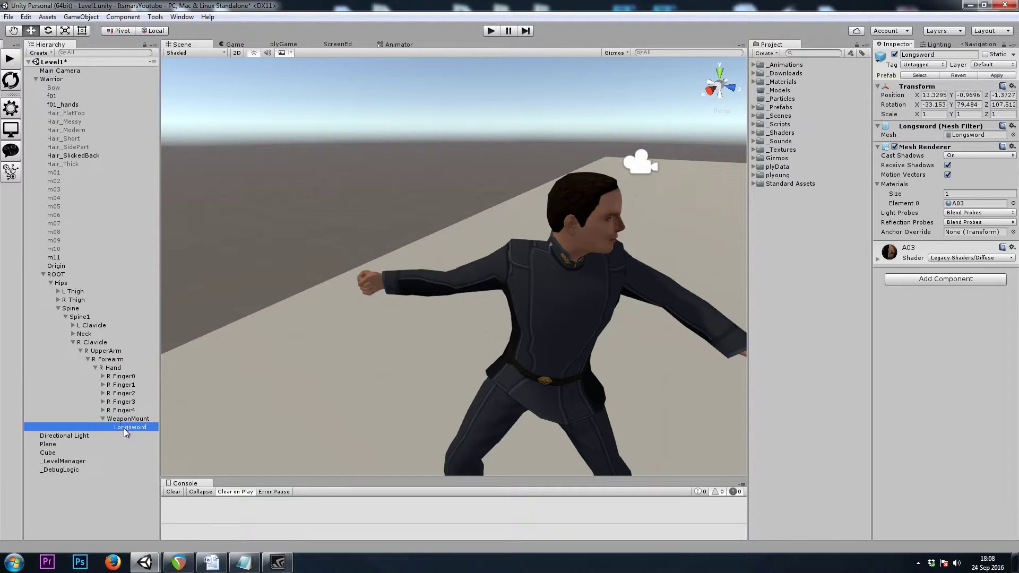
Step: Set the Longsword's local position and rotation under WeaponMount to 0 on the X, Y and Z axes
alt+drag(312, 364, 485, 341)
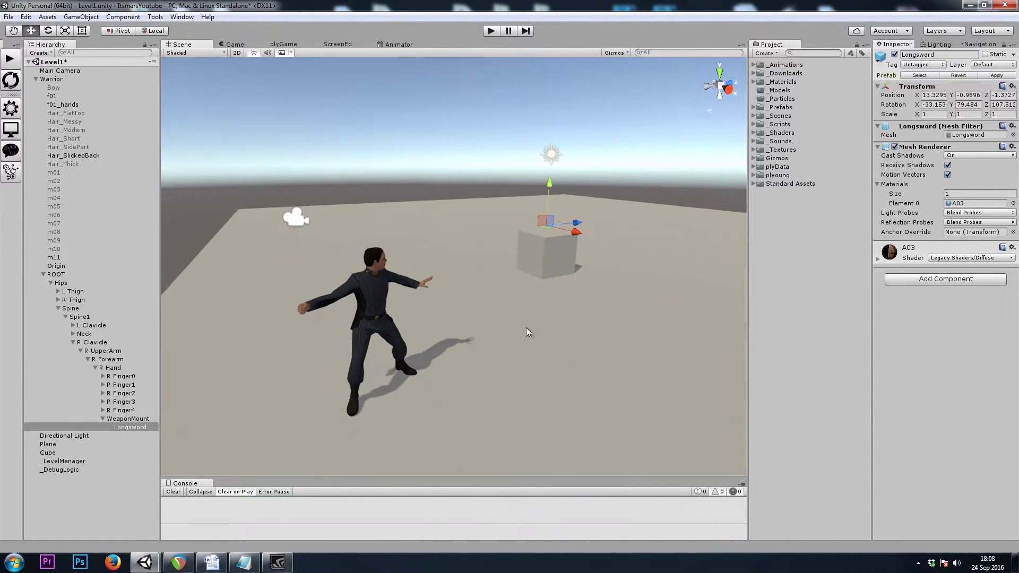
double_click(933, 94)
text(0)
click(968, 95)
text(0)
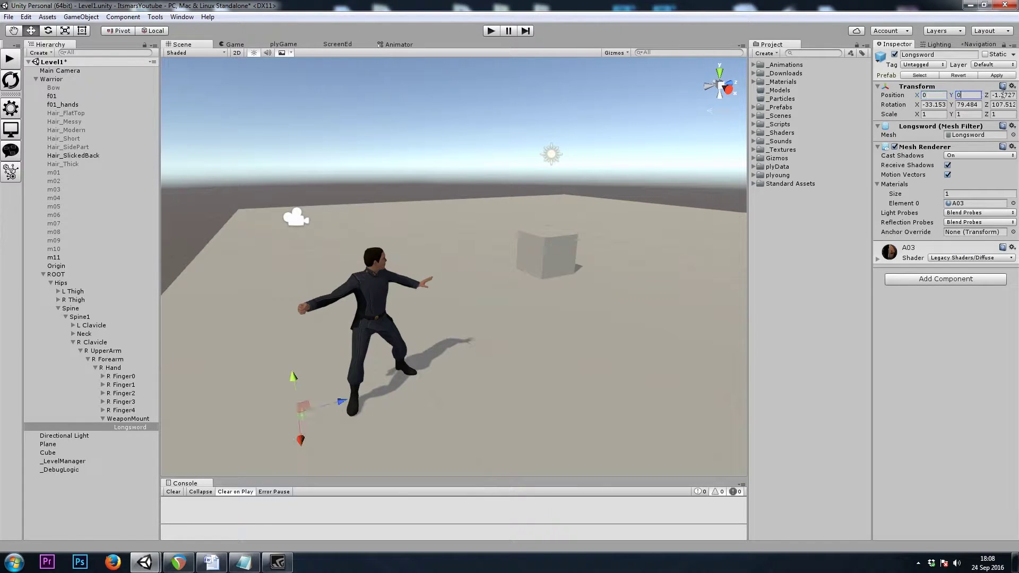
click(1001, 95)
text(0)
click(933, 105)
text(0)
click(968, 104)
text(0)
click(1002, 105)
text(0)
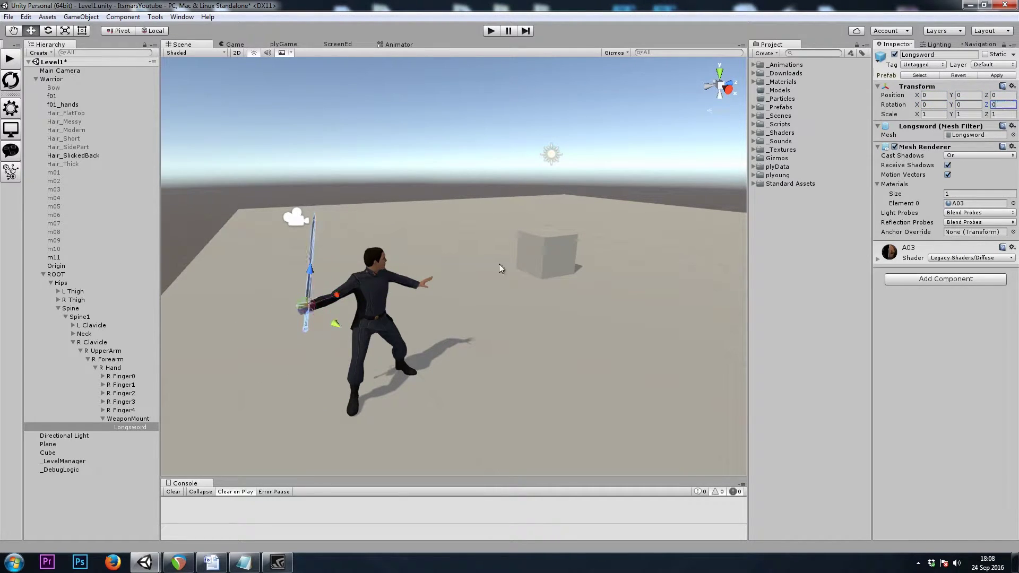
text(f)
alt+drag(216, 325, 404, 255)
scroll(445, 266, down, 2)
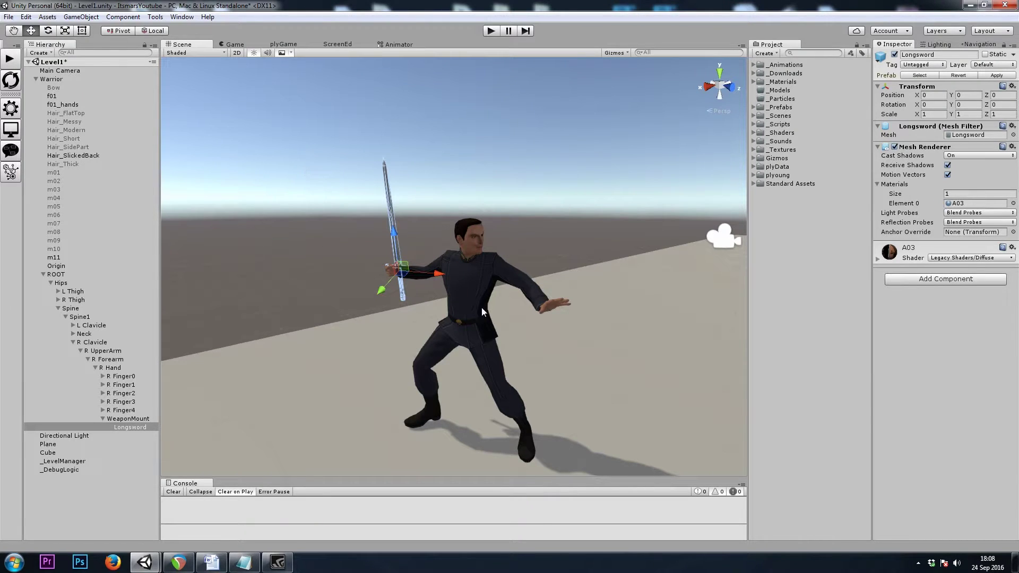
Step: Dock the Animation window beside the Console, preview the 1HCombatIdle clip at its first frame, and end the preview
click(182, 16)
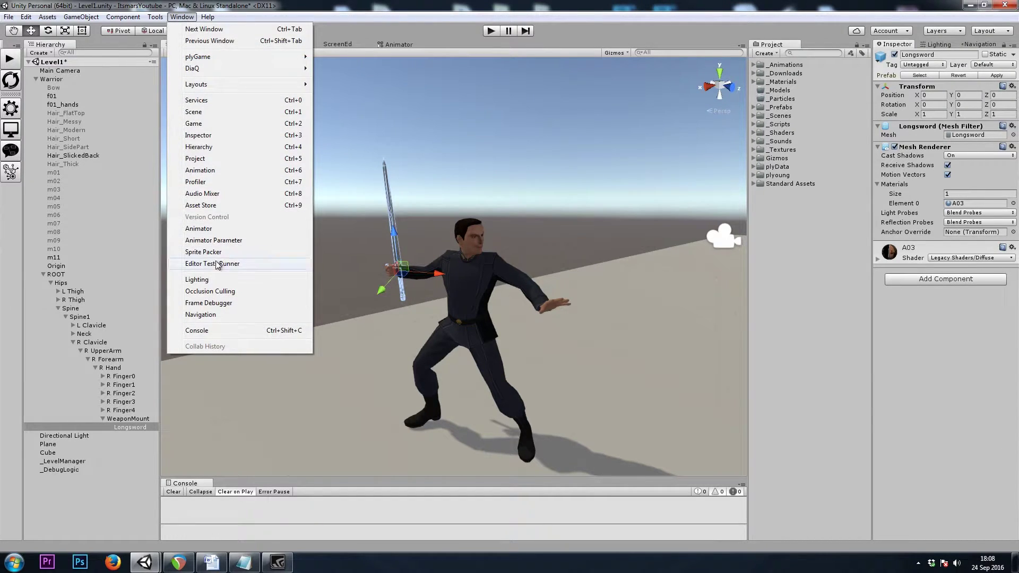
click(215, 170)
drag(160, 320, 284, 461)
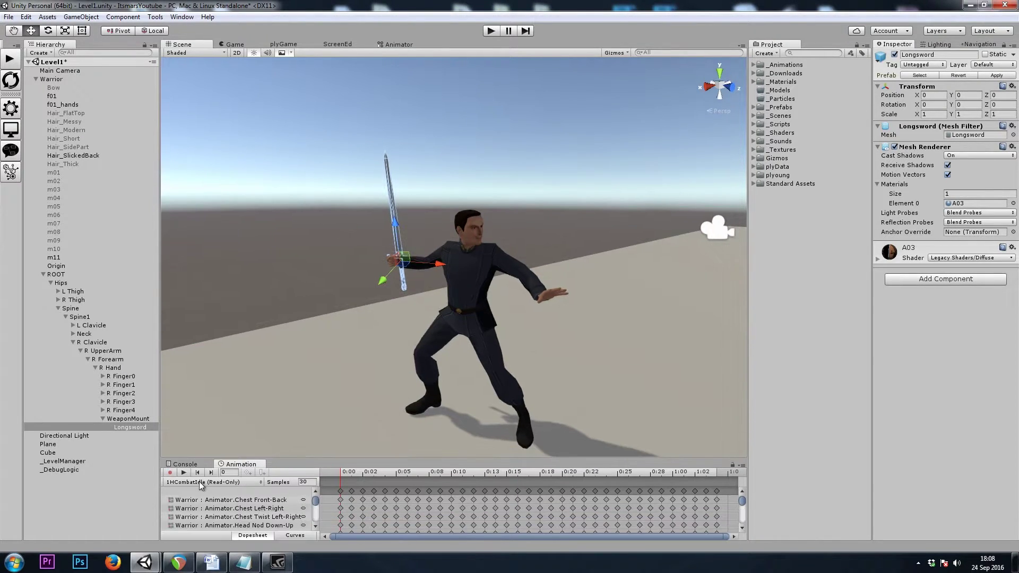
click(191, 481)
click(238, 493)
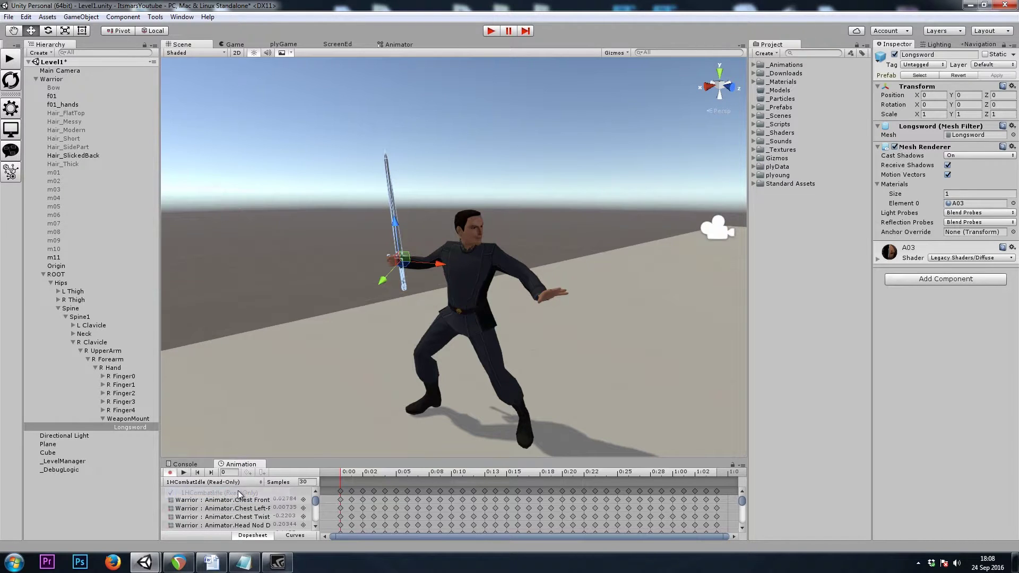
mouse_move(348, 474)
mouse_down()
mouse_move(460, 473)
mouse_move(337, 474)
mouse_up()
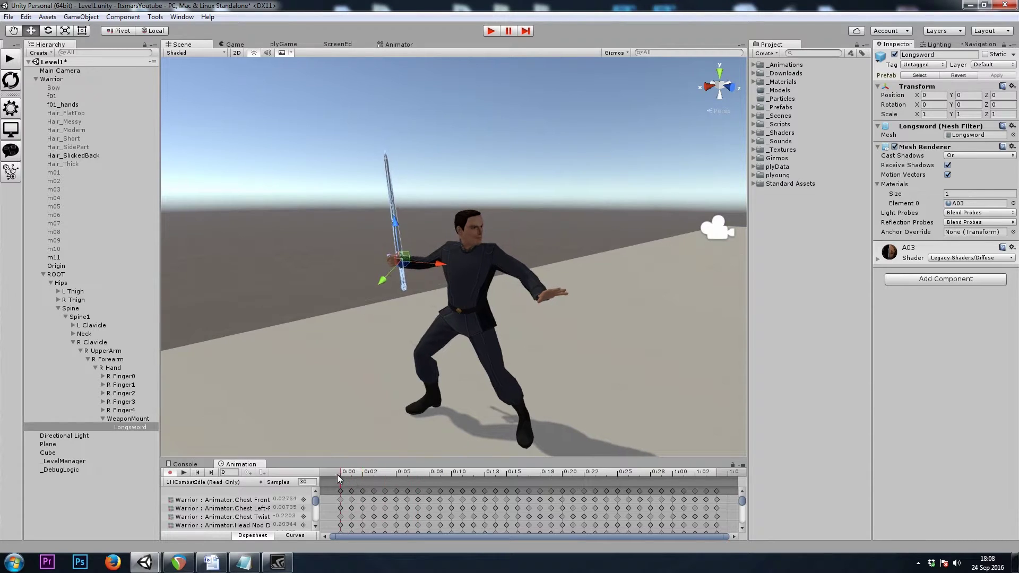
click(170, 474)
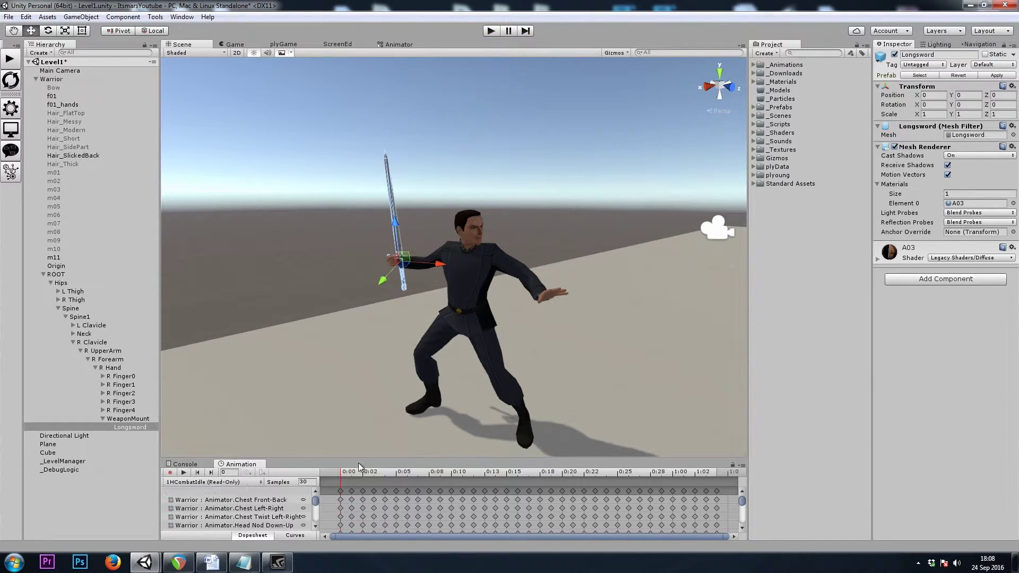
Step: Move WeaponMount to about X -0.07, Y 0.028, Z 0.058 so the Longsword's grip sits in the right fist
click(186, 465)
alt+drag(419, 323, 684, 328)
scroll(498, 276, up, 10)
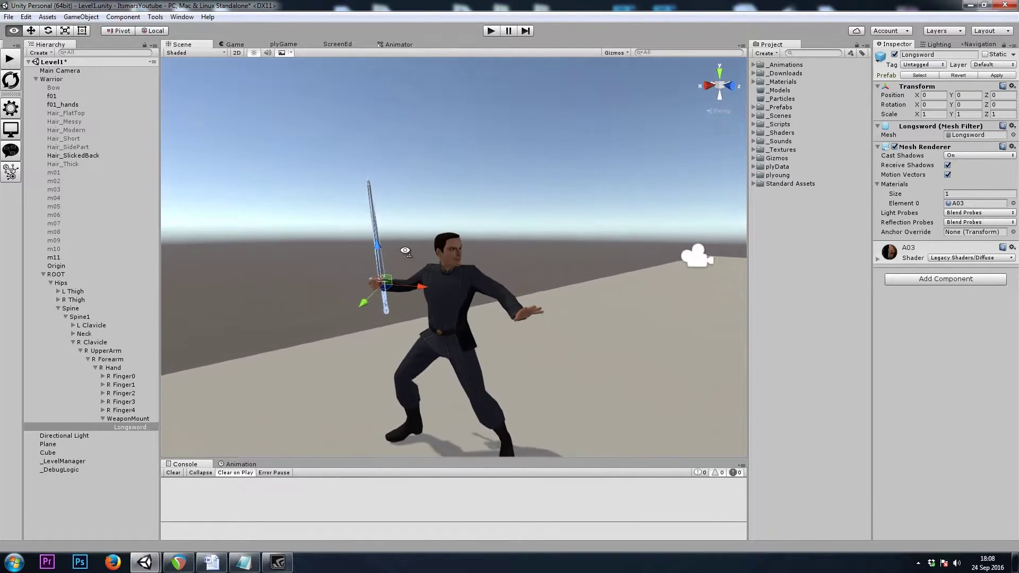
alt+drag(498, 276, 433, 240)
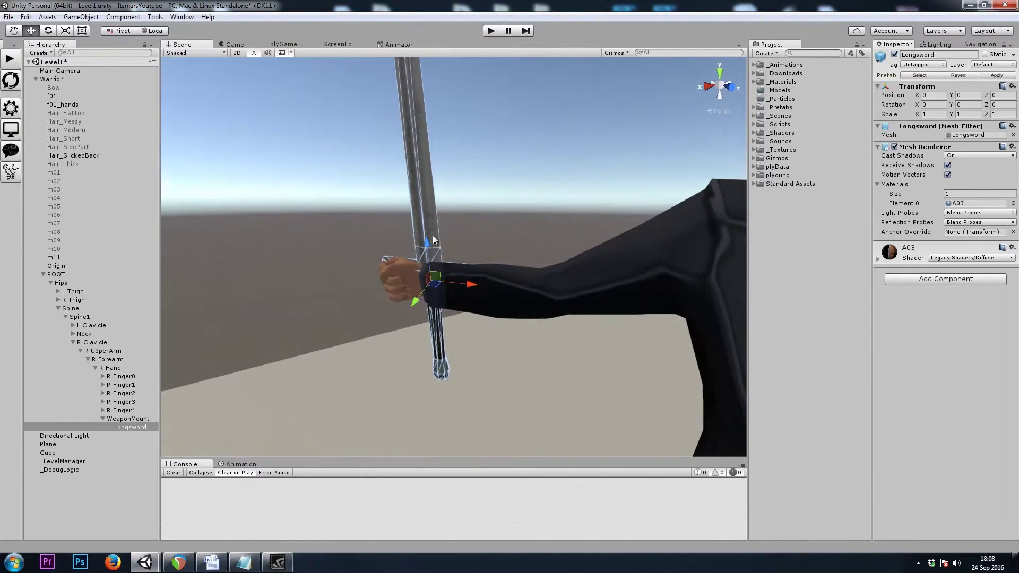
click(137, 427)
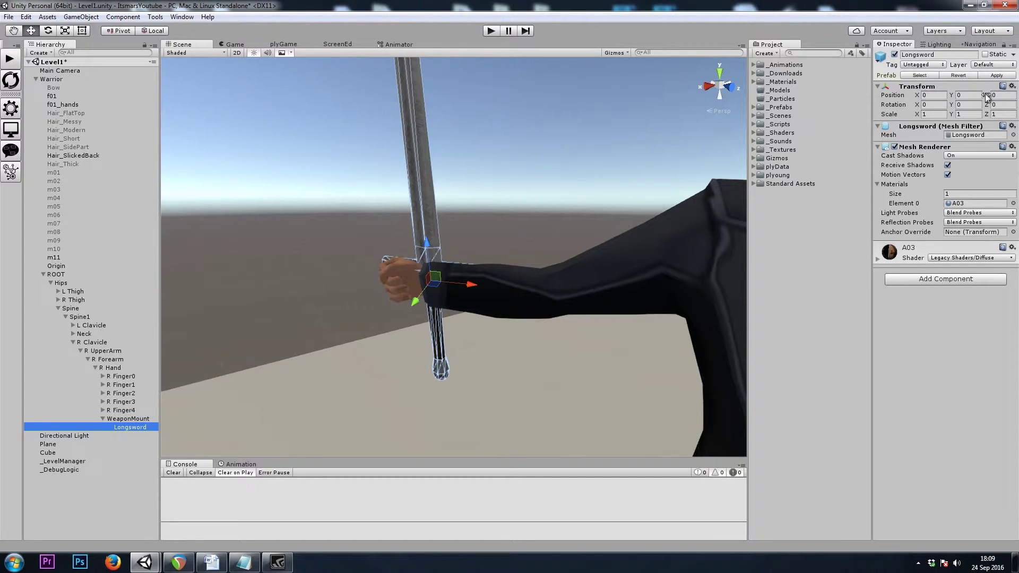
click(130, 418)
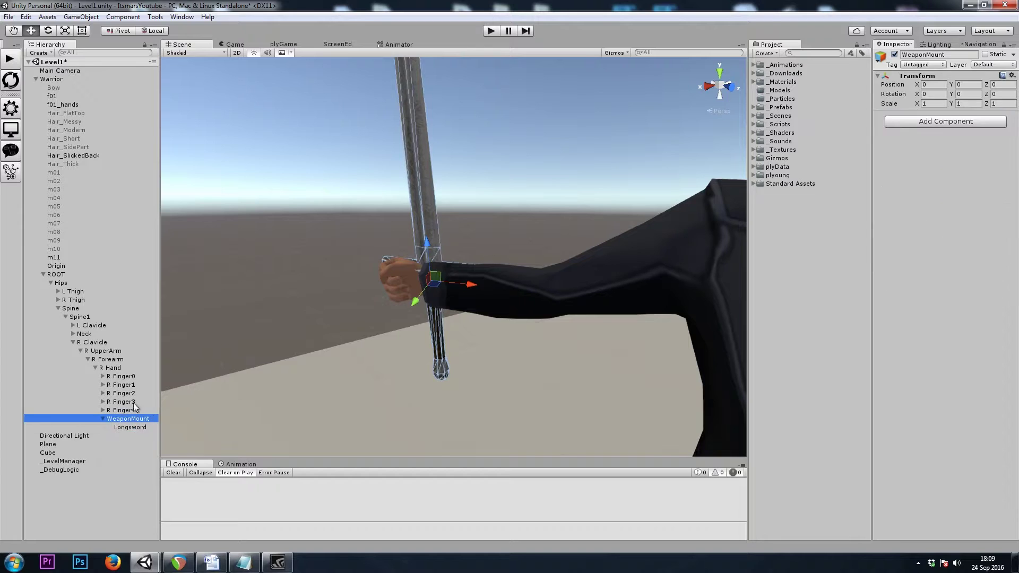
drag(433, 288, 301, 260)
scroll(394, 310, up, 3)
key(e)
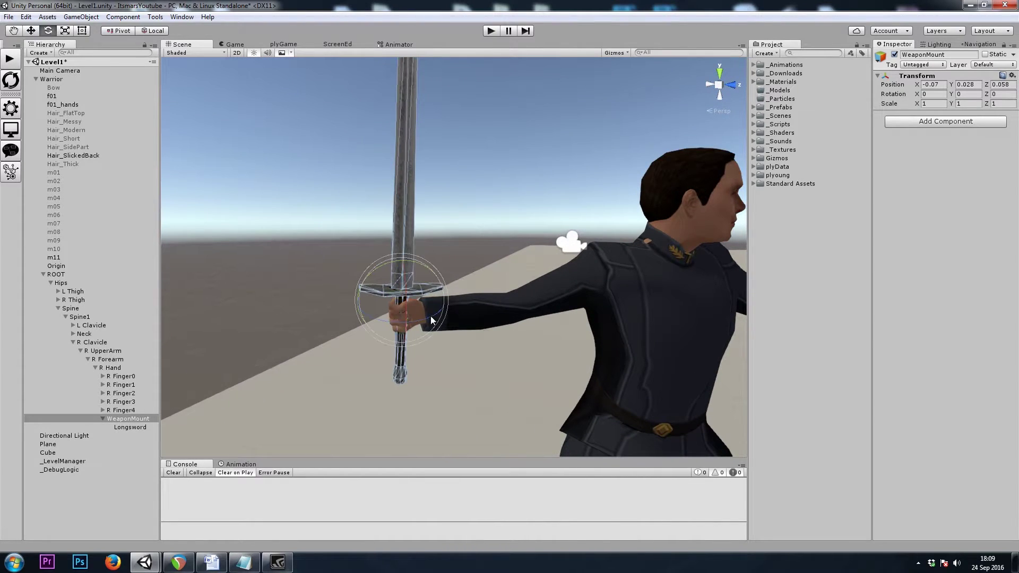
Step: Check the sword's fit on the whole Warrior and which animation clips are available for preview
alt+drag(482, 301, 511, 257)
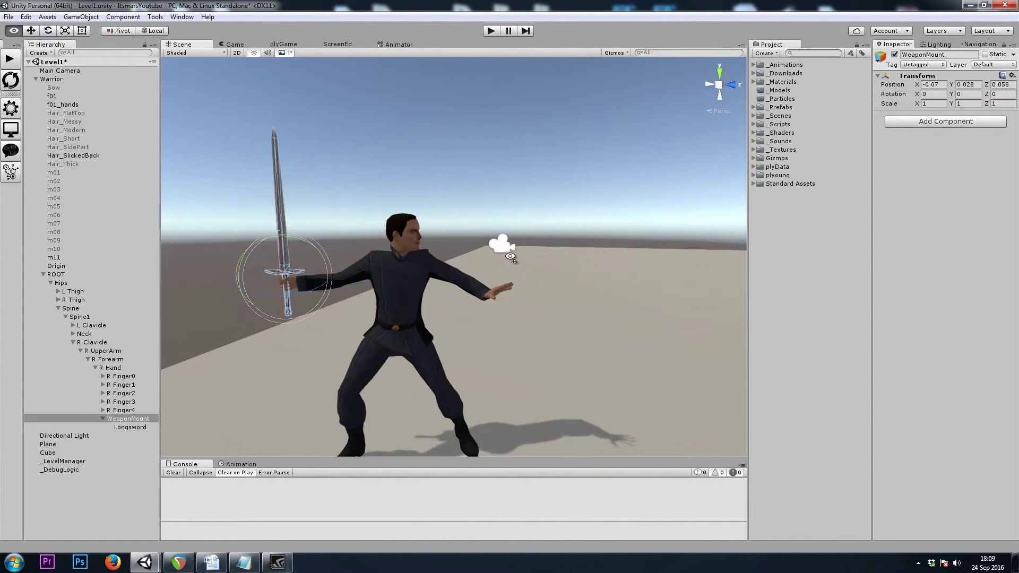
click(249, 468)
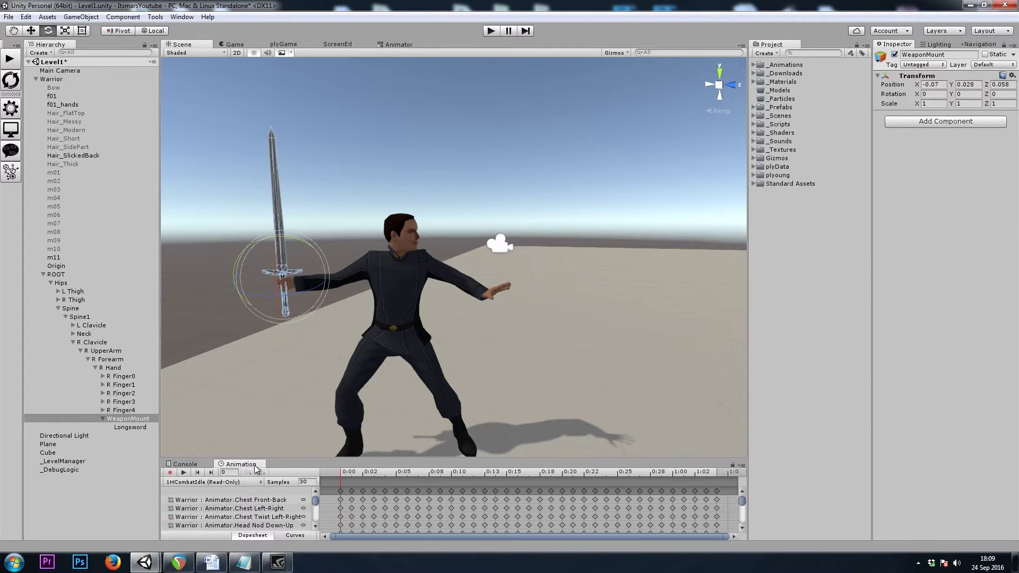
click(219, 482)
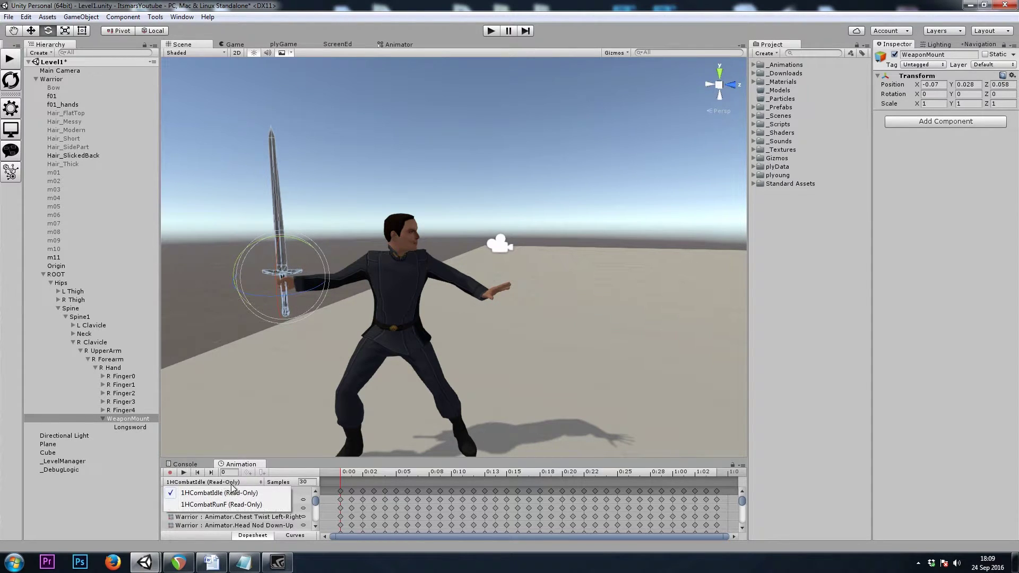
click(352, 472)
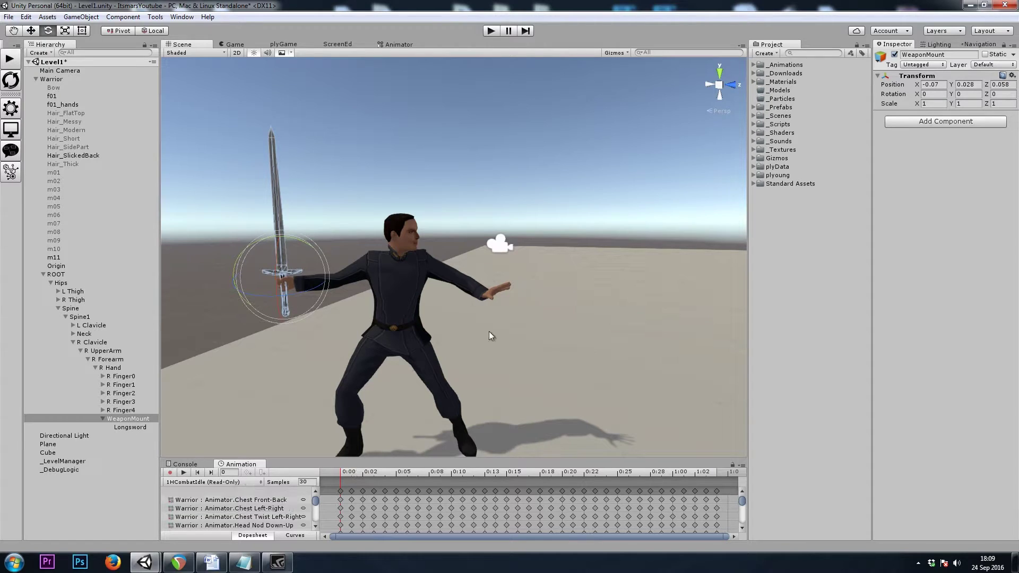
Step: Locate the PlayerAnimator controller assigned to the Warrior's Animator component and open its state graph
click(51, 79)
click(915, 137)
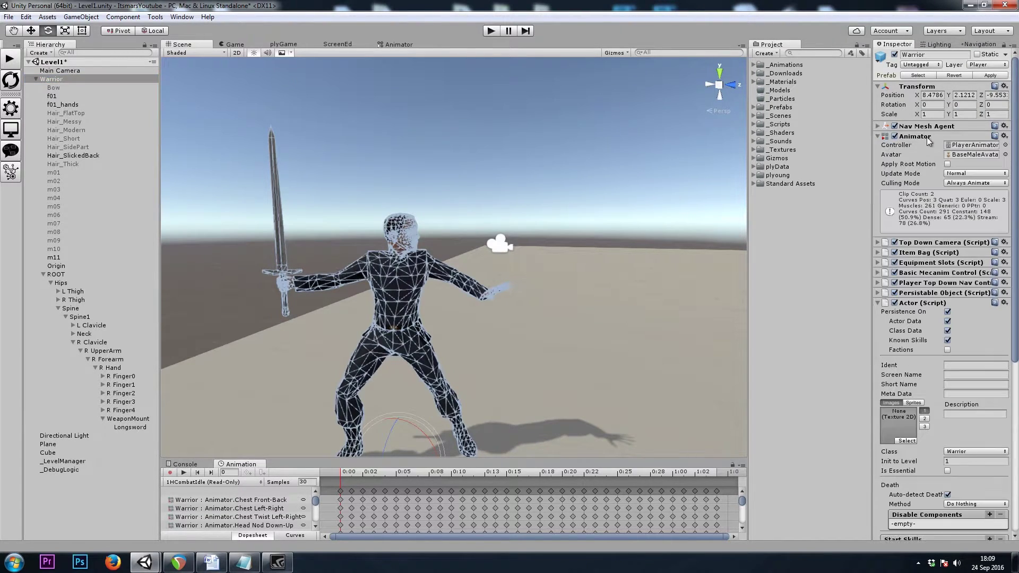
click(974, 146)
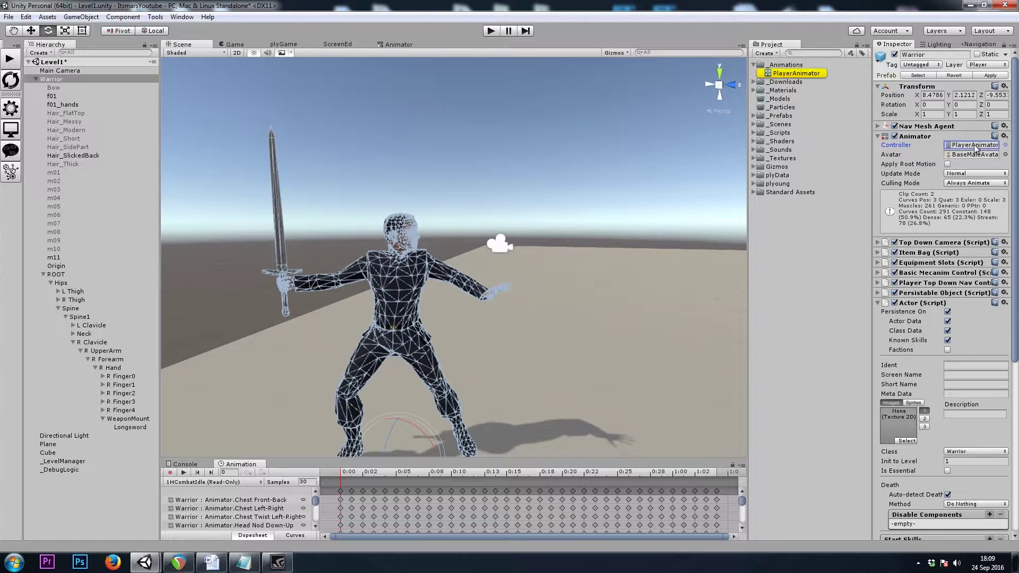
click(799, 75)
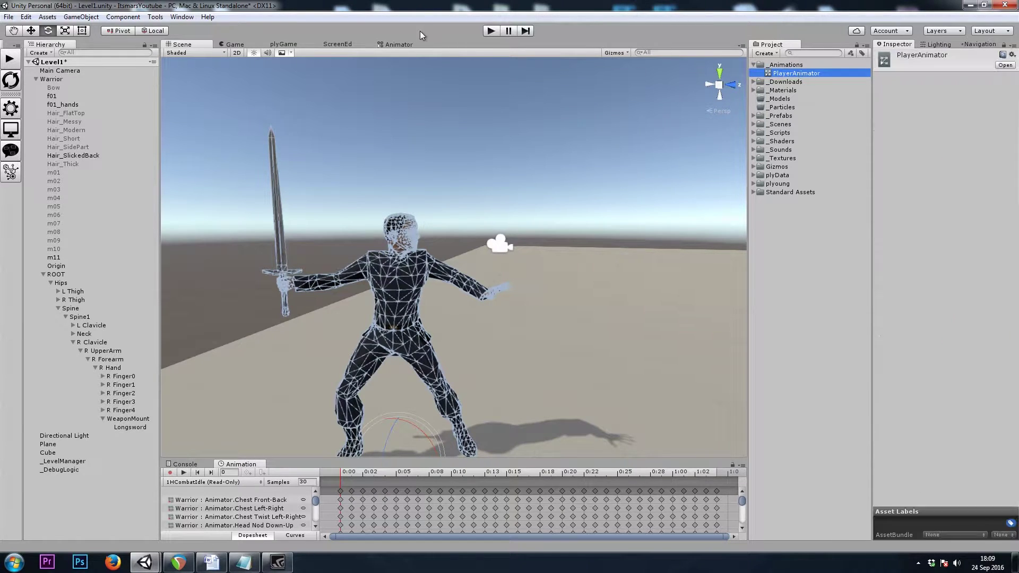
click(399, 44)
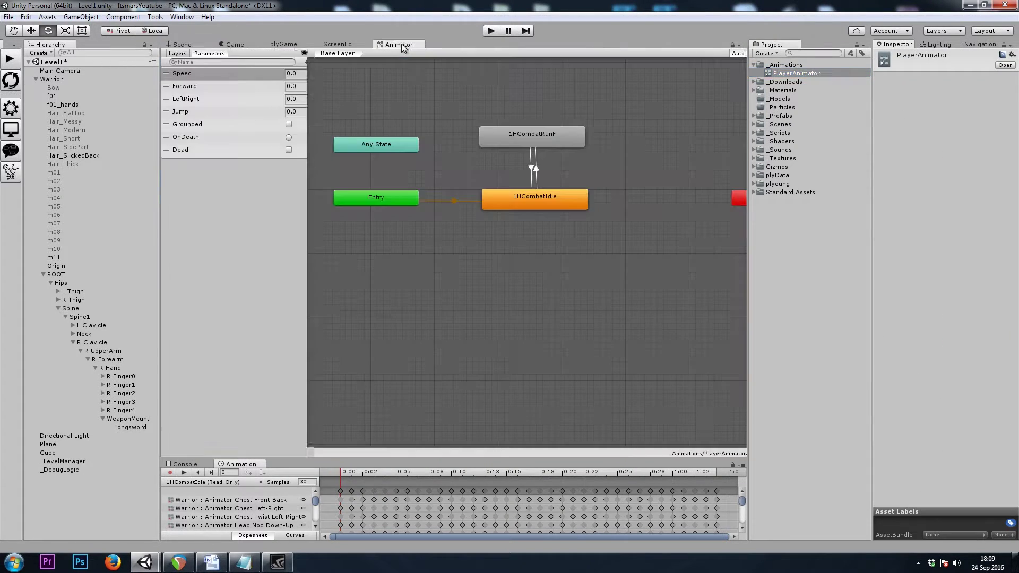
Step: Locate the motion clip used by the 1HCombatIdle state in the project files and collapse its parent model
click(602, 187)
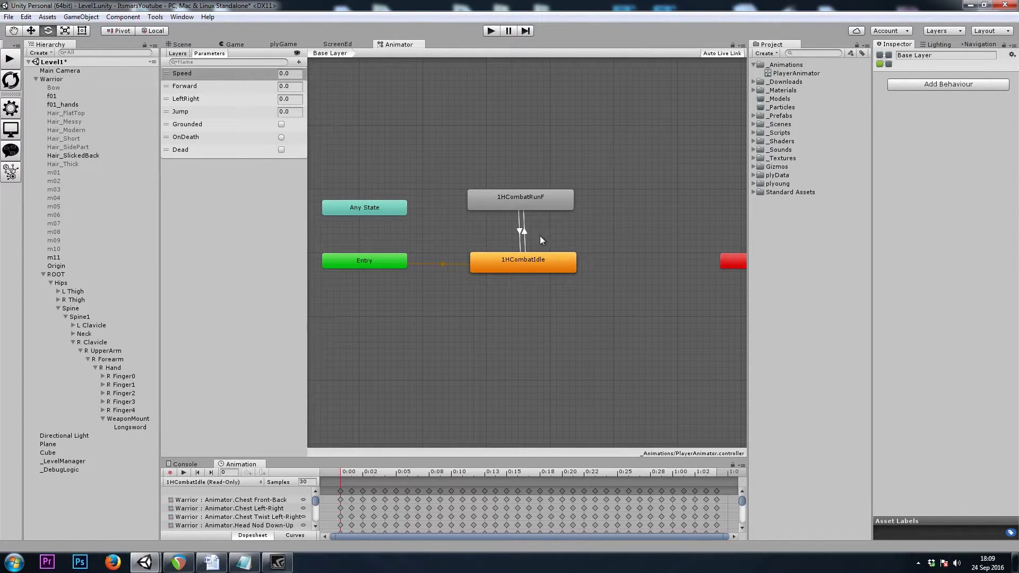
click(552, 266)
click(980, 79)
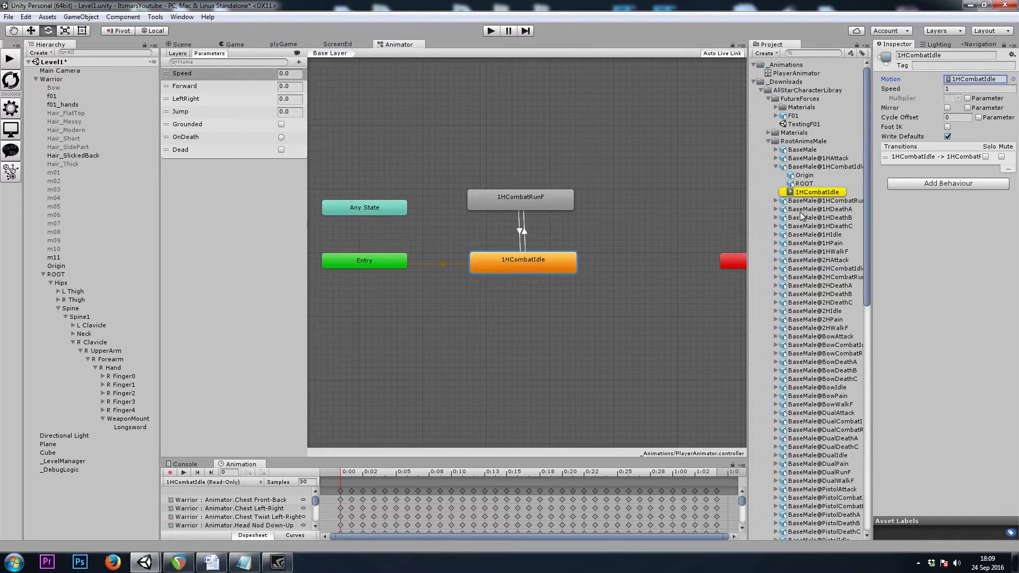
click(776, 166)
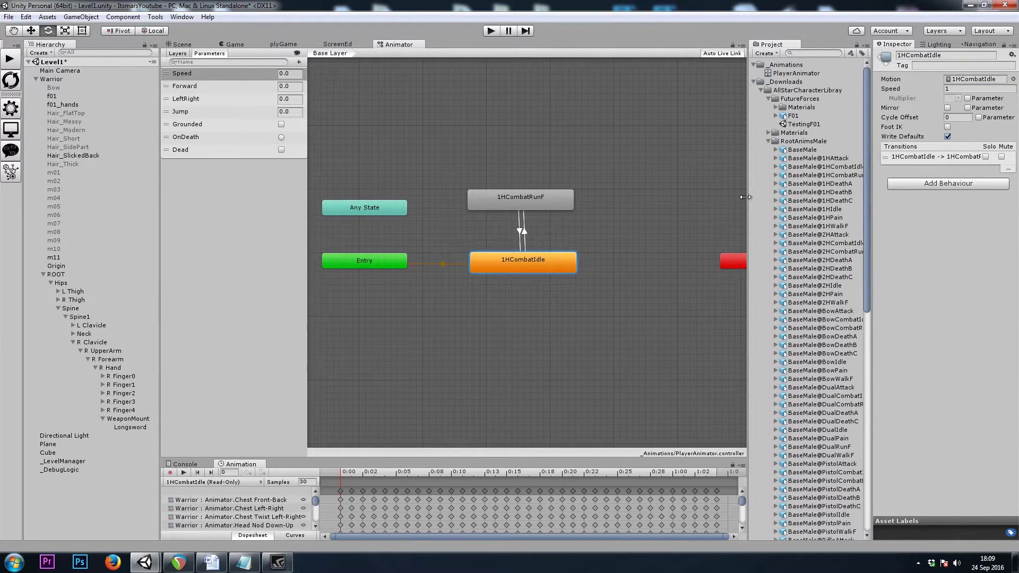
Step: Add the BaseMale@1HAttack animation to the PlayerAnimator graph as a state placed below and between 1HCombatIdle and Exit
drag(748, 197, 728, 197)
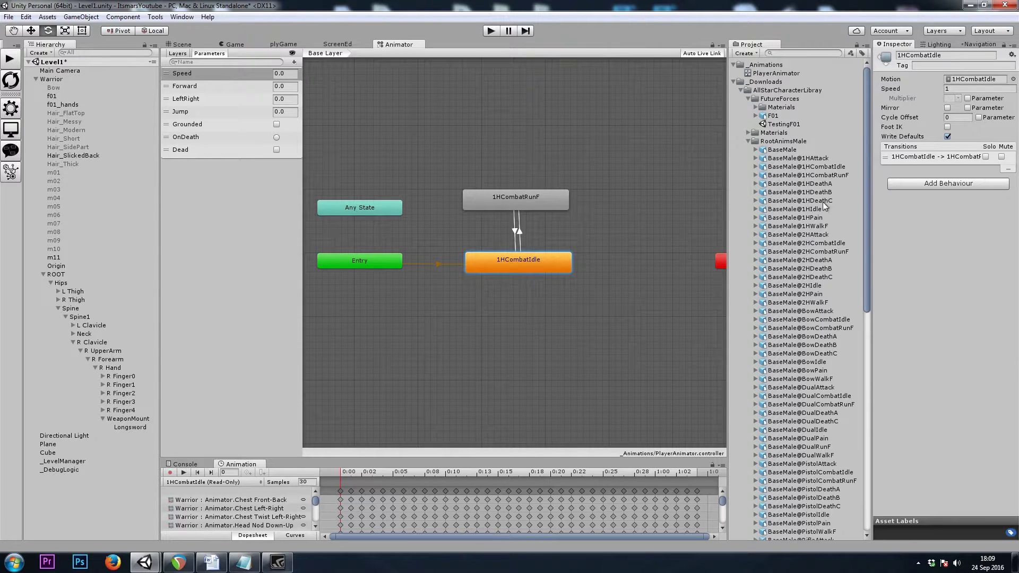
drag(812, 158, 659, 285)
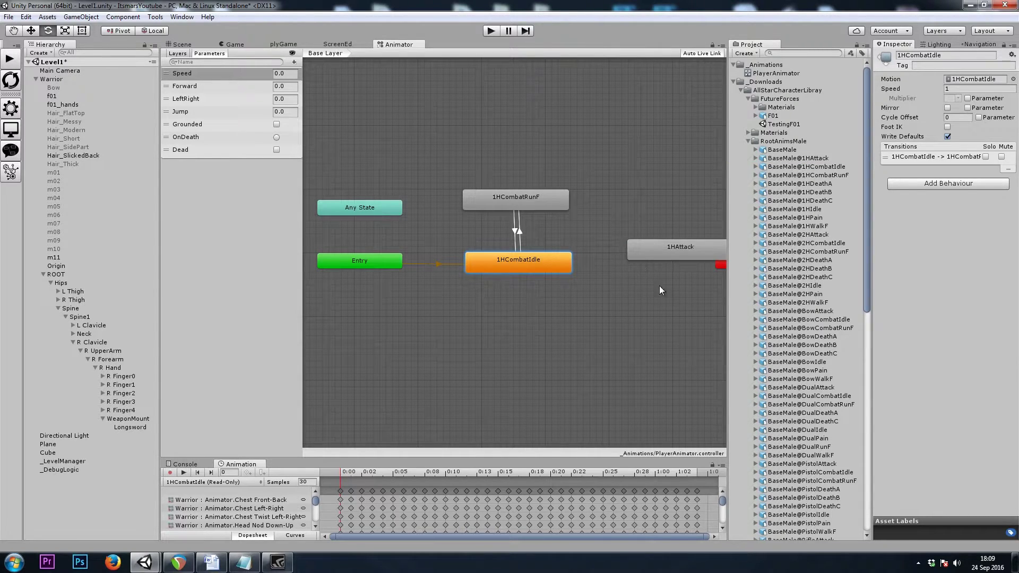
drag(644, 234, 614, 299)
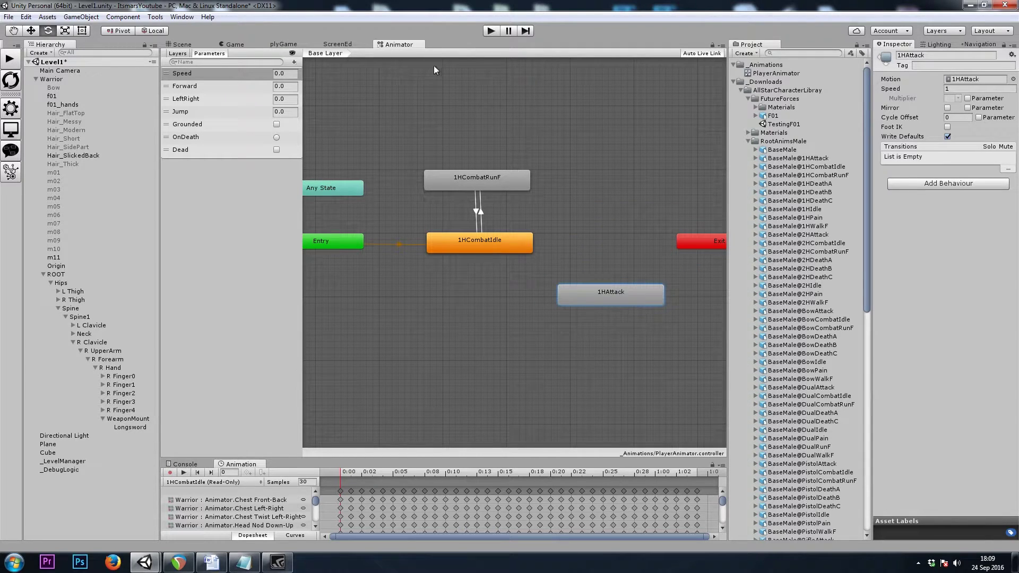
Step: Preview the 1HAttack clip on the Warrior up to frame 11 and examine the sword's angle in the swing, ending the preview
click(226, 482)
click(212, 493)
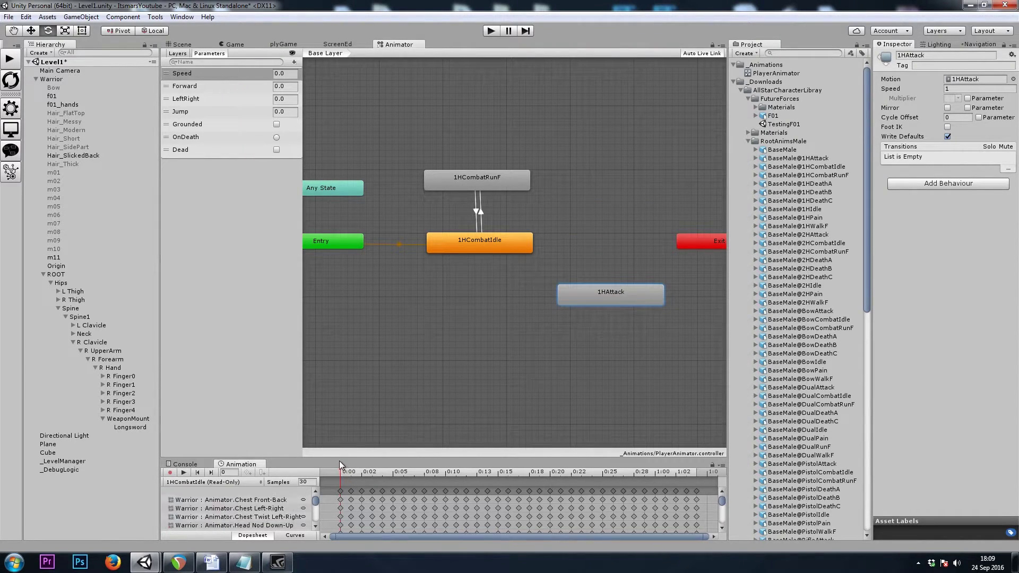
click(181, 44)
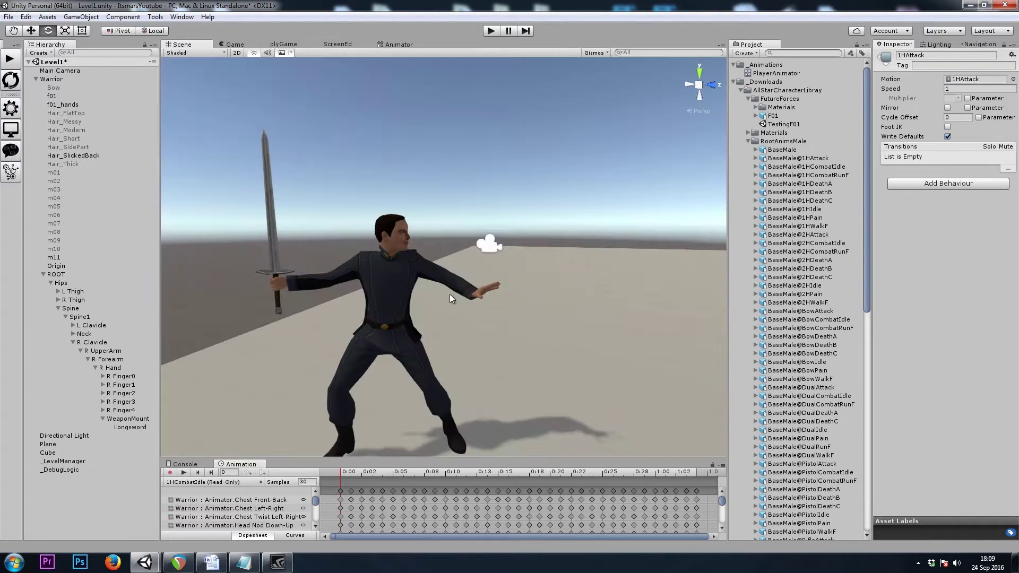
click(226, 483)
click(219, 517)
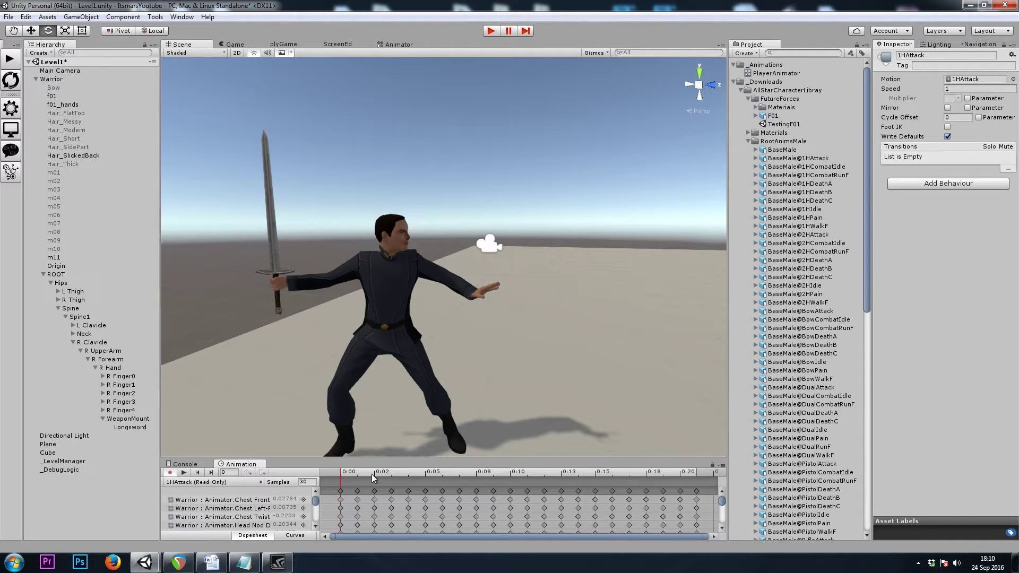
drag(372, 474, 527, 474)
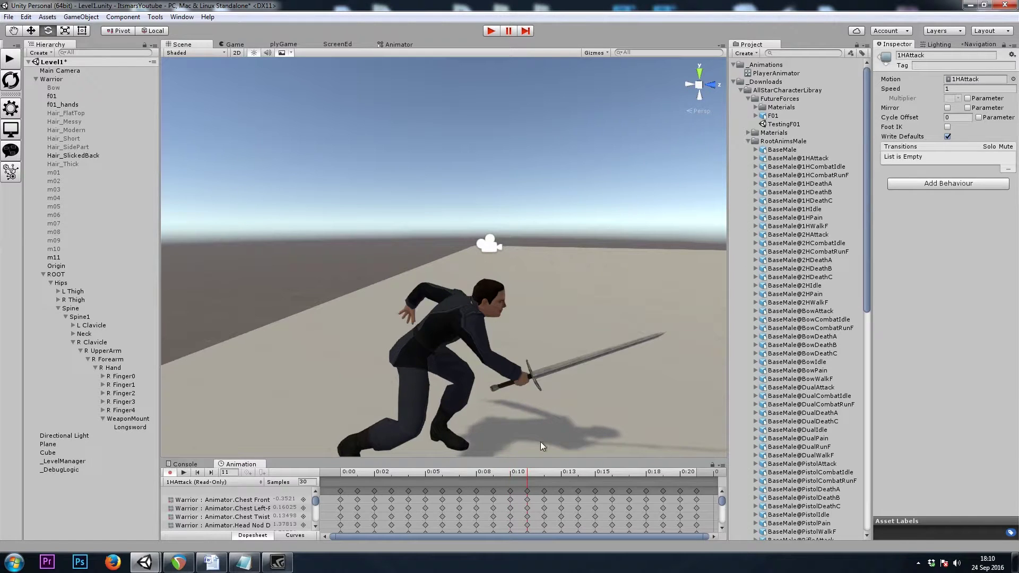
alt+drag(477, 340, 476, 400)
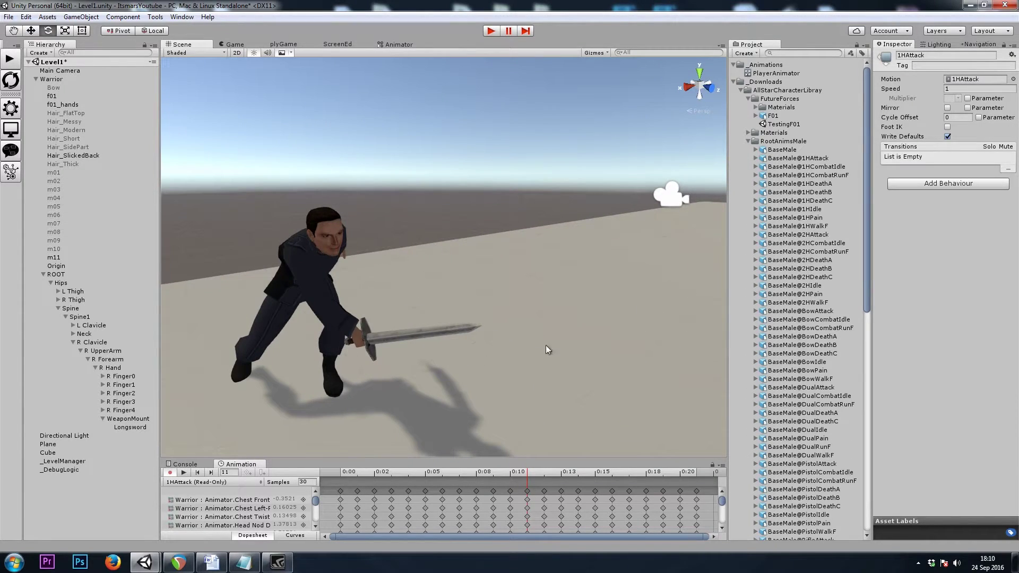
alt+drag(545, 344, 559, 348)
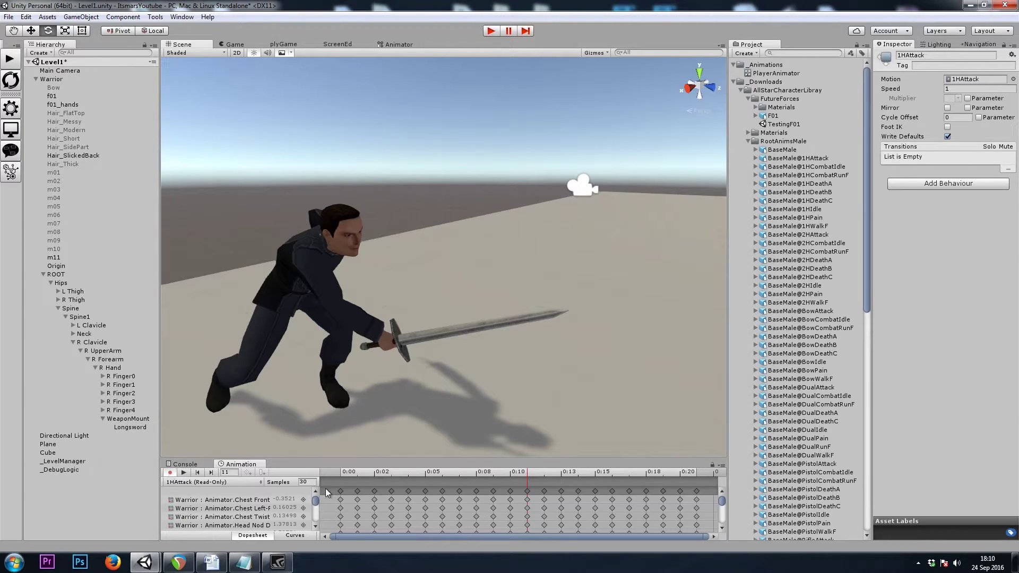
click(169, 472)
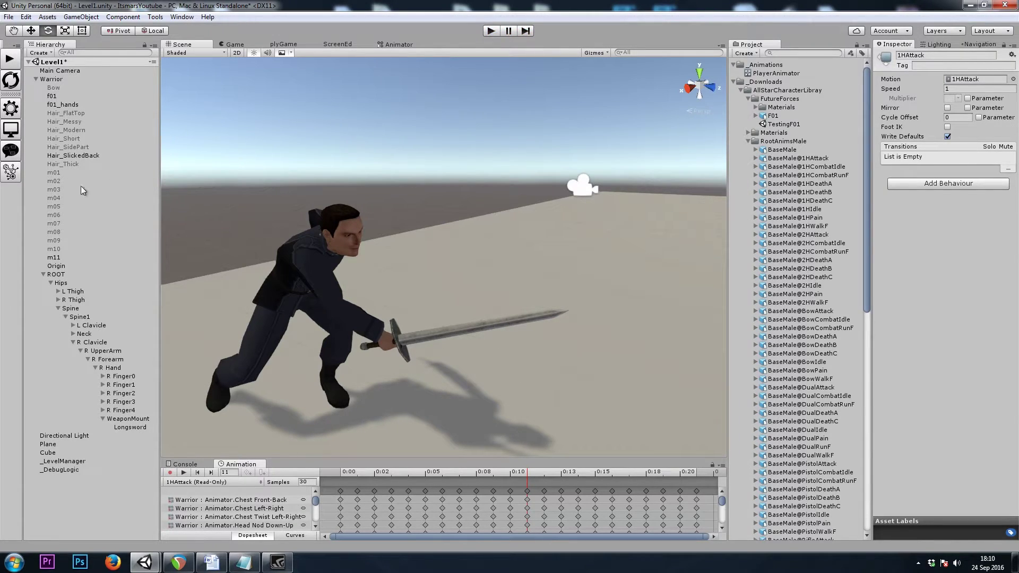
Step: Rotate WeaponMount to about -22.15 degrees on Z so the Longsword's angle suits the attack pose
click(119, 419)
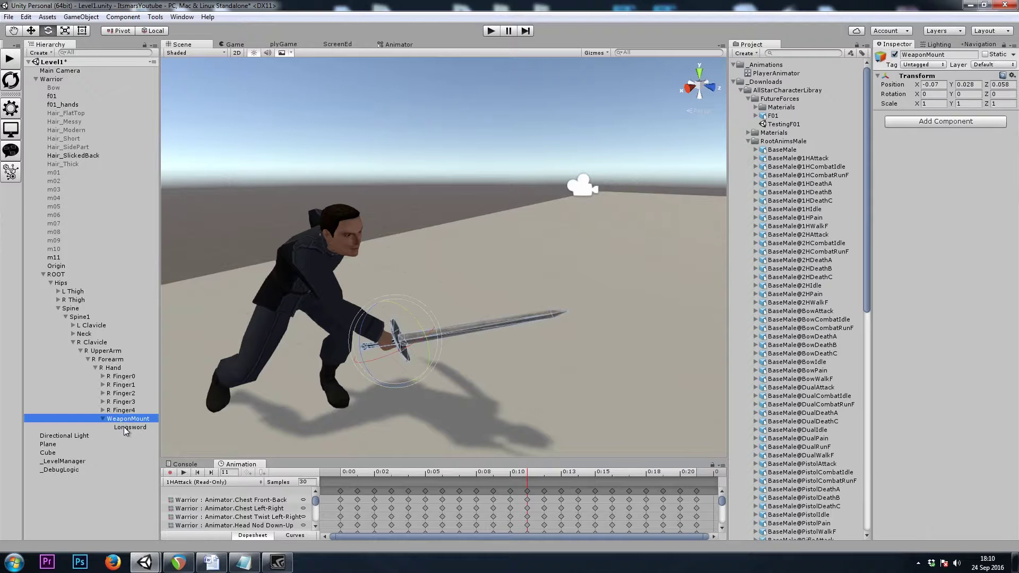
click(122, 428)
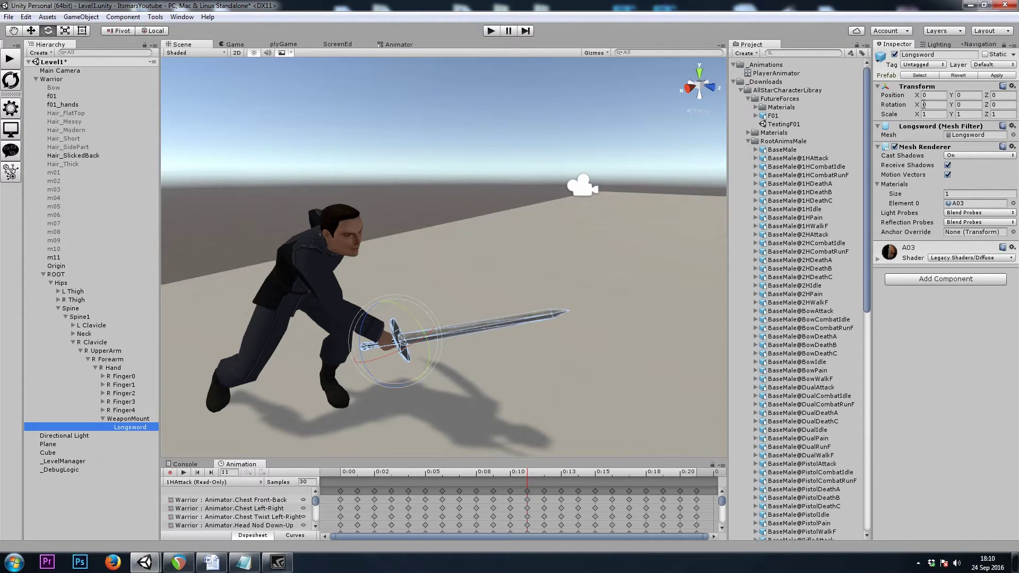
click(127, 420)
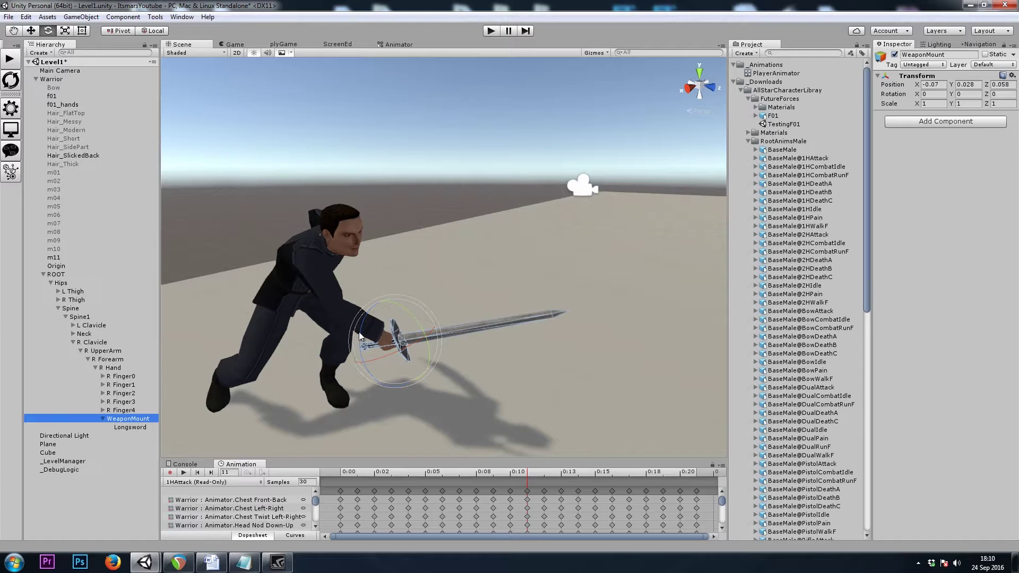
drag(358, 332, 329, 354)
Step: Preview the 1HCombatIdle clip and check the rotated Longsword in the Warrior's hand
alt+drag(329, 354, 225, 497)
click(212, 482)
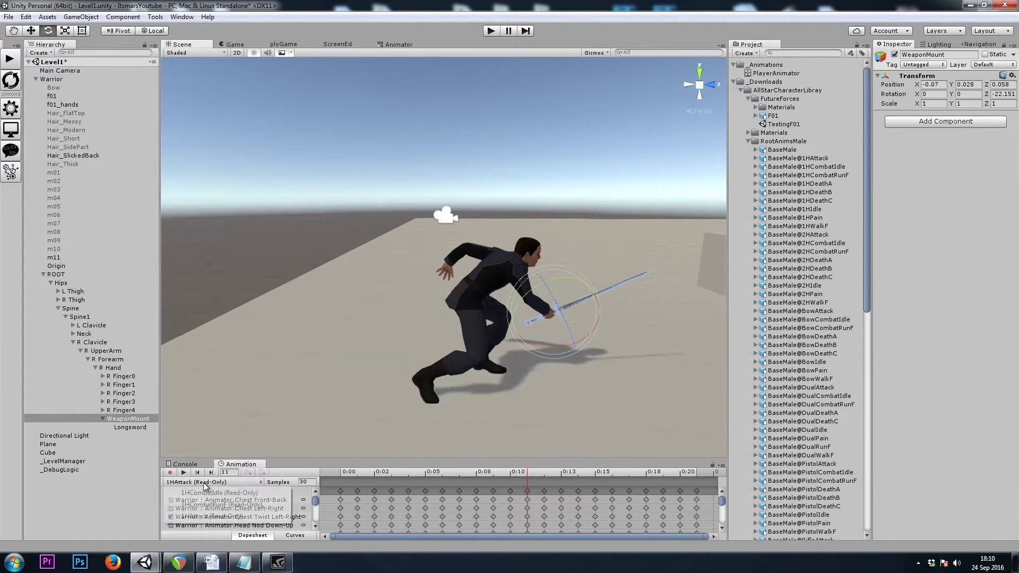
click(218, 490)
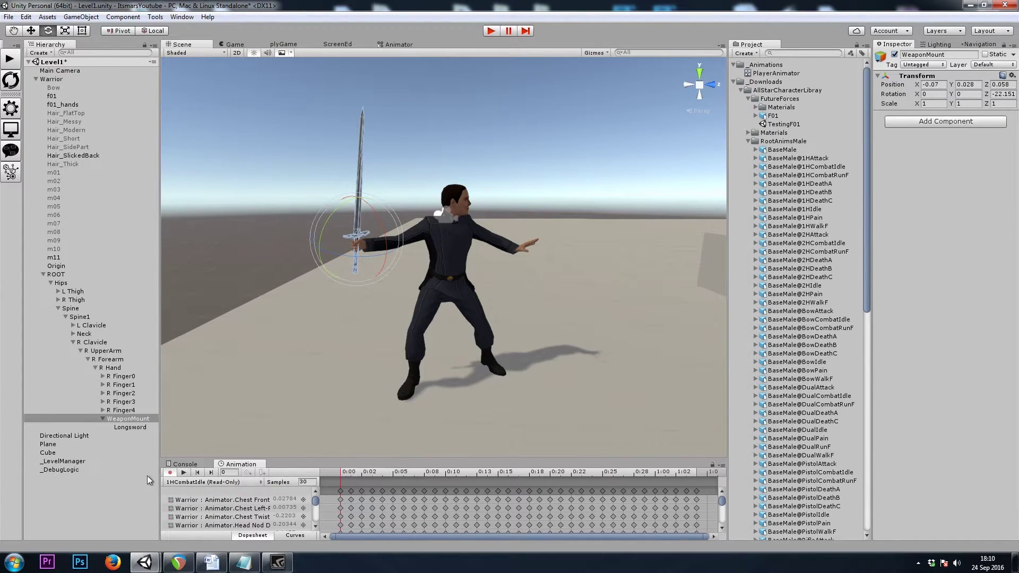
alt+drag(329, 372, 146, 450)
Step: Move Longsword out of WeaponMount to the scene's root level, leaving the empty mount under R Hand
click(134, 419)
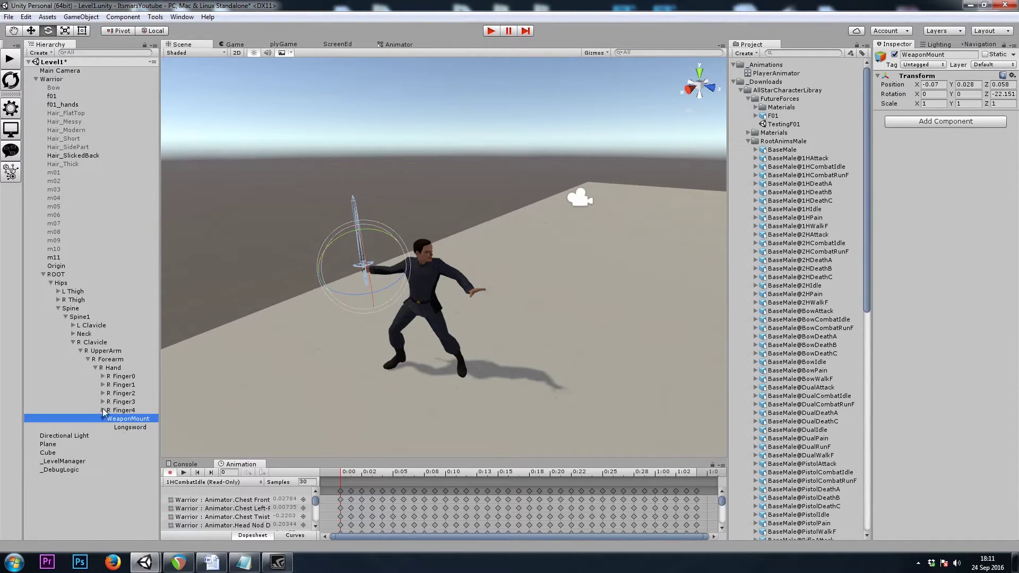
click(113, 368)
click(124, 420)
click(136, 429)
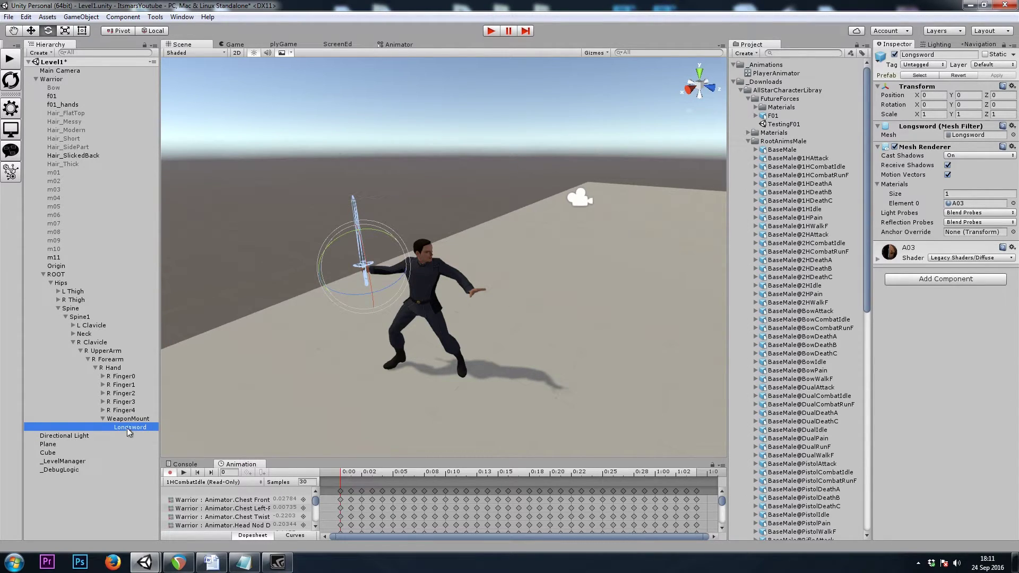
drag(128, 428, 77, 483)
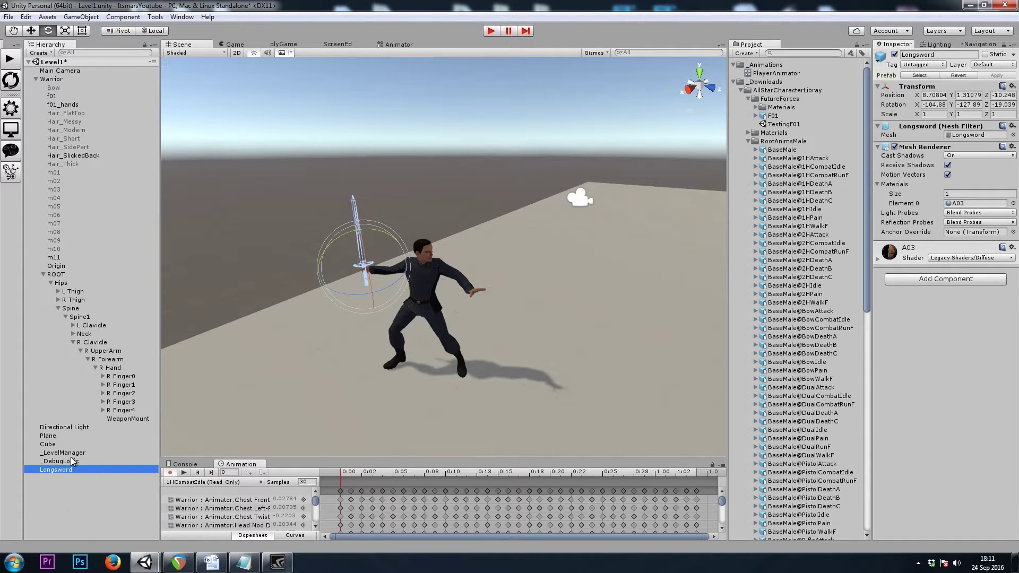
click(132, 419)
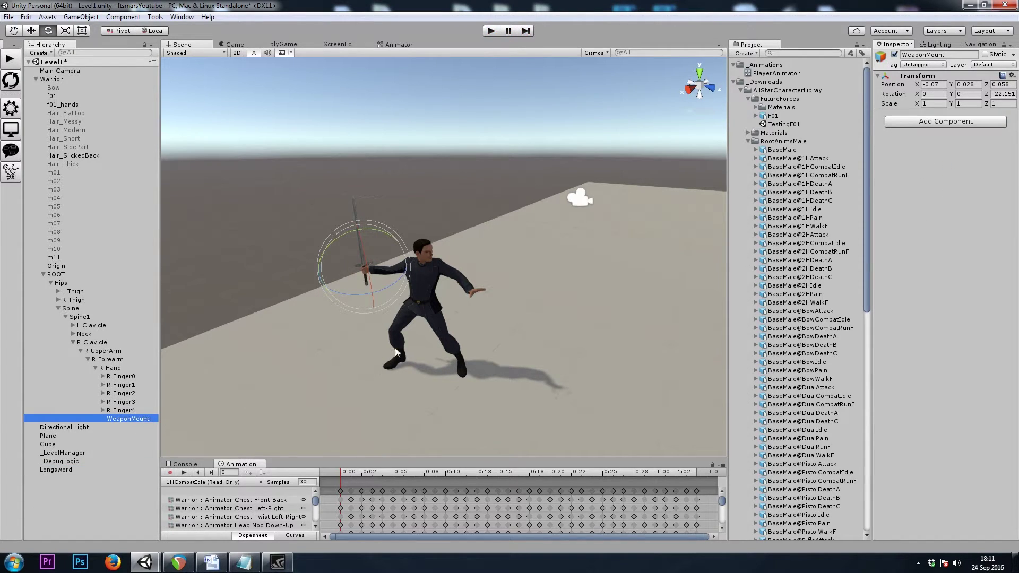
key(f)
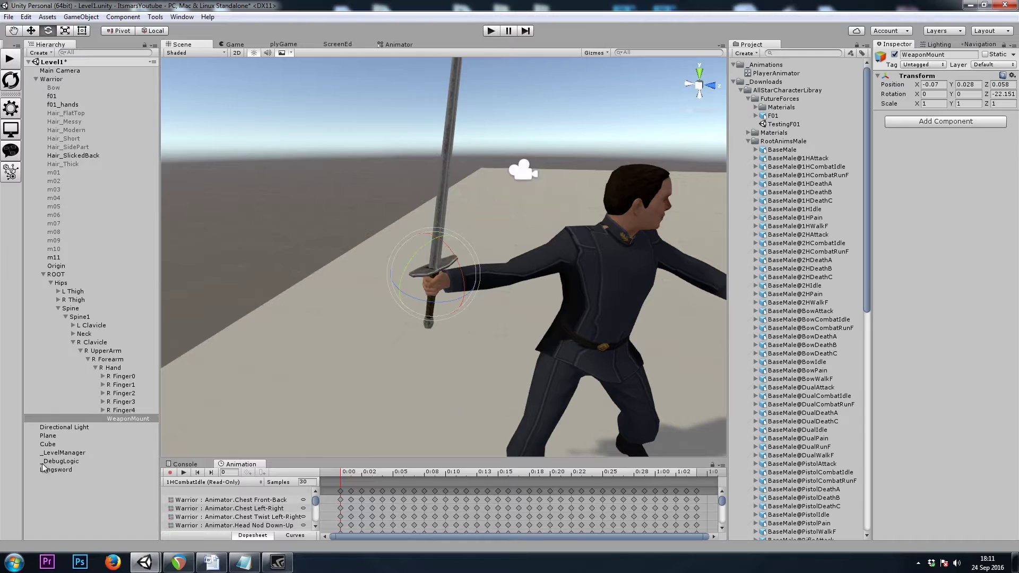
Step: Set the unparented Longsword's position and rotation to 0 on X, Y and Z
click(57, 470)
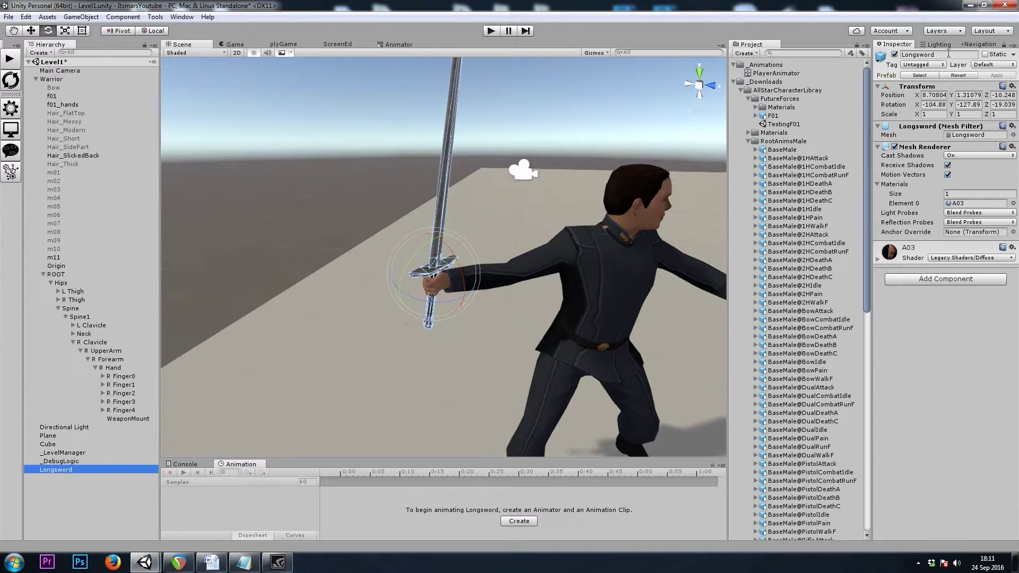
double_click(934, 95)
text(0)
double_click(934, 104)
text(0)
double_click(968, 95)
text(0)
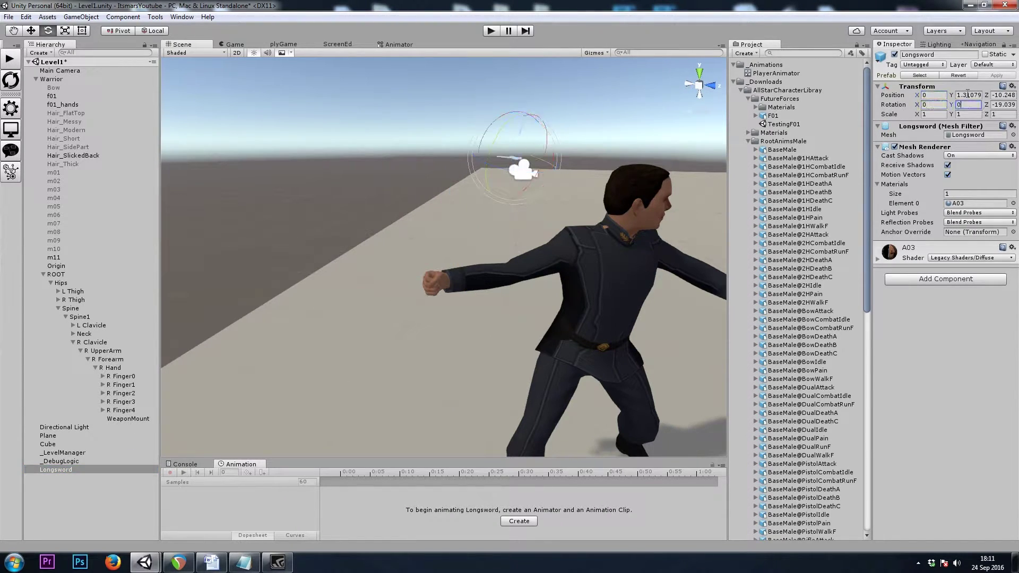
double_click(968, 105)
text(0)
double_click(998, 95)
text(0)
double_click(1000, 105)
text(0)
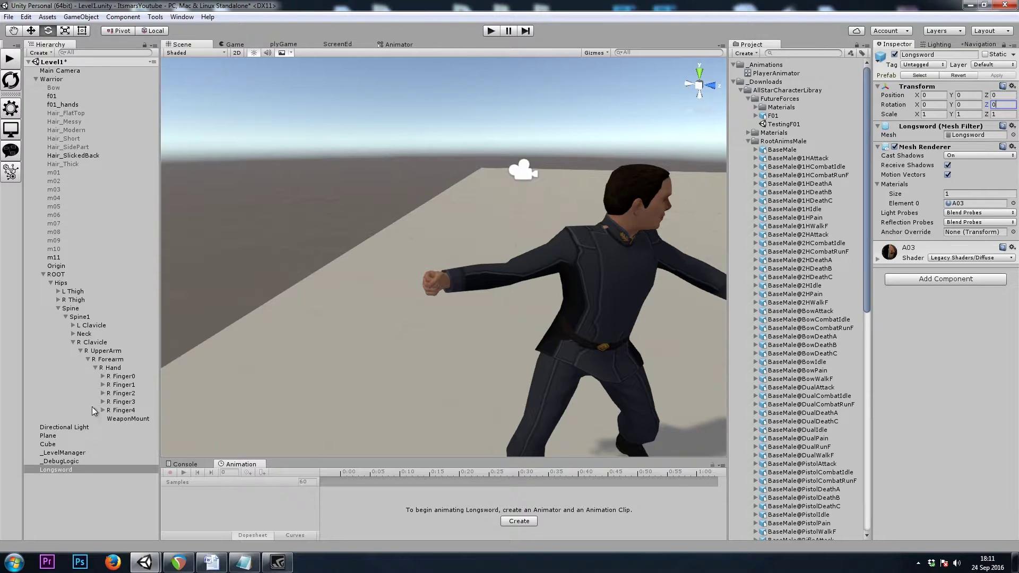
Step: Look up the MainHand slot name in plyGame's equip slots and create a new tag named EquipSlot MainHand
click(128, 419)
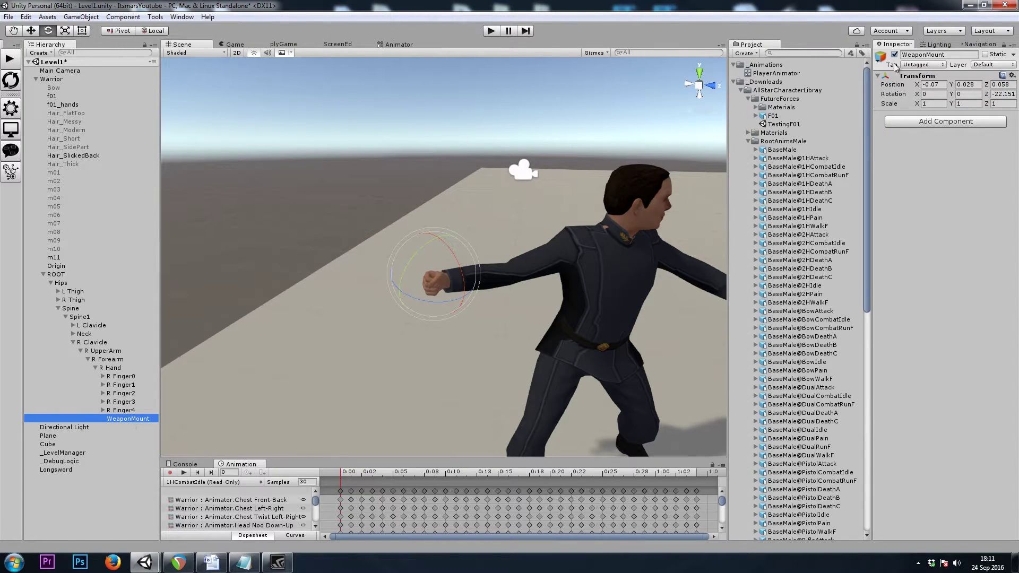
click(917, 66)
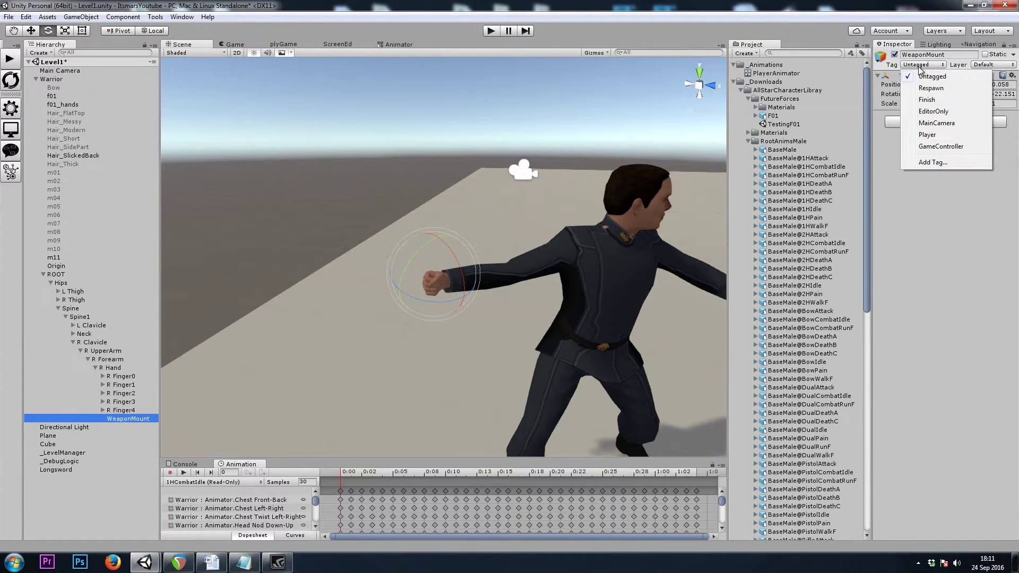
click(293, 46)
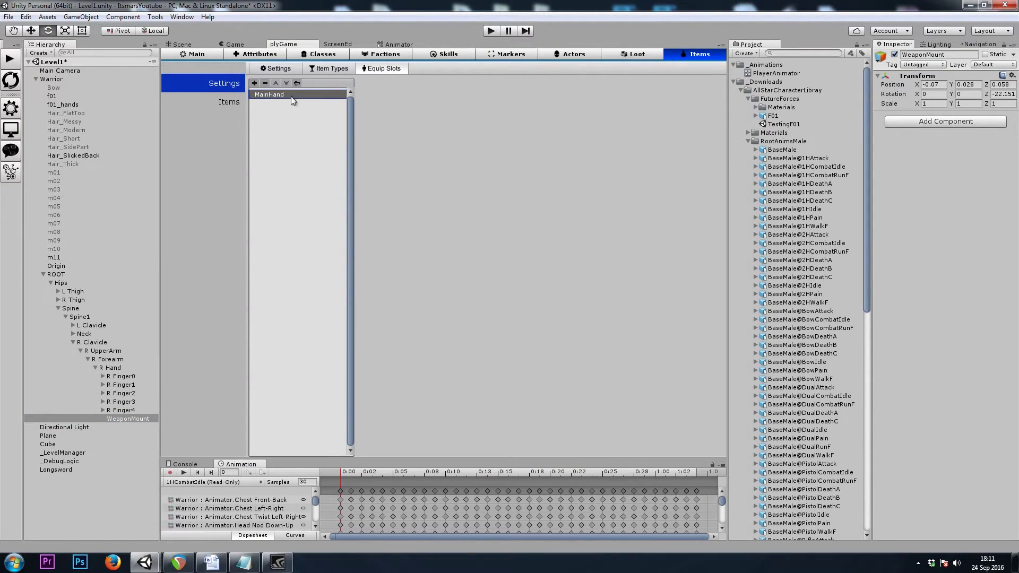
click(125, 418)
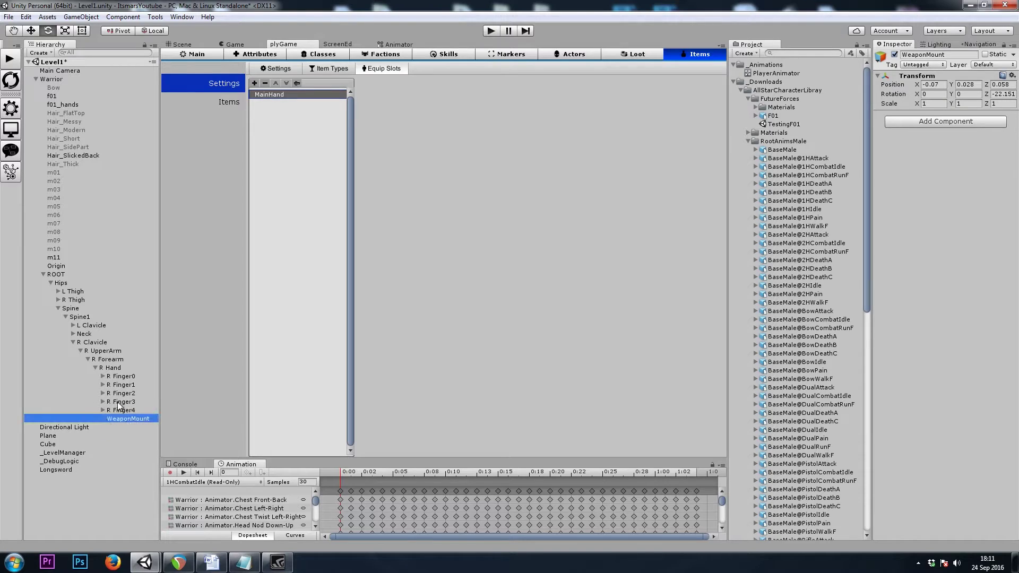
click(182, 45)
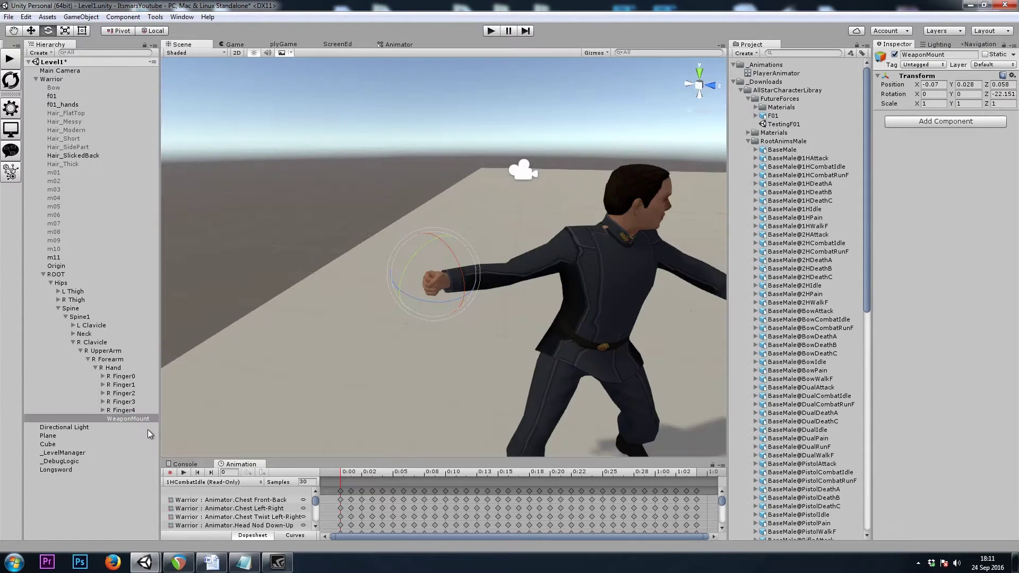
click(924, 65)
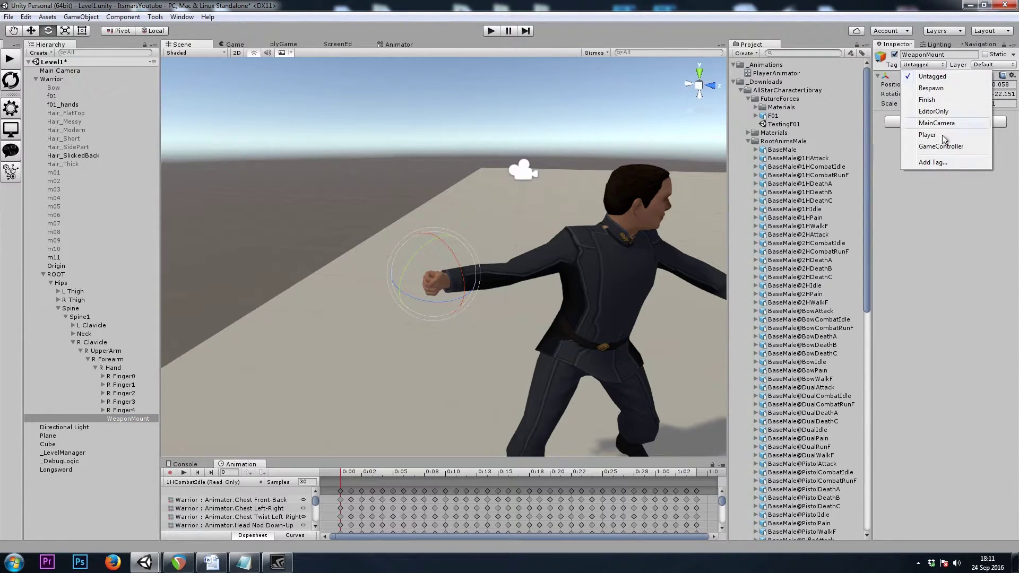
click(944, 165)
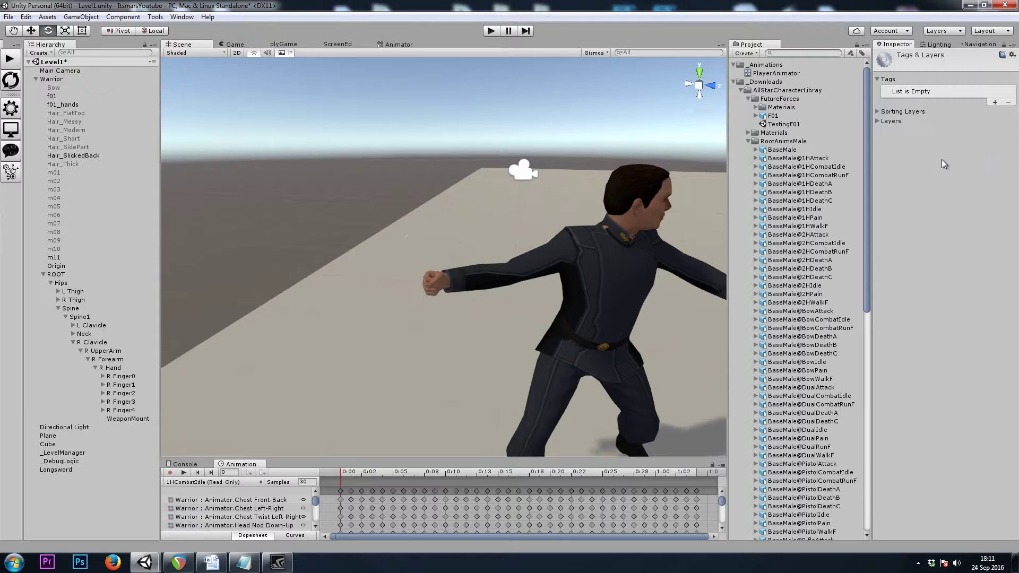
click(995, 102)
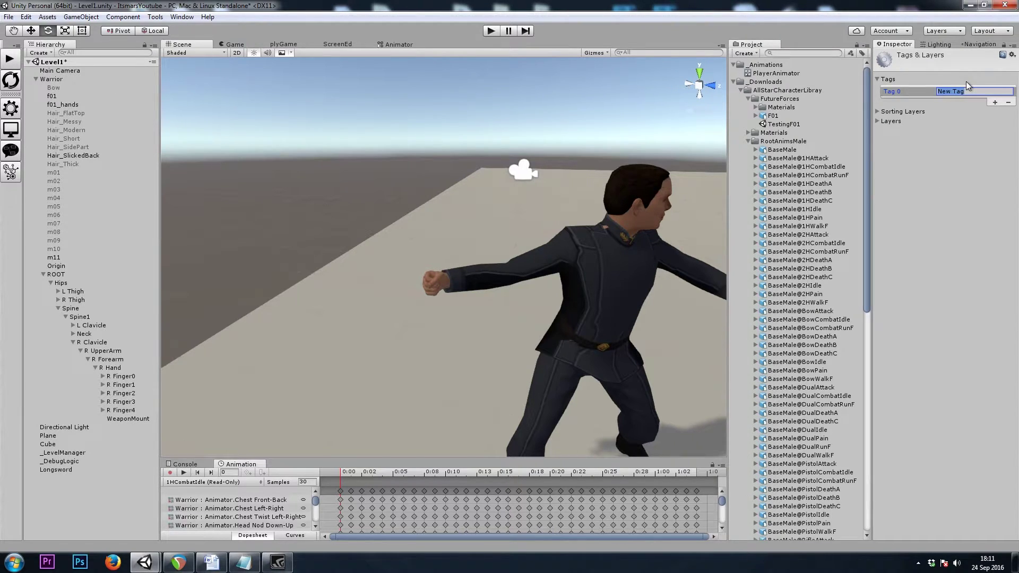
text(EquipSlot MainHand)
Step: Assign the EquipSlot MainHand tag to WeaponMount
click(129, 419)
click(922, 66)
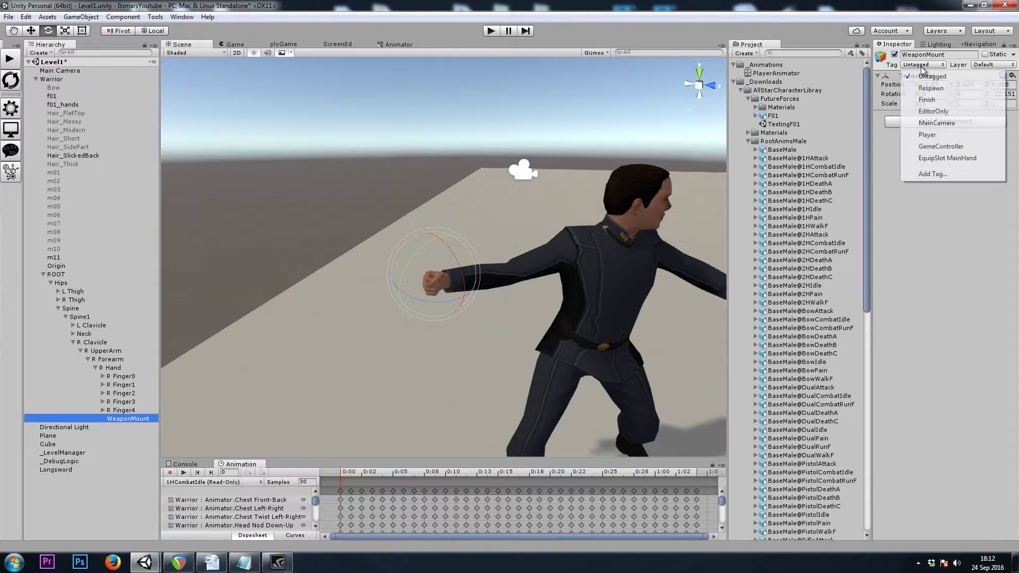
click(947, 158)
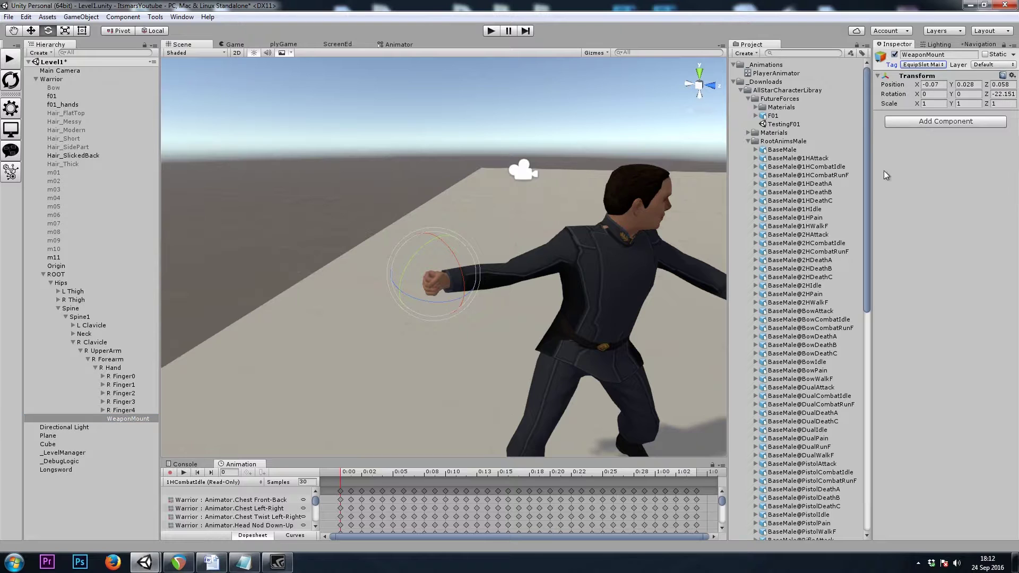
Step: Review the MainHand slot in plyGame's equip slots against the tagged WeaponMount under R Hand
alt+drag(584, 234, 492, 248)
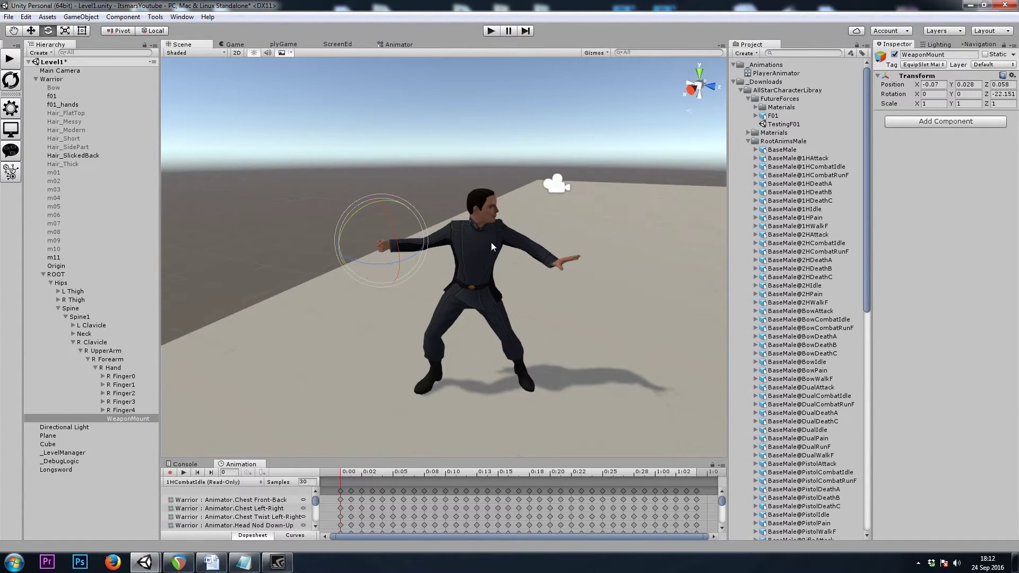
click(393, 46)
click(284, 44)
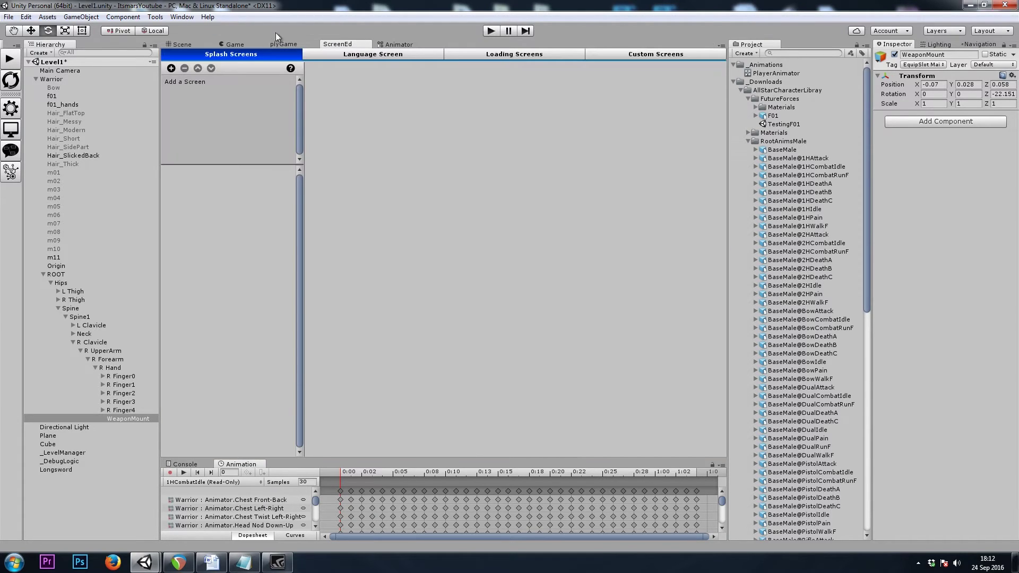
click(399, 44)
click(283, 44)
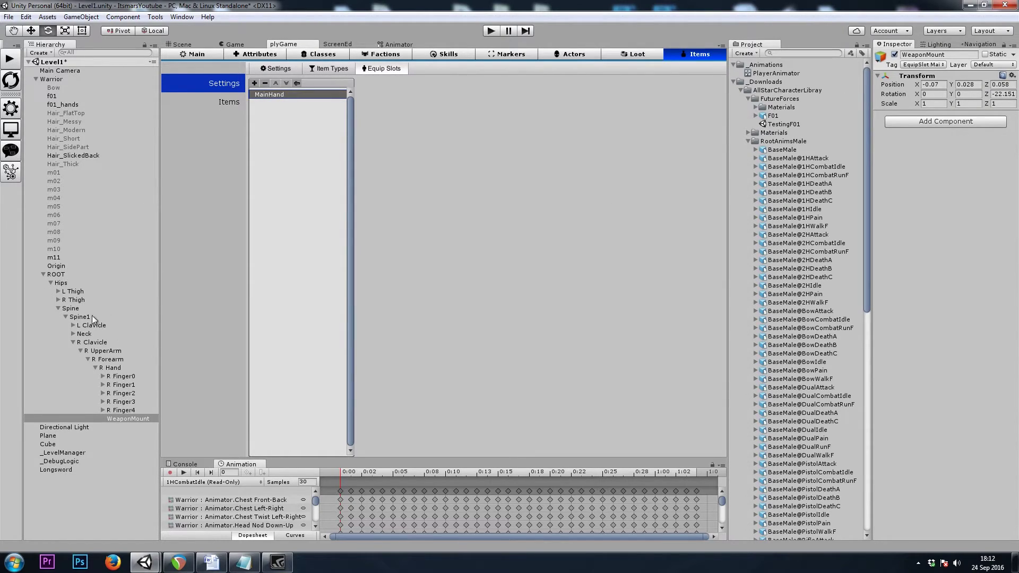
click(68, 284)
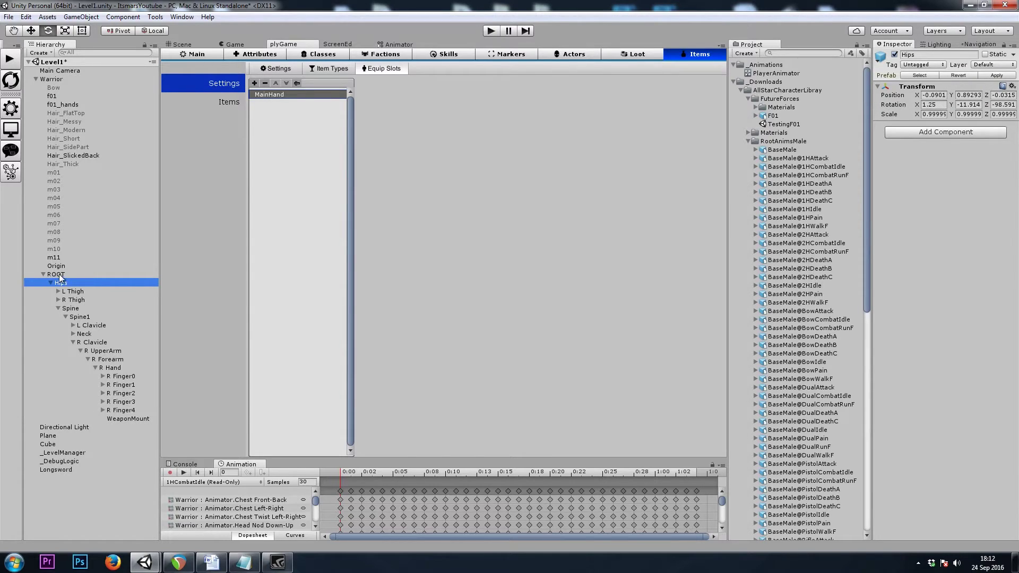
click(130, 419)
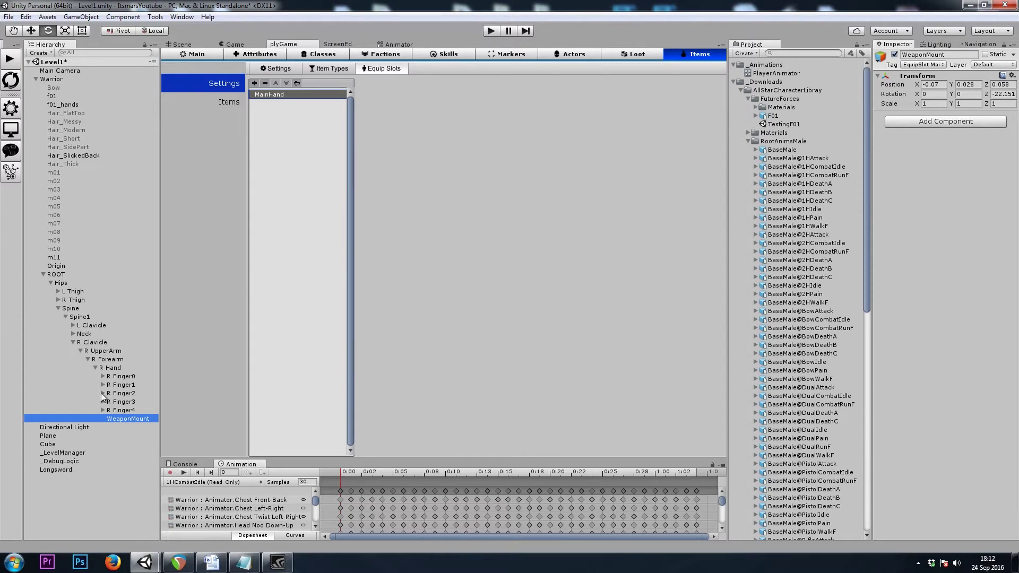
Step: Collapse the ROOT and Warrior branches in the scene hierarchy and focus on the Longsword
click(55, 267)
click(54, 272)
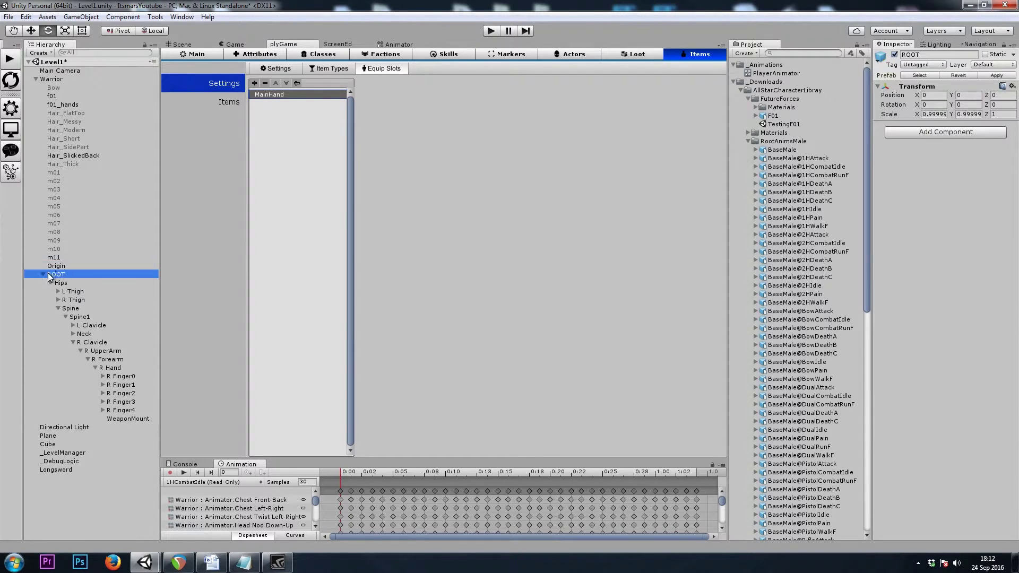
key(Left)
click(50, 79)
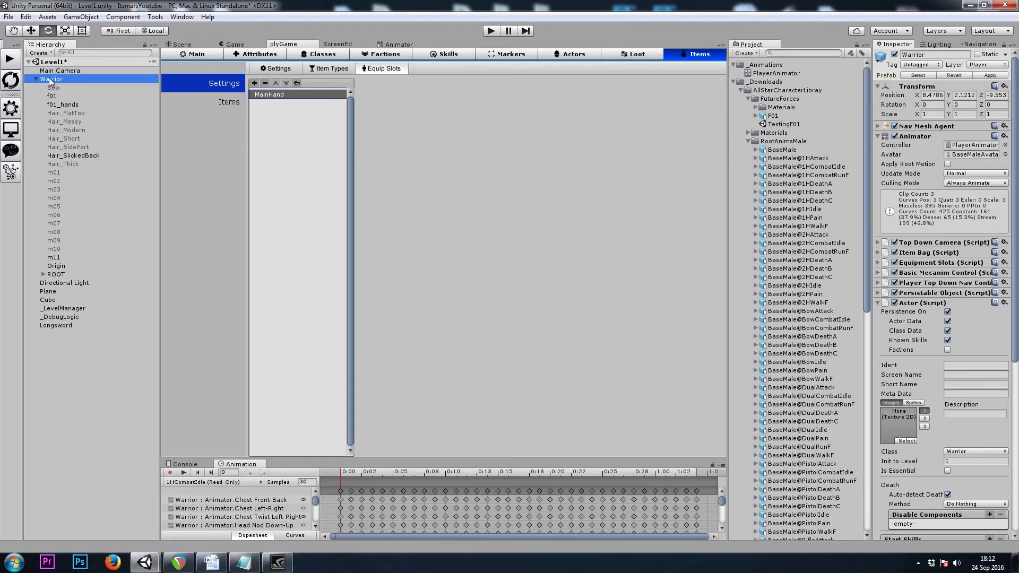
click(35, 79)
click(46, 130)
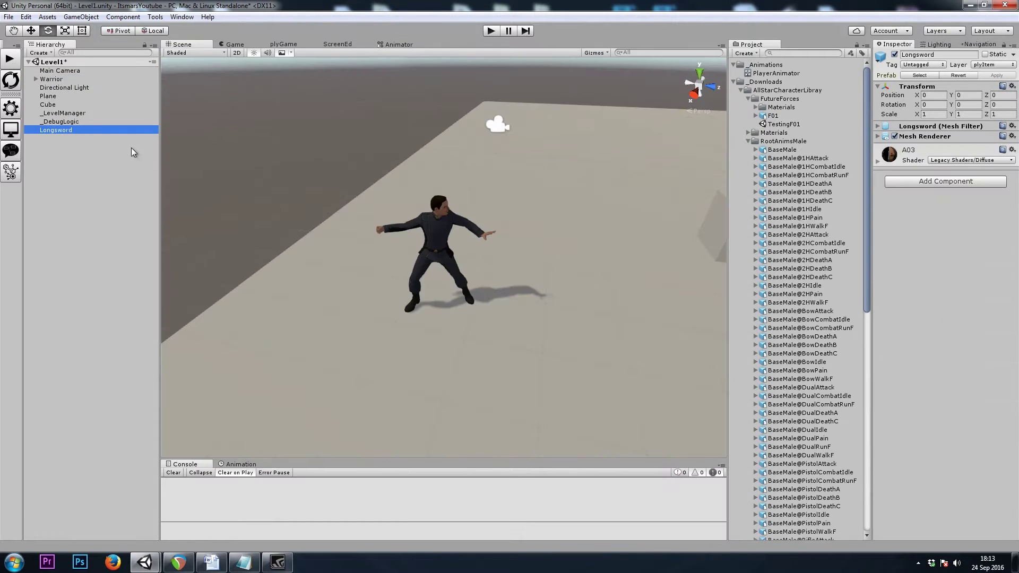
key(f)
alt+drag(356, 186, 406, 282)
click(72, 132)
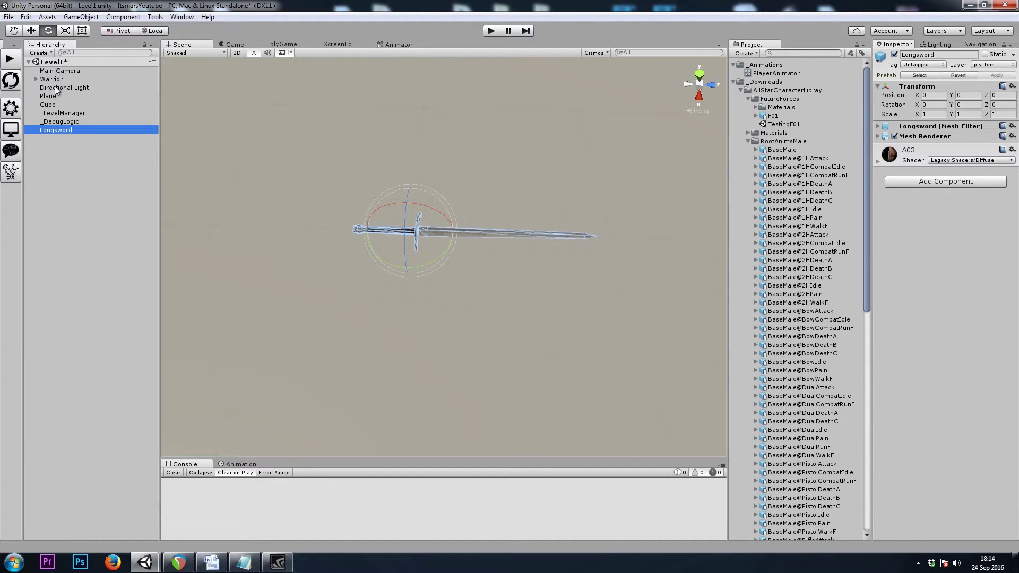
Step: Create an empty game object at the scene's root level and set its position to 0 on X, Y and Z
click(86, 135)
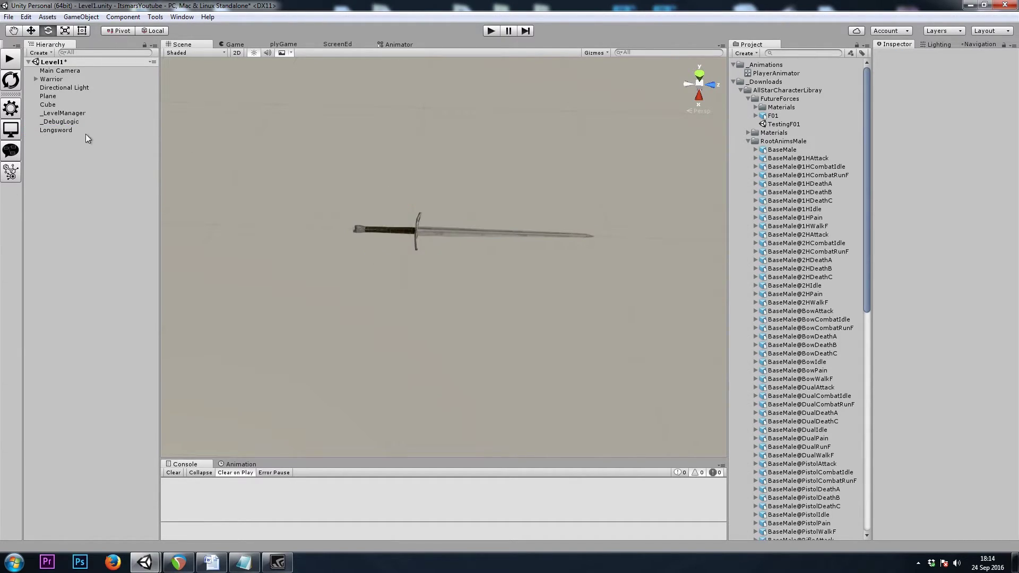
right_click(53, 157)
click(102, 247)
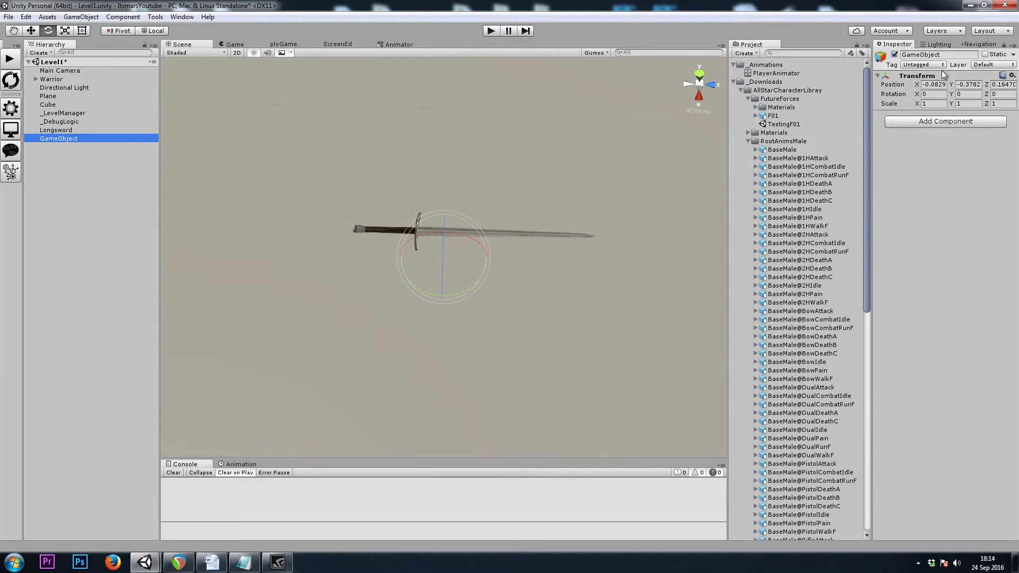
click(933, 84)
text(0)
key(Tab)
text(0)
key(Tab)
text(0)
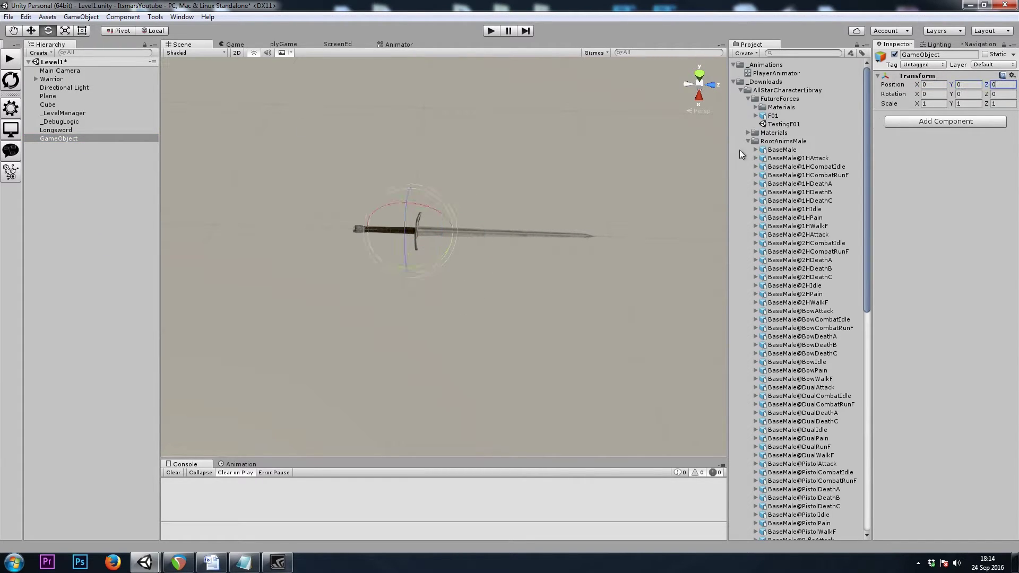
Step: Rename the new empty game object Longsword
click(63, 138)
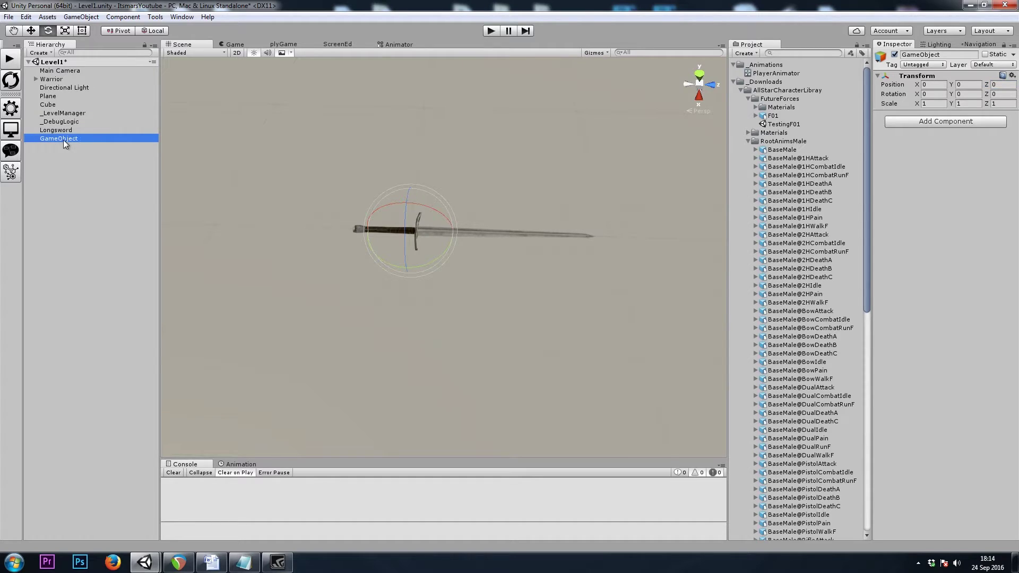
click(79, 137)
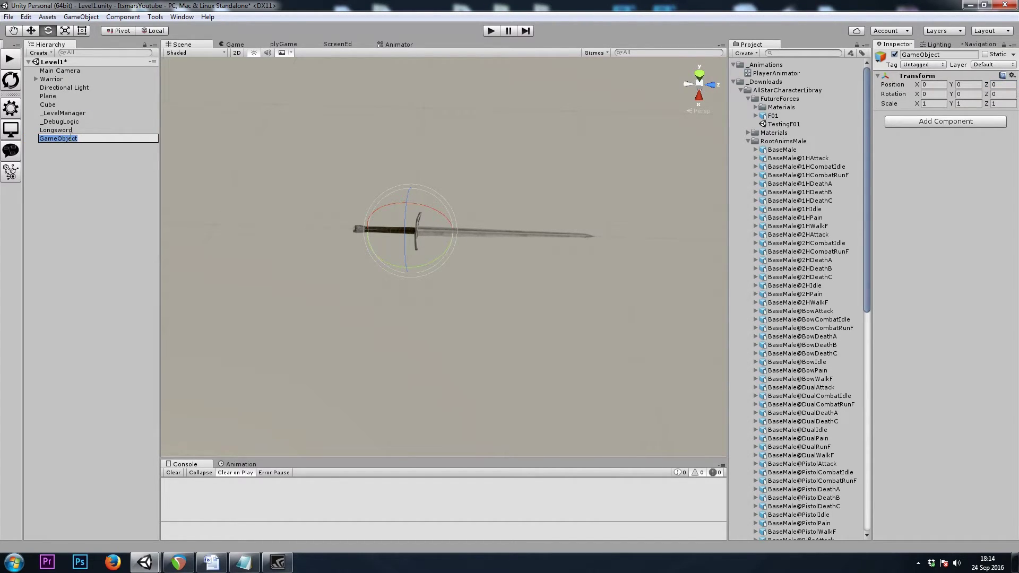
text(Longsword)
key(Return)
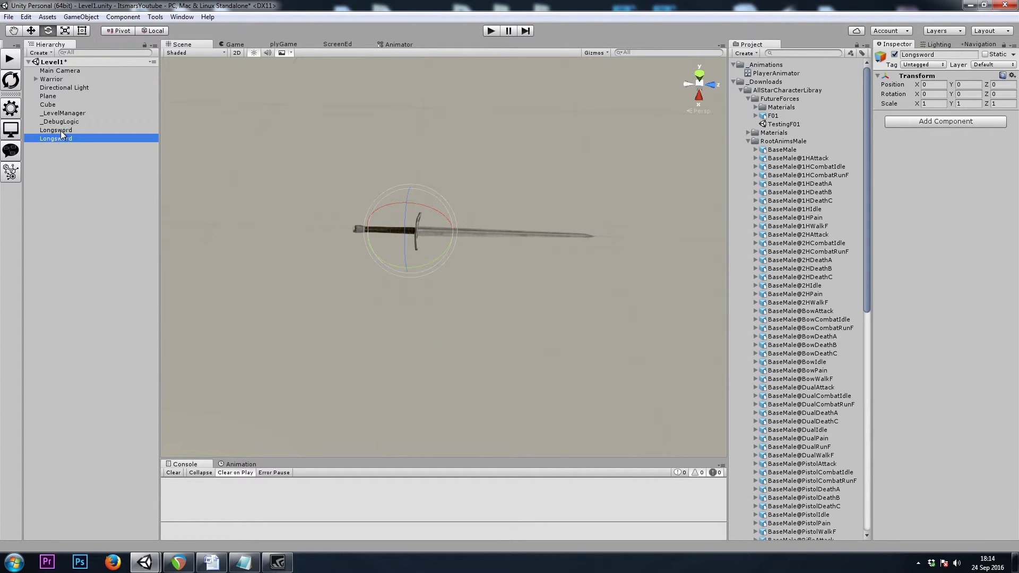
Step: Rename the sword mesh object Longsword_Art and make it a child of the empty Longsword object
click(61, 130)
click(924, 130)
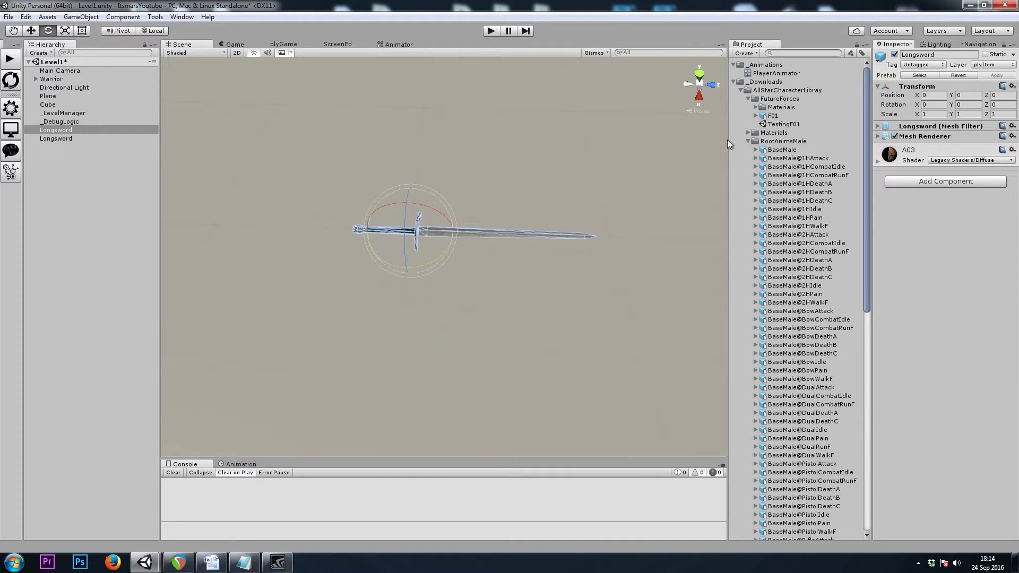
click(78, 131)
click(79, 132)
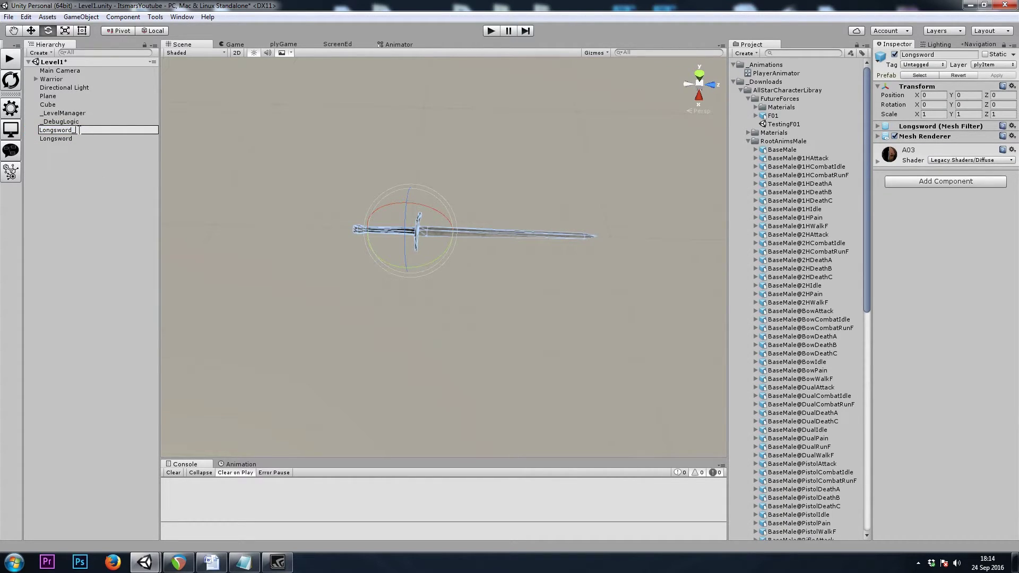
text(Art)
key(Return)
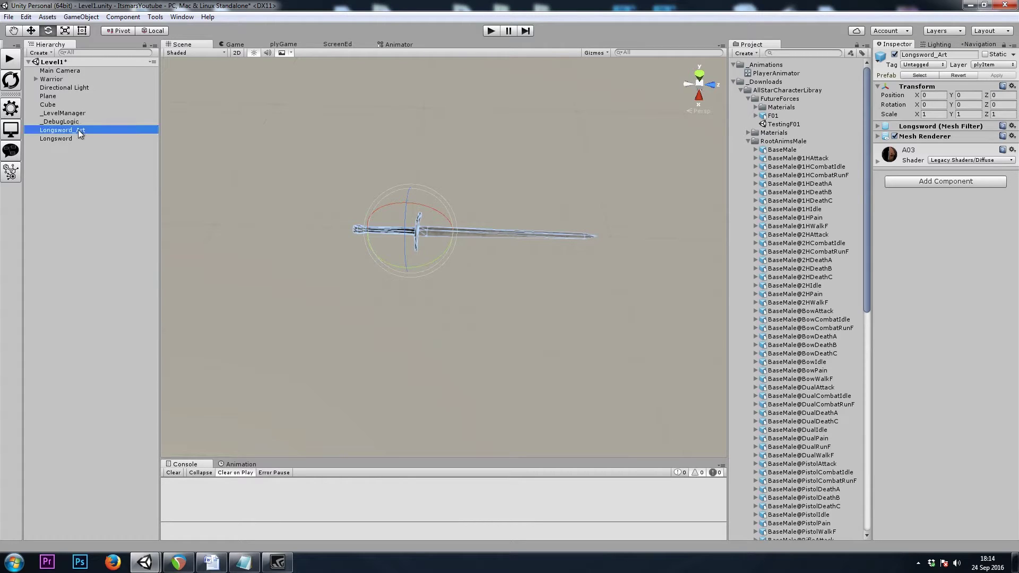
drag(76, 131, 61, 139)
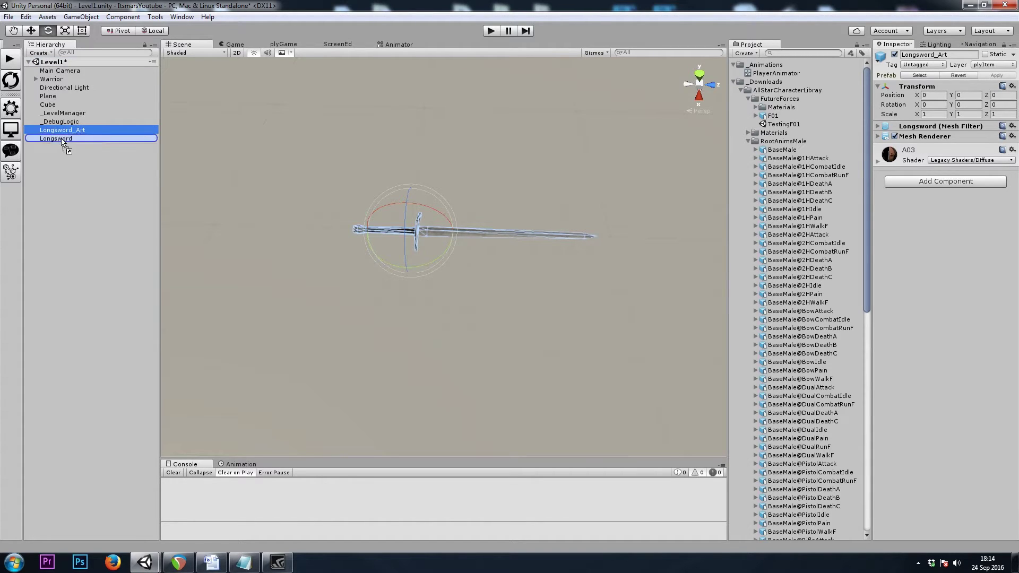
Step: Add plyGame's Item component to the parent Longsword object and set its screen name to LongSword
click(69, 130)
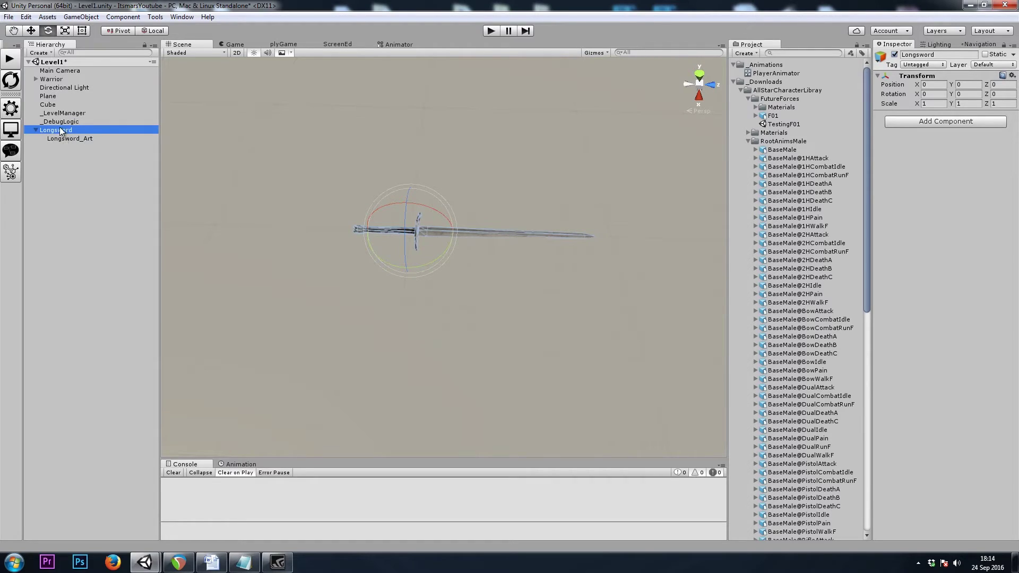
click(941, 122)
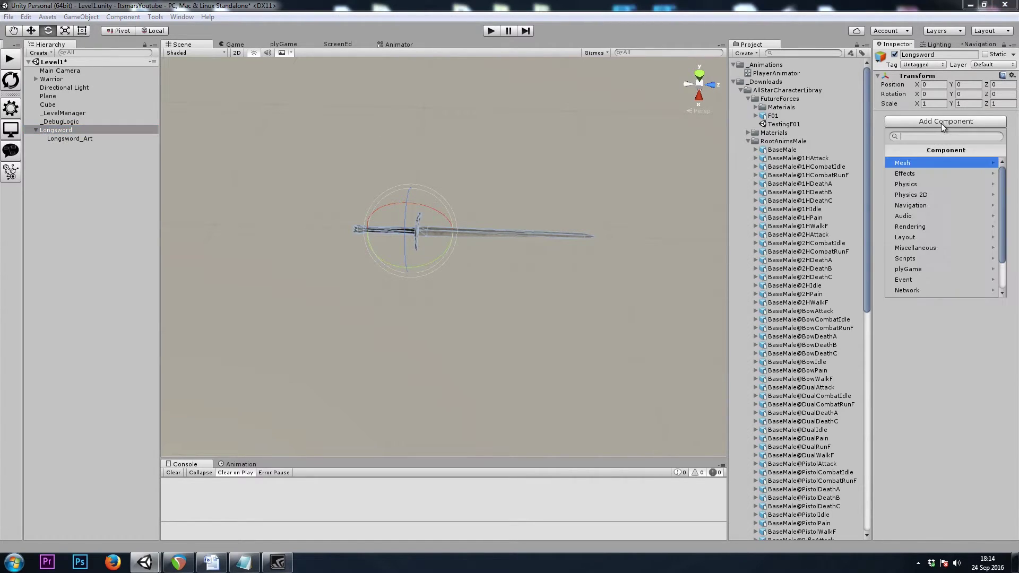
click(921, 279)
click(914, 205)
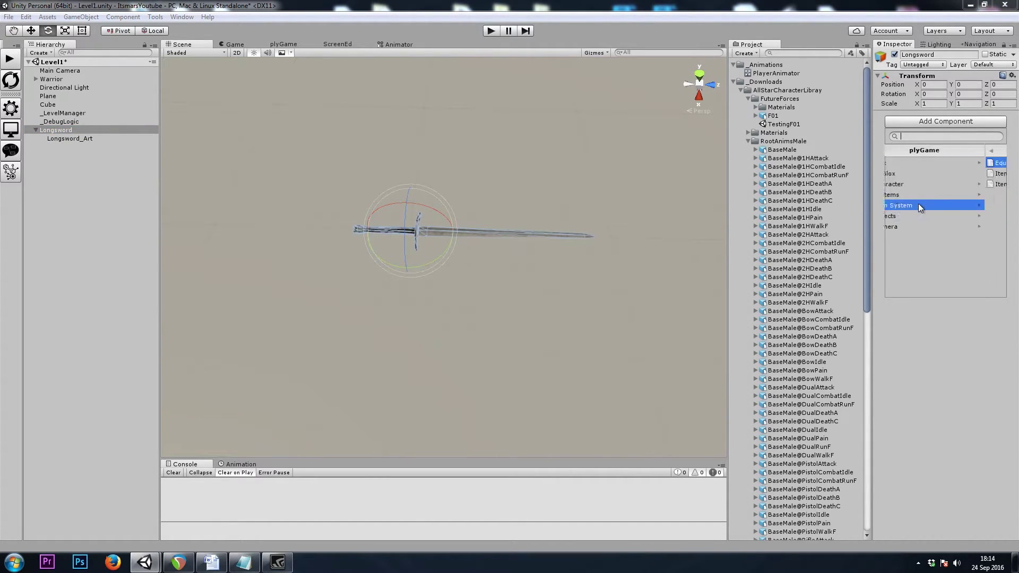
click(919, 173)
click(958, 145)
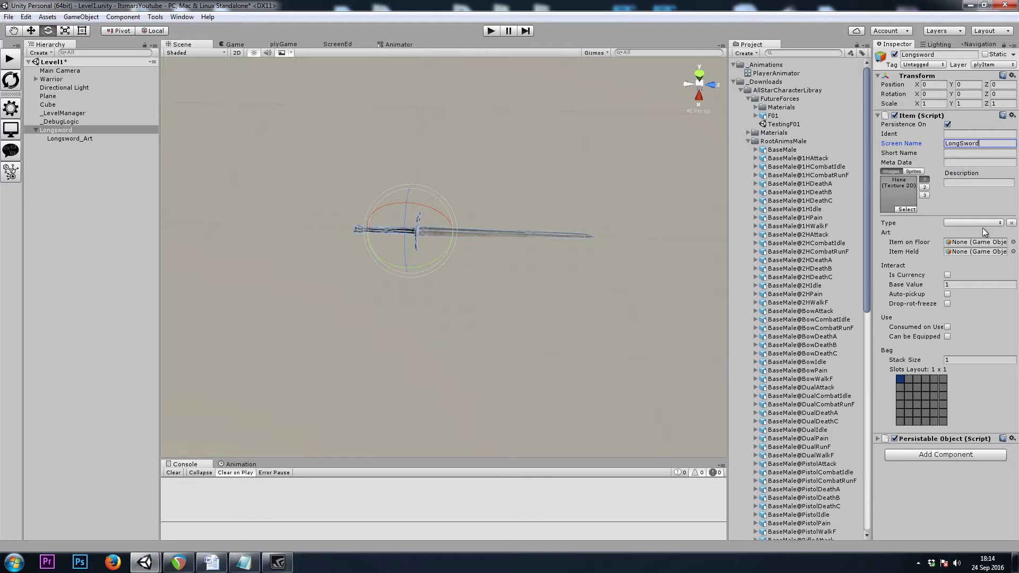
text(LongSword)
Step: Check which item types are defined in plyGame's item settings
click(893, 225)
click(284, 45)
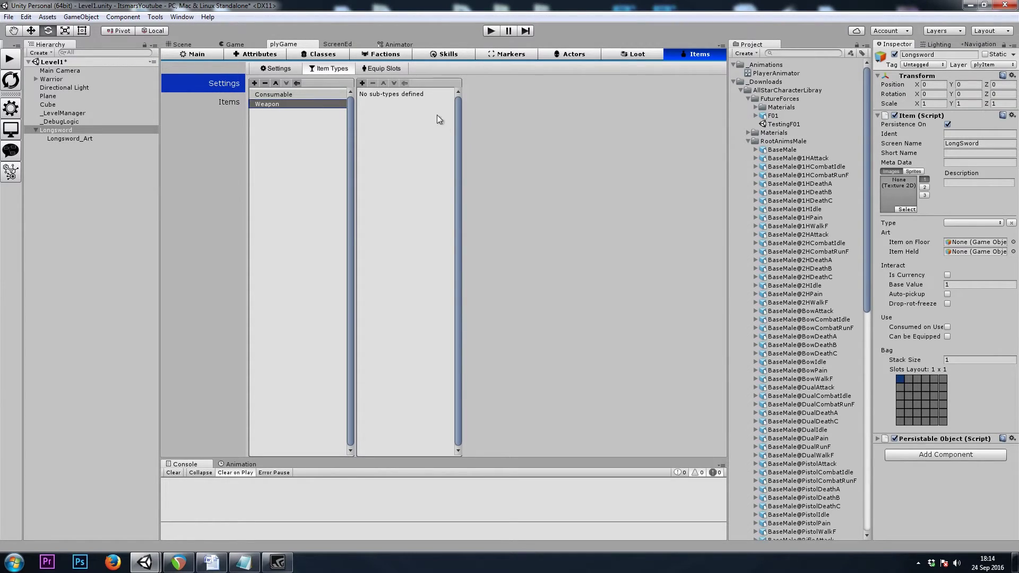
click(953, 224)
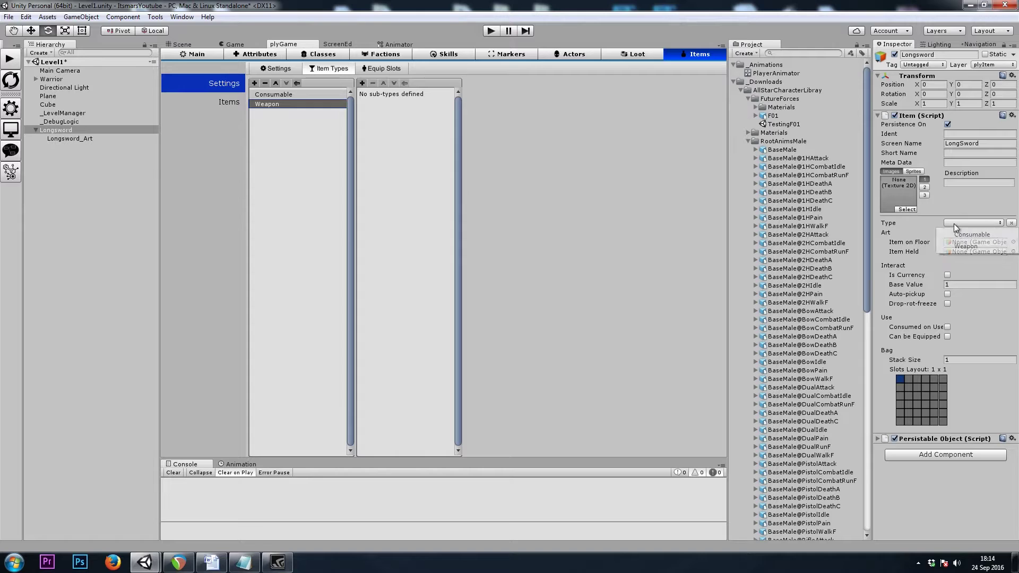
click(328, 101)
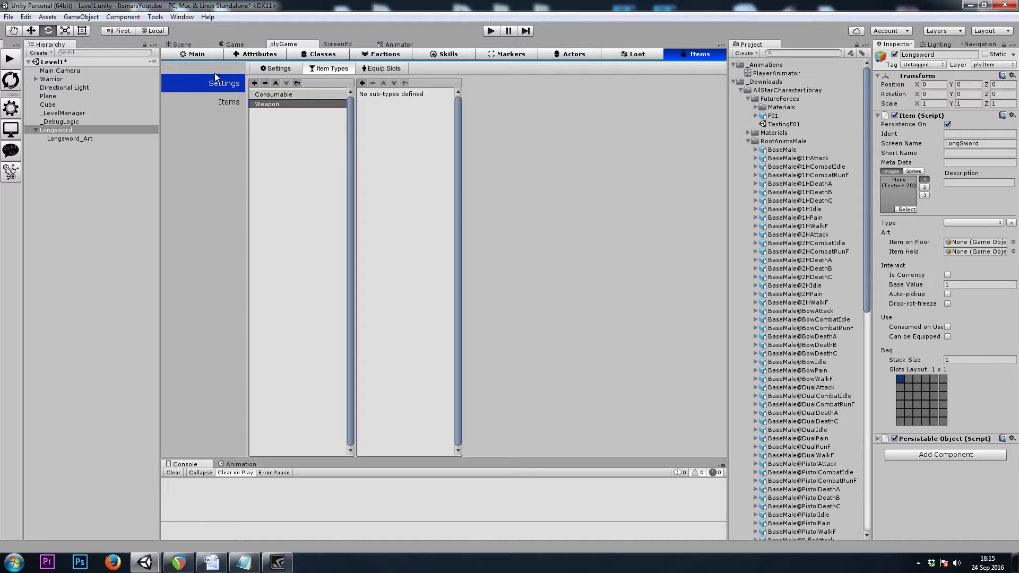
Step: Set the Longsword item's type to Weapon
click(78, 130)
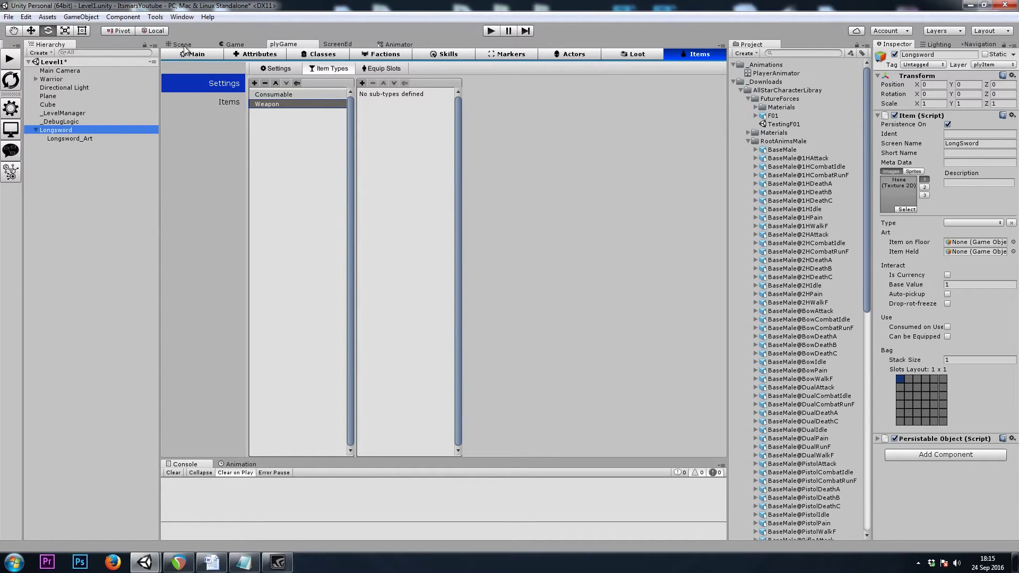
click(183, 45)
click(62, 131)
click(971, 223)
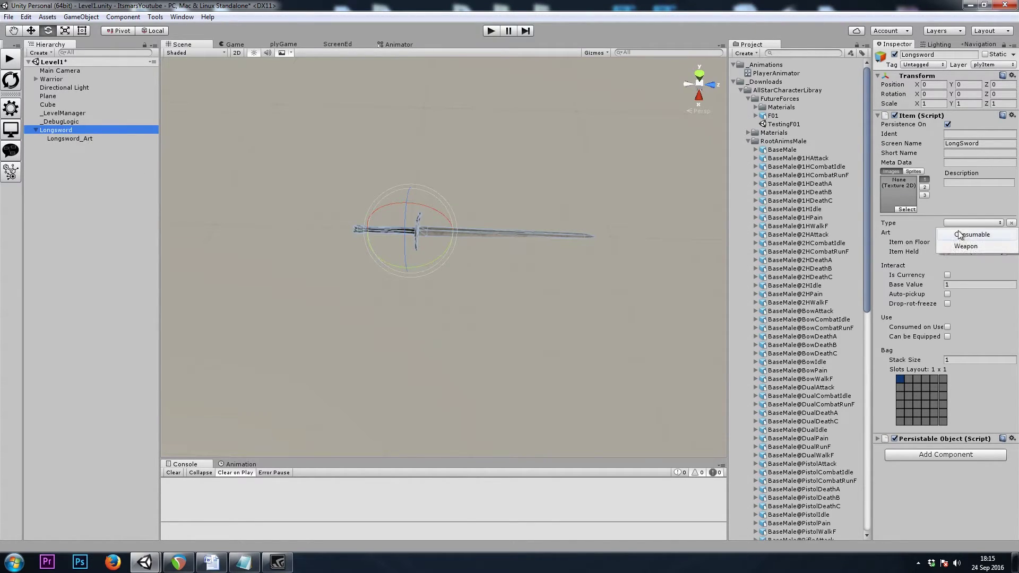
click(965, 246)
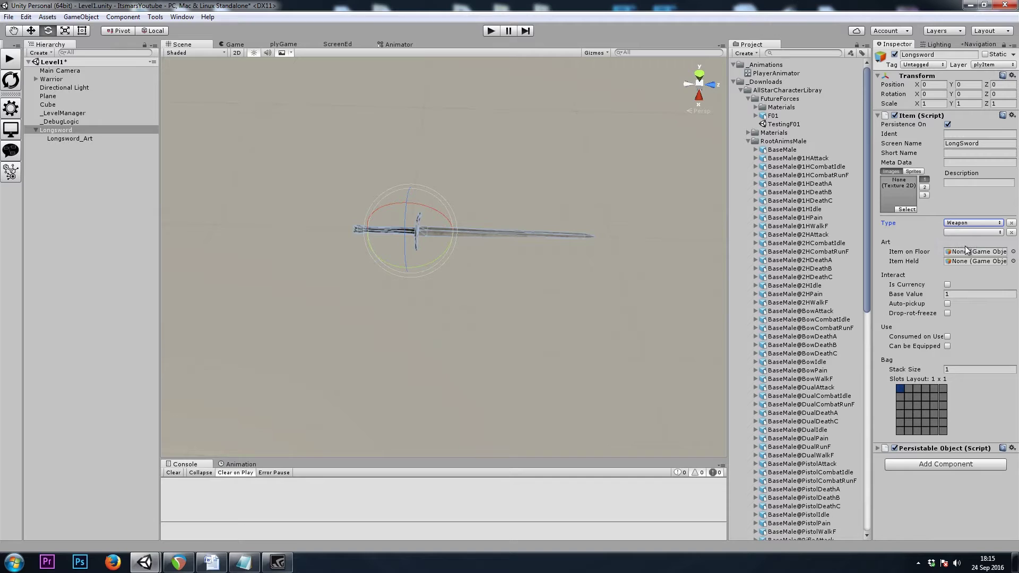
Step: Assign Longsword_Art as both the Item on Floor and the Item Held art of the Longsword item
click(916, 251)
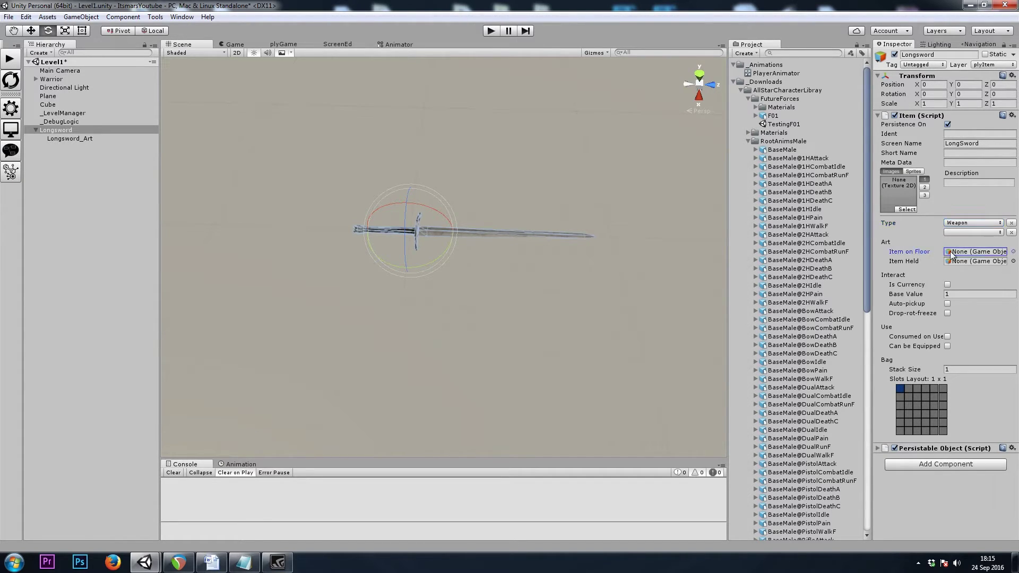
click(908, 263)
drag(74, 138, 974, 252)
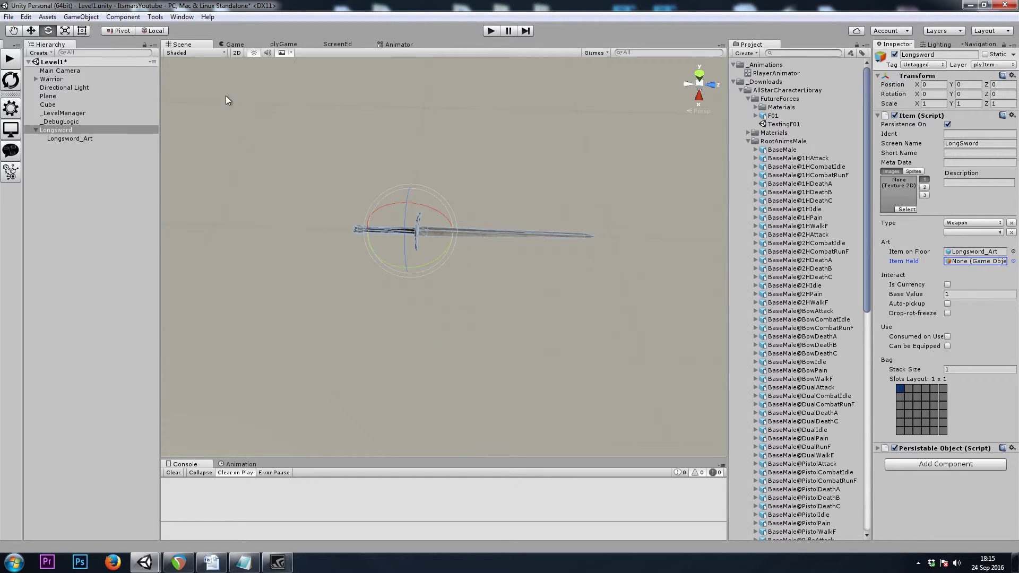
drag(68, 139, 955, 267)
Step: Enable Can be Equipped on the Longsword item and set its slot to MainHand
click(907, 286)
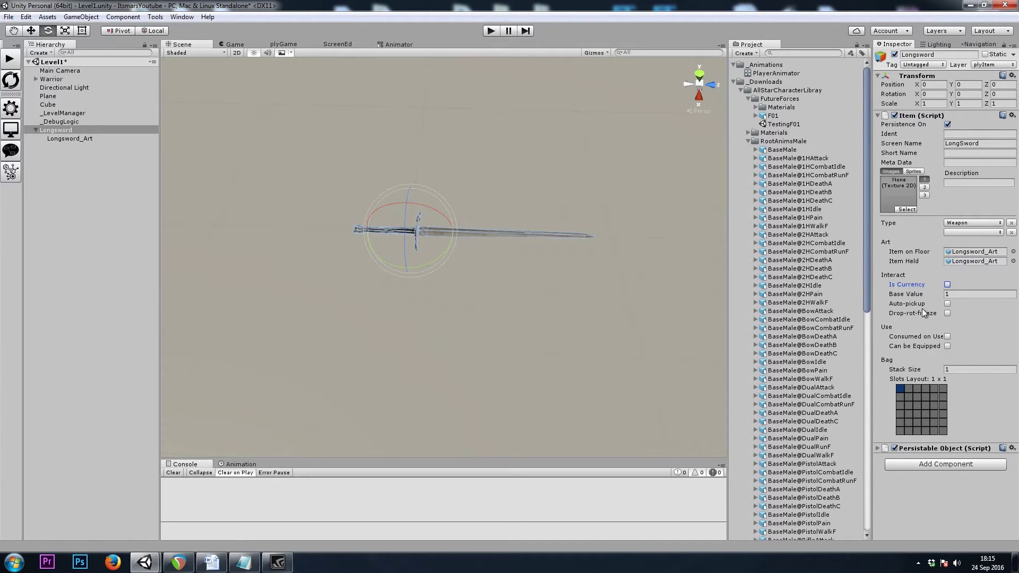
click(909, 304)
click(923, 337)
click(948, 346)
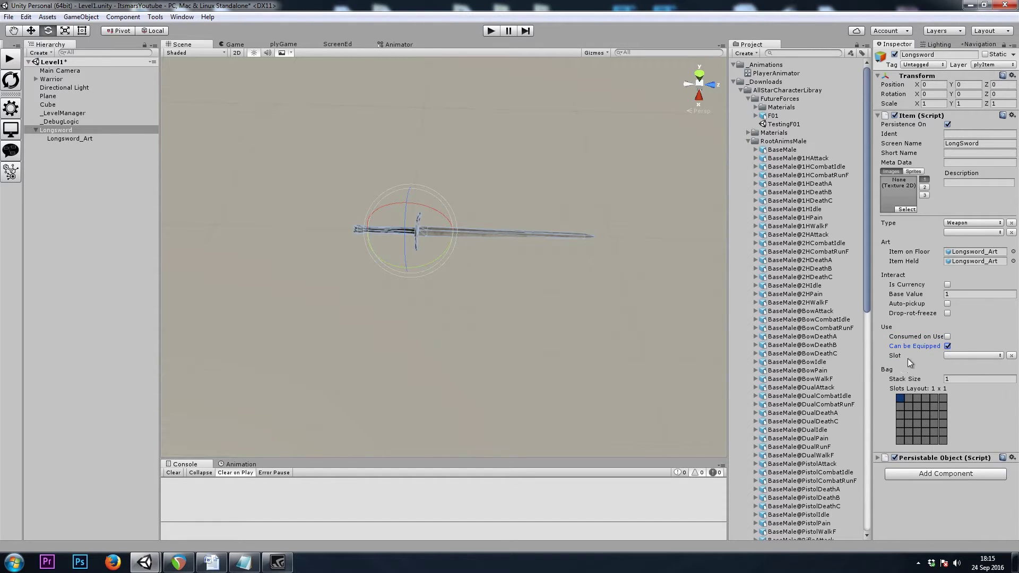
click(962, 355)
click(965, 367)
Step: In plyGame's Player input definitions, rebind the ClickInteract key to Mouse0
alt+drag(454, 212, 467, 291)
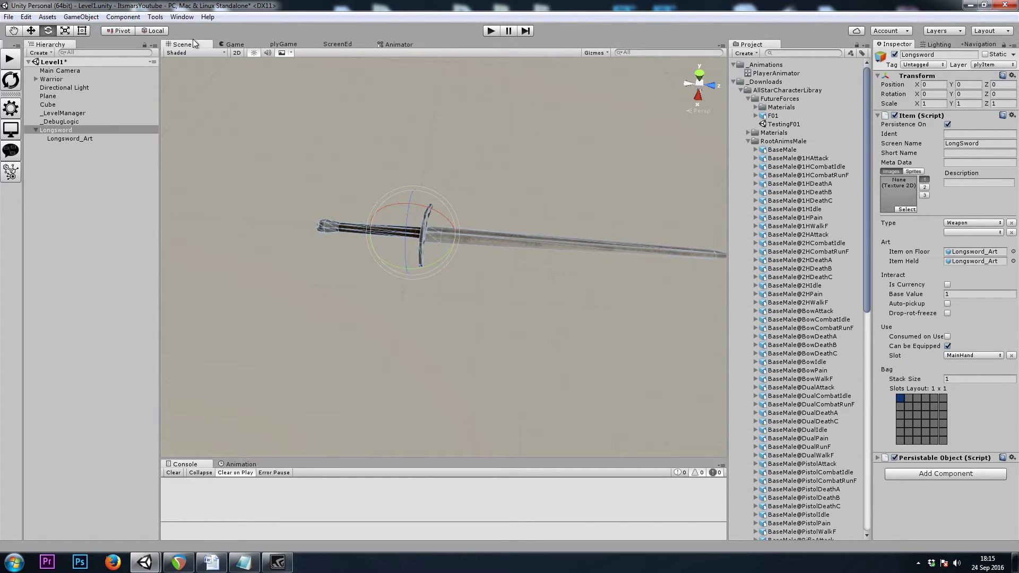
click(286, 45)
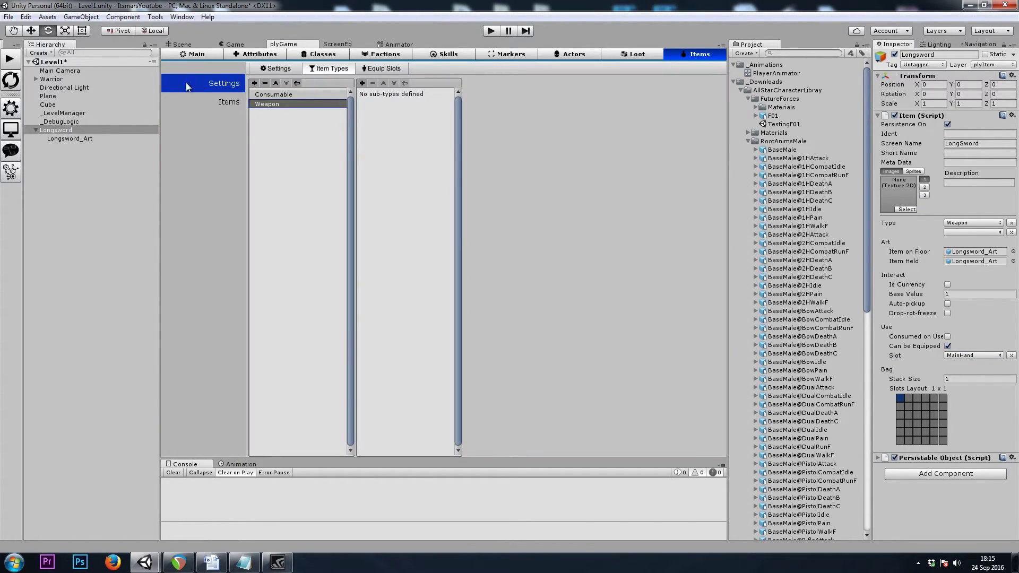
click(196, 54)
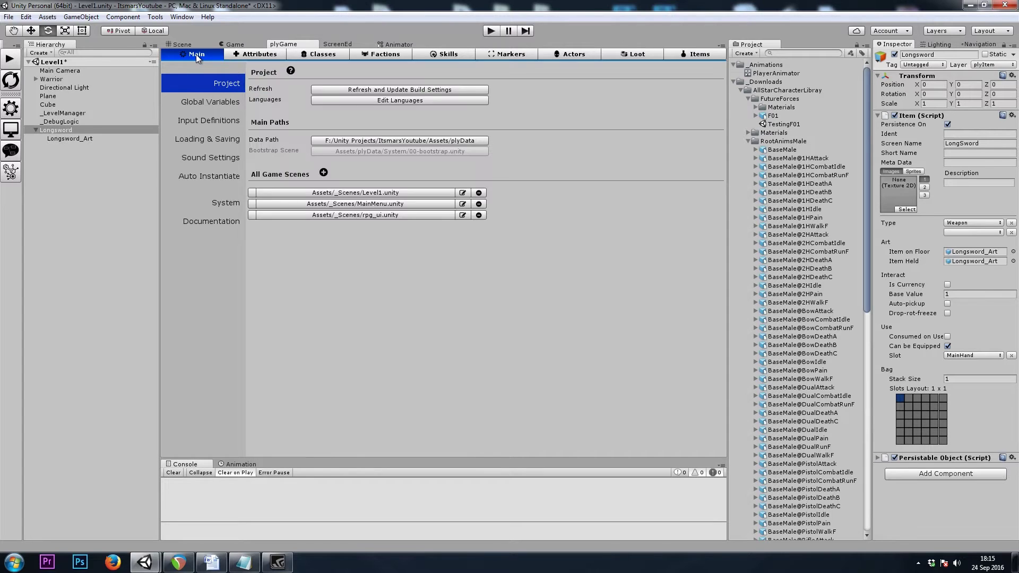
click(210, 120)
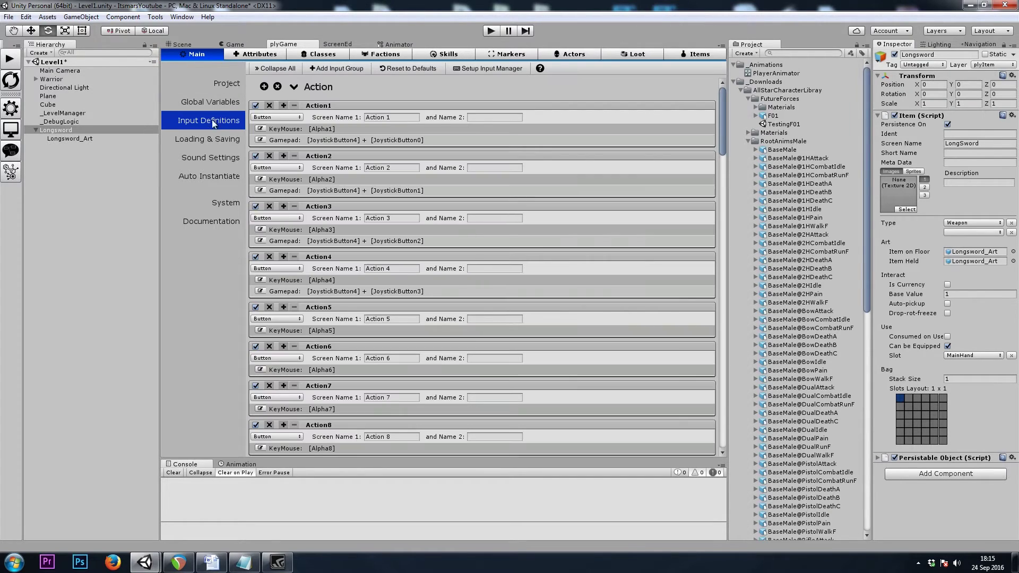
click(277, 69)
click(292, 221)
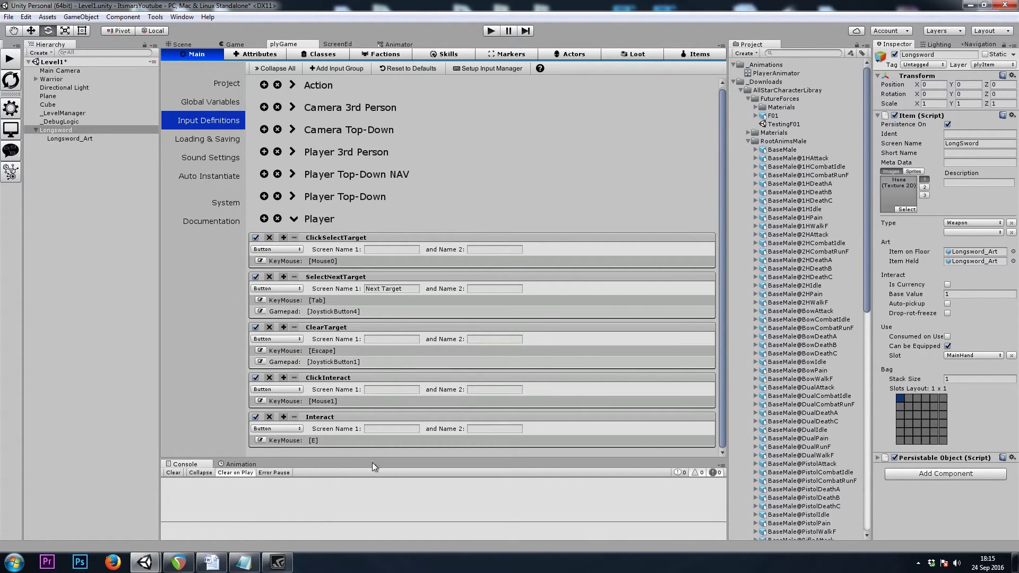
click(334, 400)
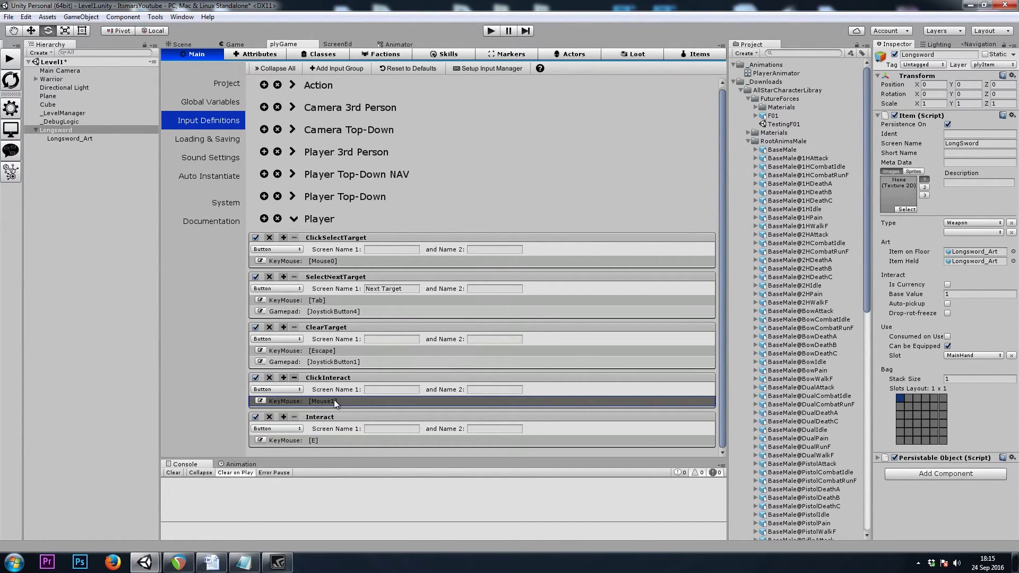
click(261, 402)
click(565, 279)
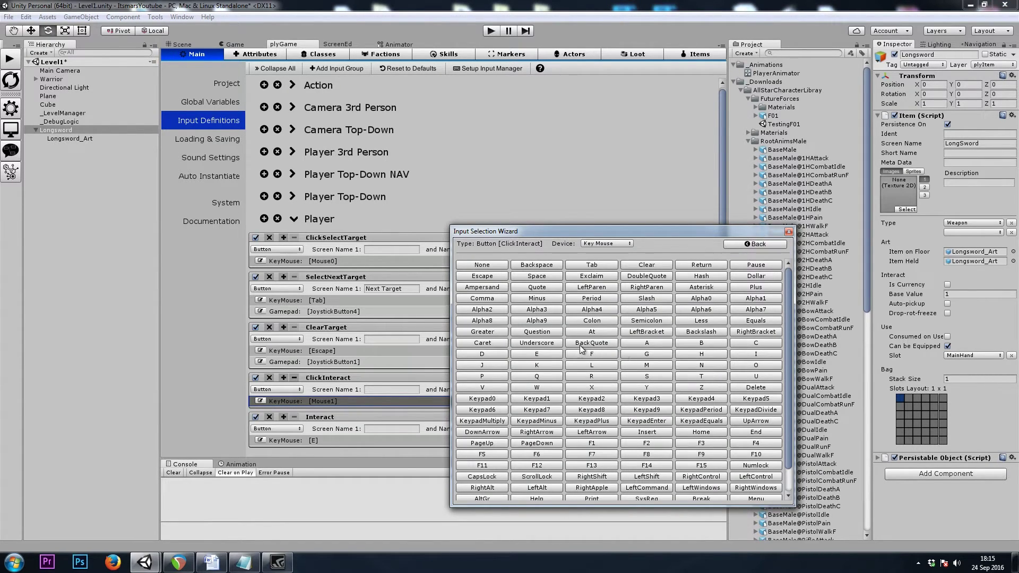
scroll(582, 348, down, 2)
click(493, 484)
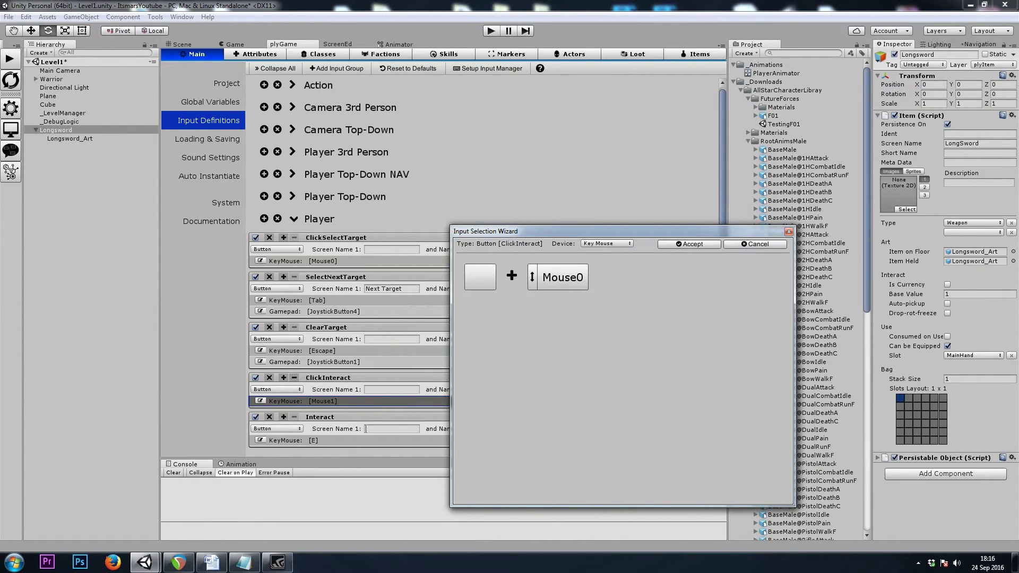
click(690, 244)
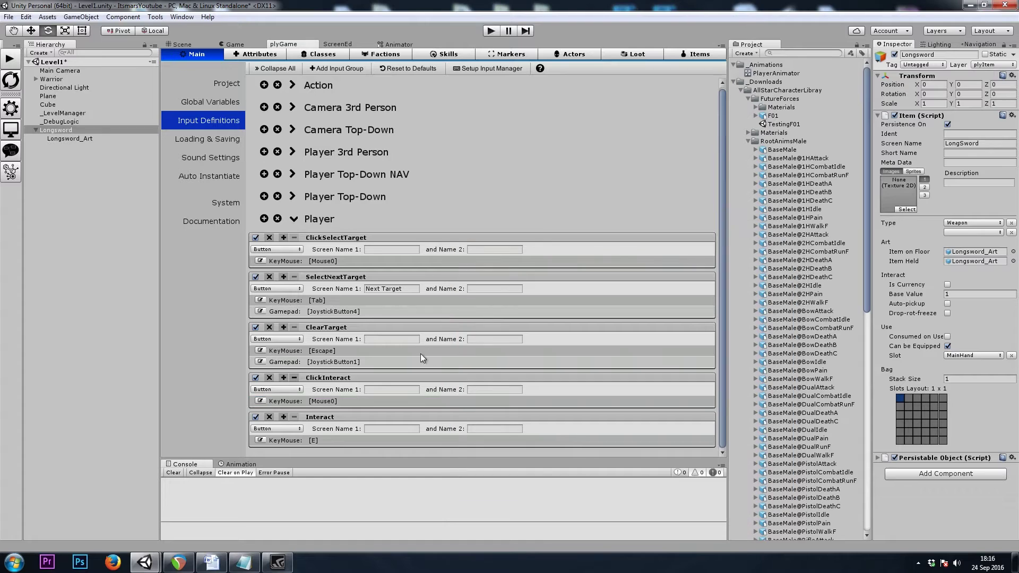
Step: Return to the scene view, fold up the Longsword hierarchy and the _Downloads folder, and expand the _Prefabs folder
click(187, 44)
click(35, 130)
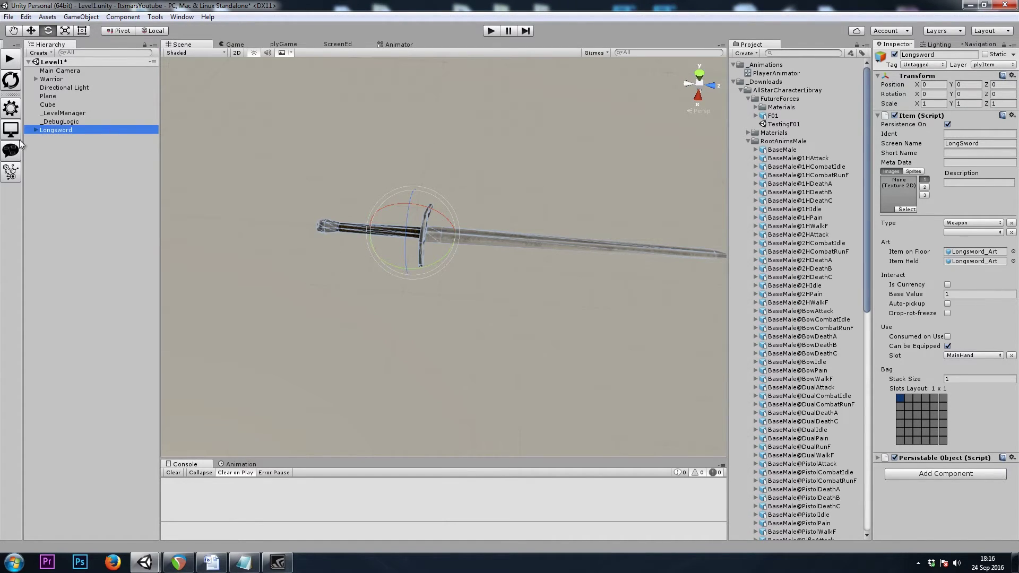
click(99, 167)
click(66, 131)
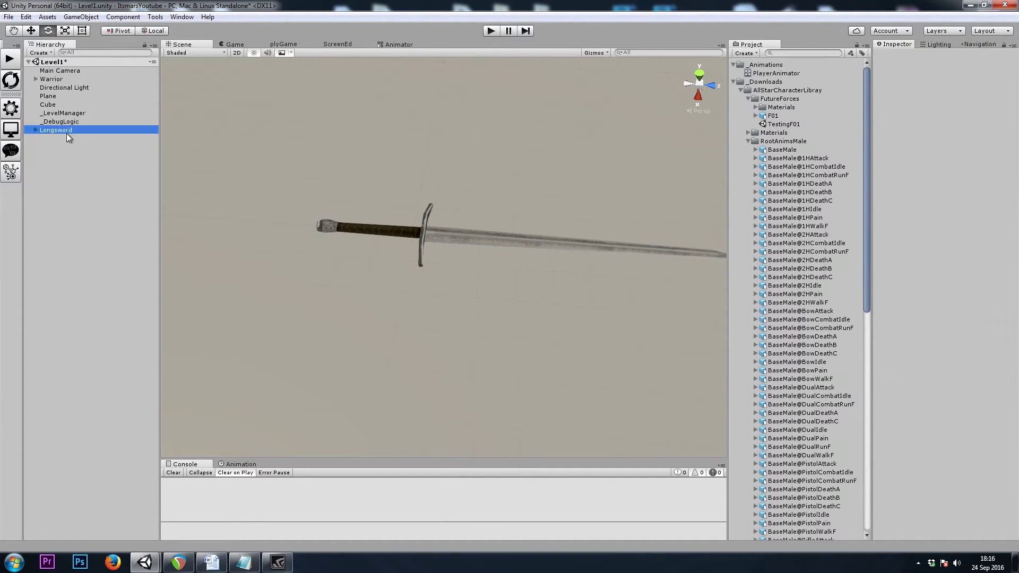
click(751, 142)
click(734, 82)
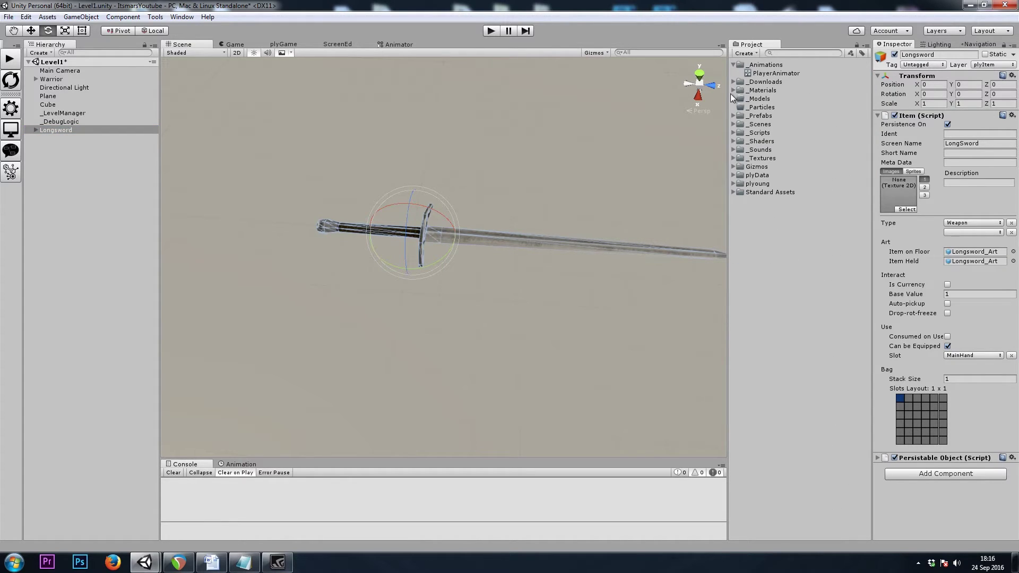
click(734, 116)
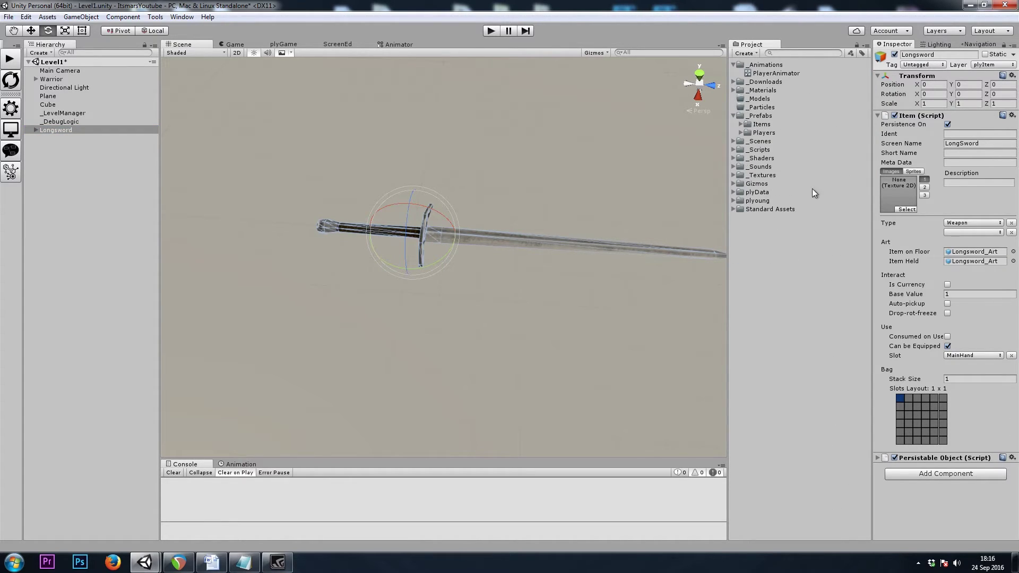
Step: Create a folder named Consumable inside the Items prefab folder
click(740, 124)
click(760, 125)
right_click(761, 127)
mouse_move(764, 130)
click(733, 130)
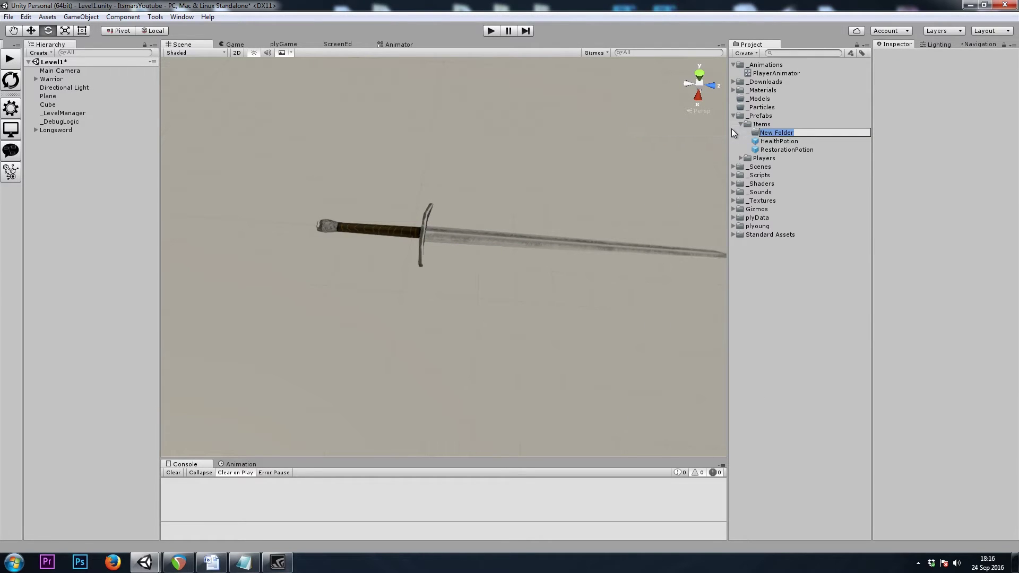
text(Consumable)
key(Return)
Step: Add a second folder named Equippable inside the Items prefab folder
right_click(754, 127)
mouse_move(778, 132)
click(696, 131)
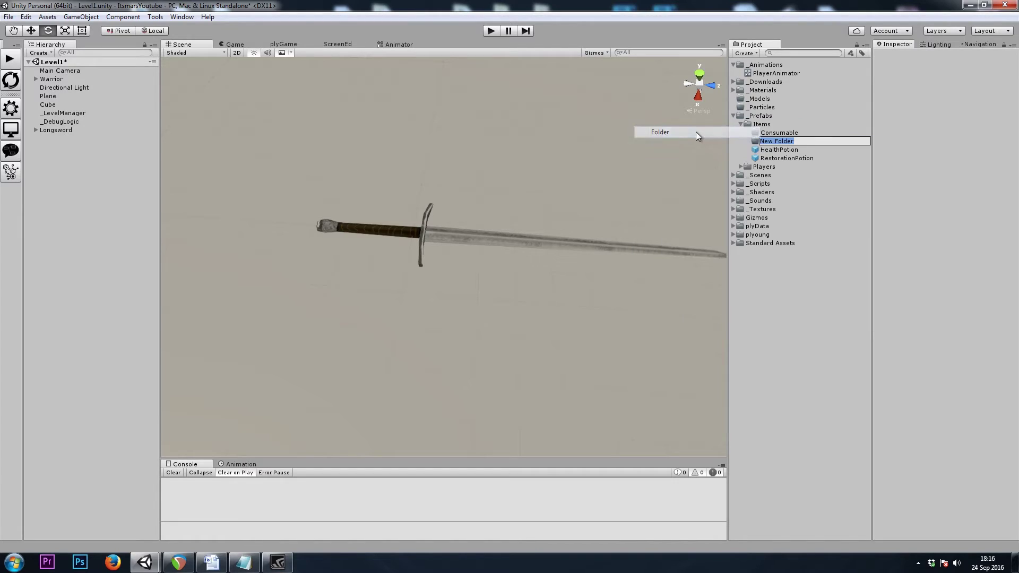
text(Equippable)
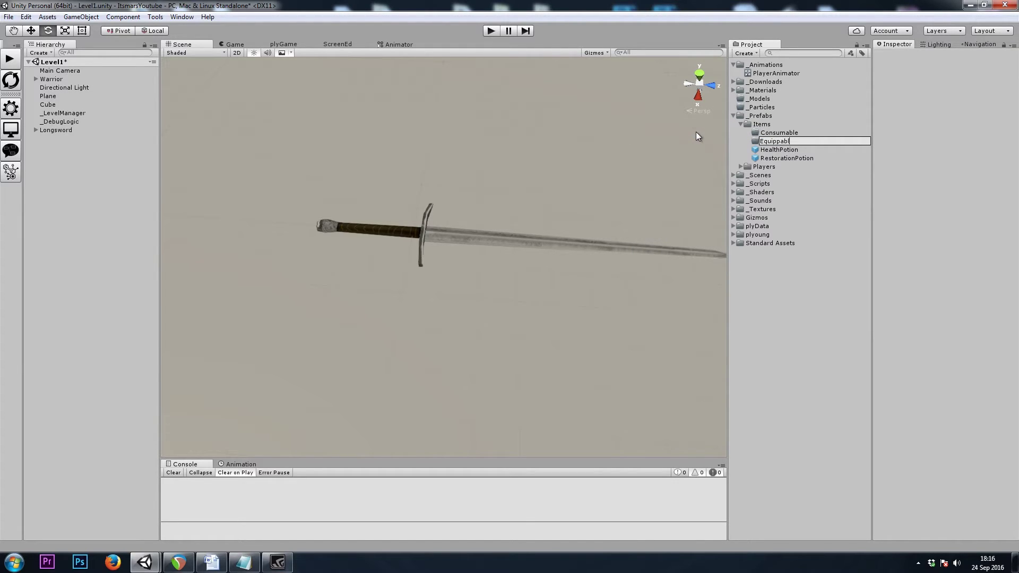
key(Return)
Step: Move the HealthPotion and RestorationPotion prefabs into Consumable and save the scene's Longsword as a prefab in Equippable
drag(778, 149, 779, 133)
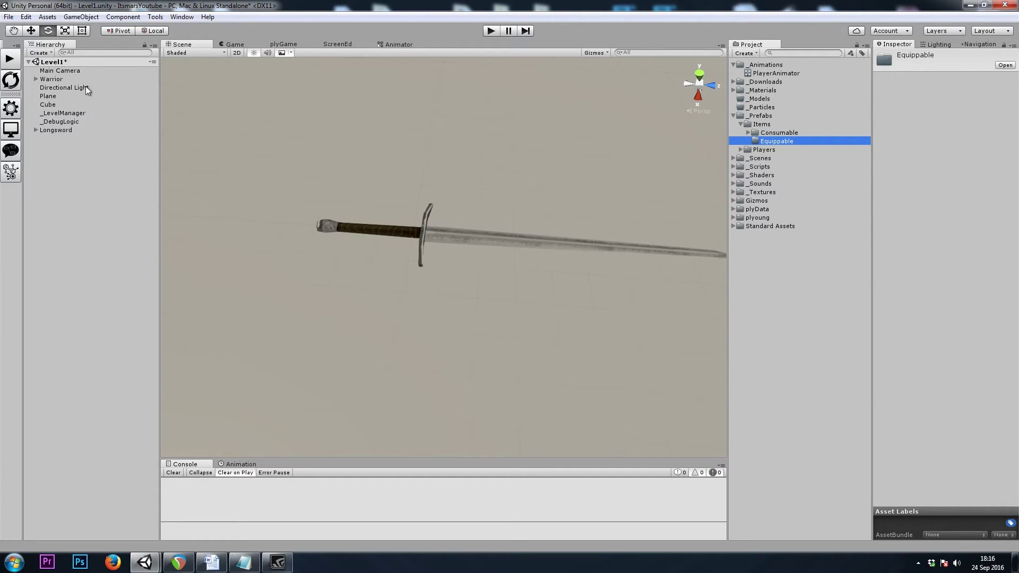
drag(55, 129, 779, 141)
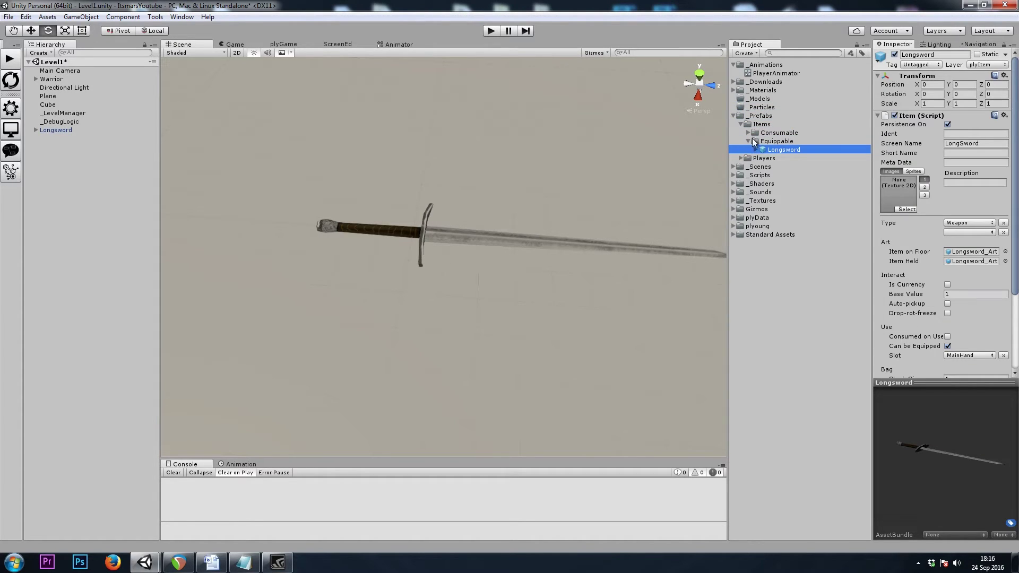
Step: Assign the swords_t_02 texture as the first item image of the Longsword in the scene
right_drag(325, 329, 565, 308)
scroll(313, 296, down, 3)
scroll(313, 296, up, 2)
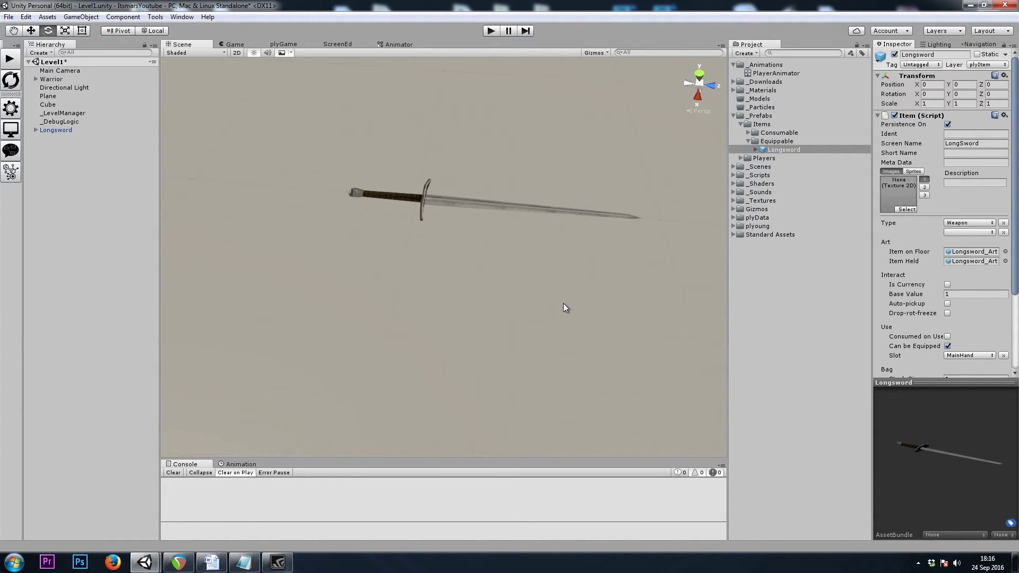
click(906, 210)
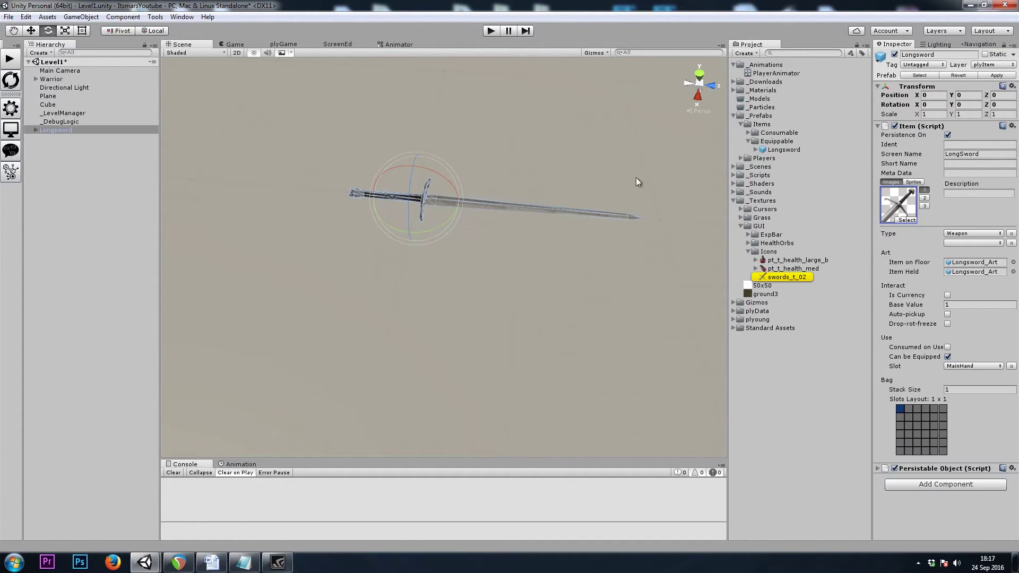
right_drag(519, 300, 518, 302)
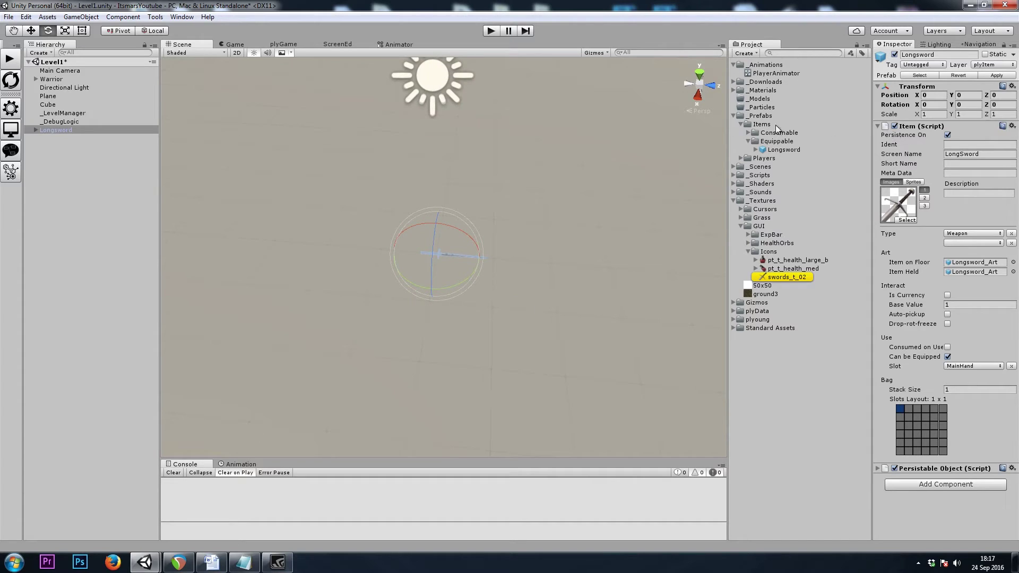
click(59, 130)
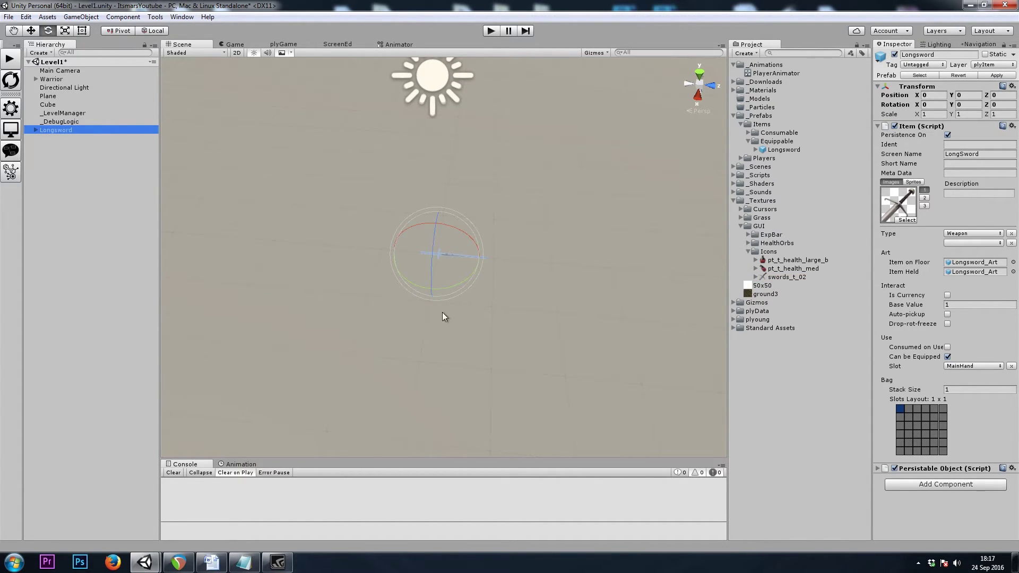
right_drag(444, 317, 530, 297)
key(w)
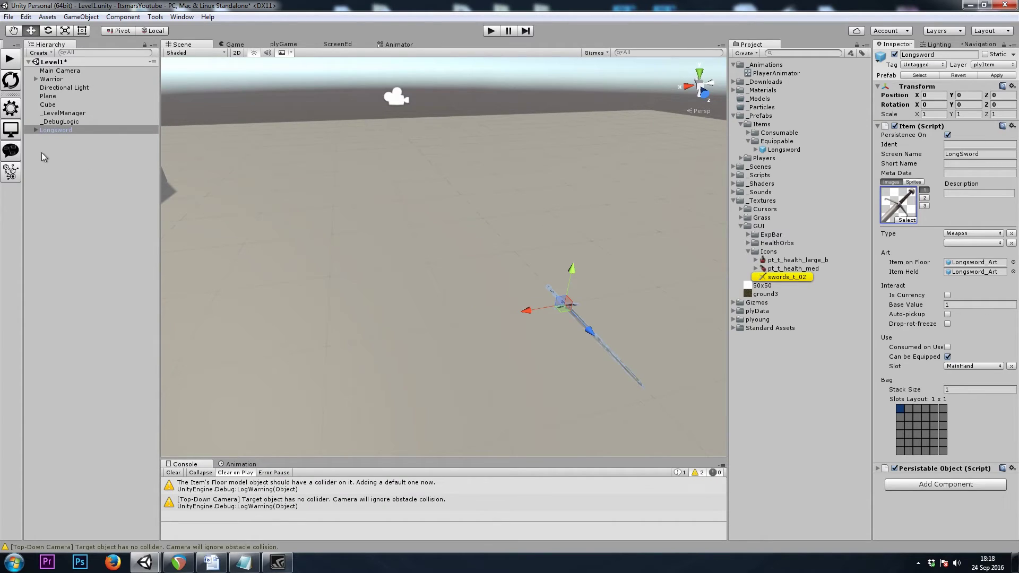
Step: Apply the scene Longsword's changes to its prefab and check the prefab's item image
click(41, 152)
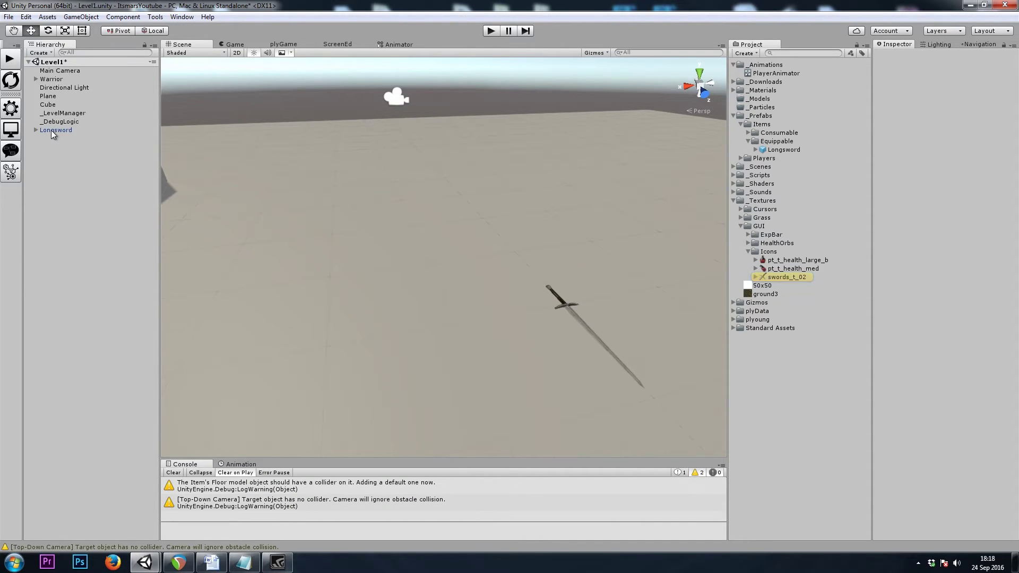
click(51, 130)
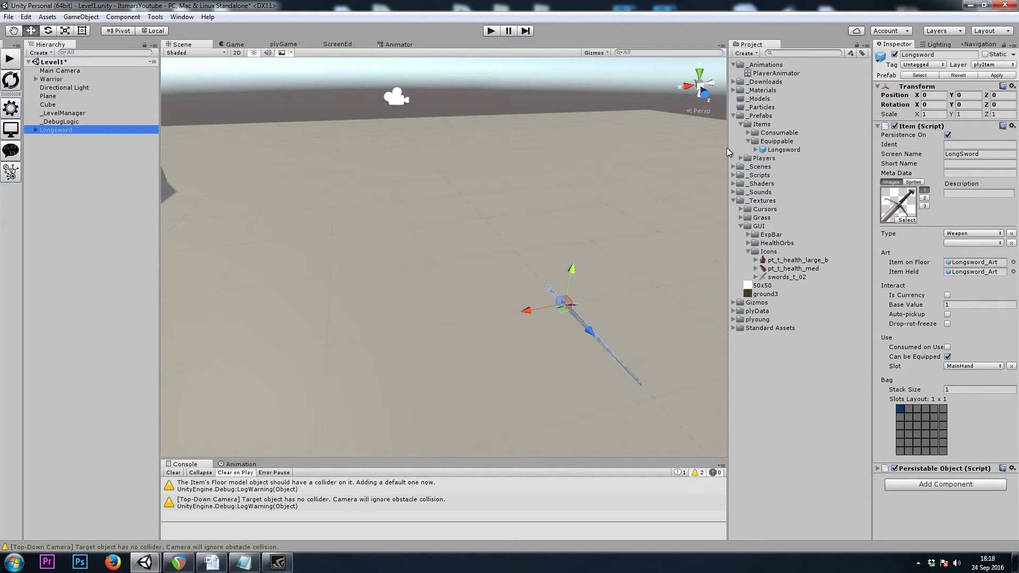
click(772, 150)
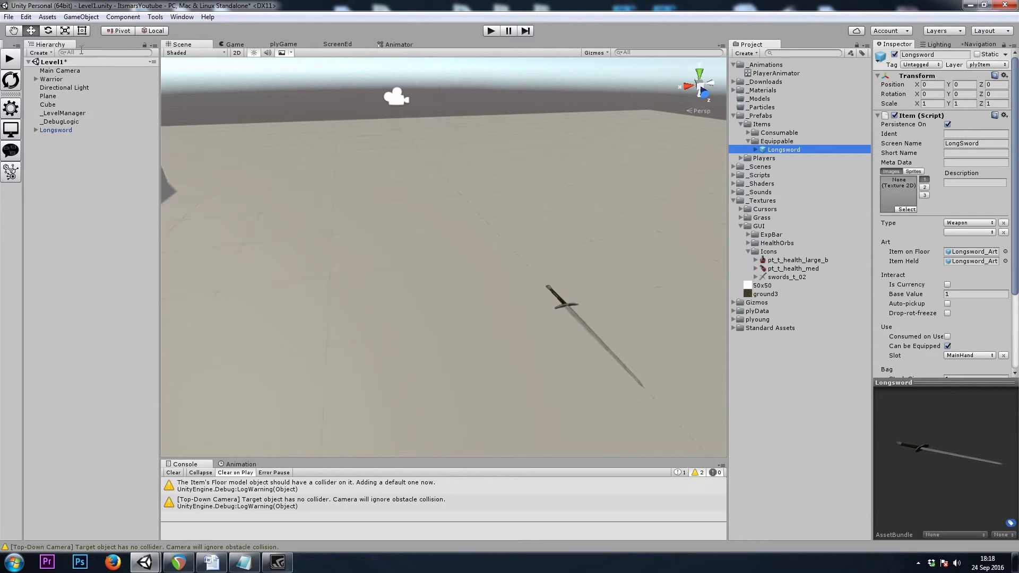
click(59, 130)
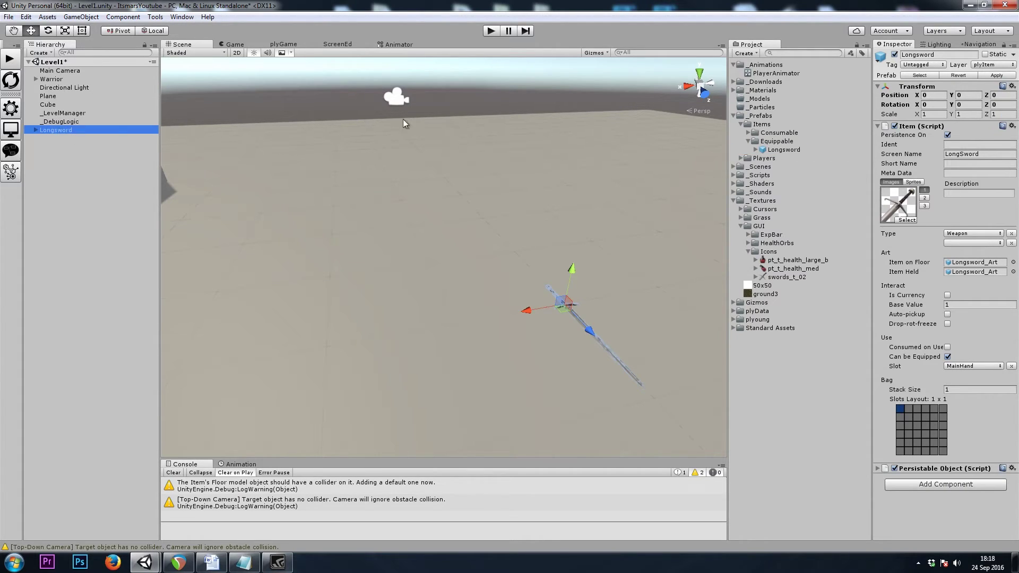
click(998, 76)
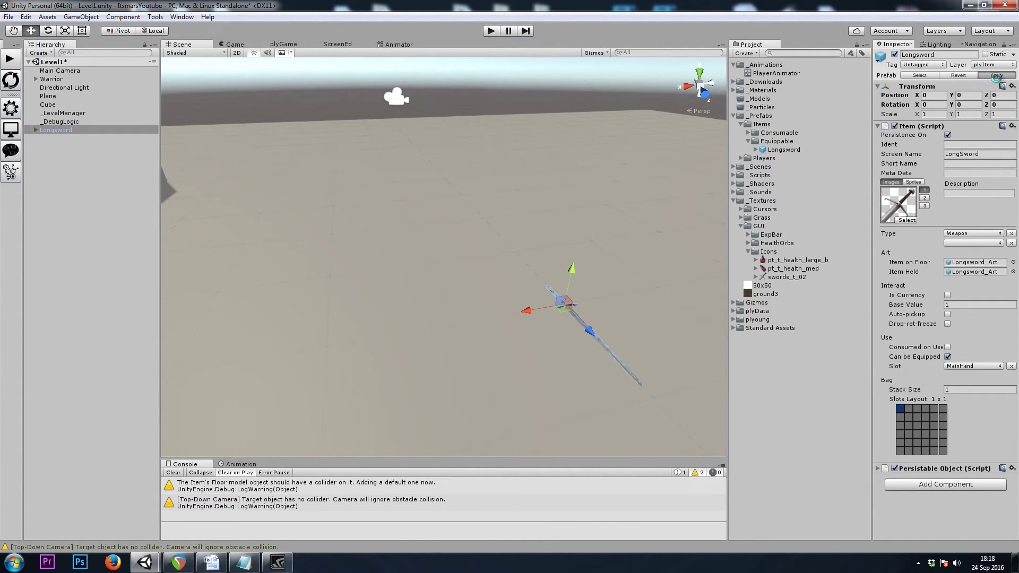
click(783, 150)
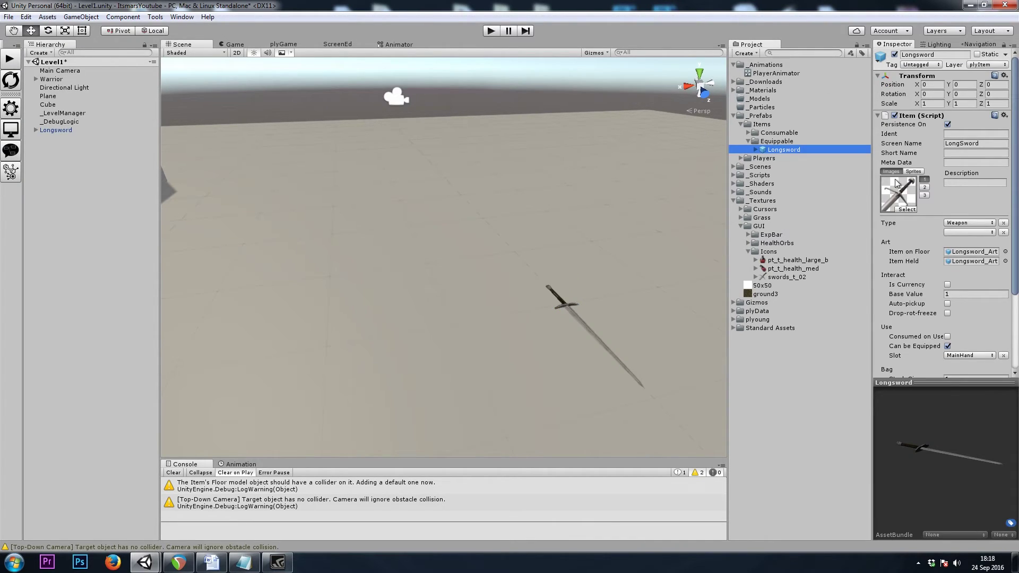
Step: Move the Longsword onto the ground near the Warrior, at about X 8.28, Z -7.62, and save the Level1 scene
right_drag(368, 154, 308, 133)
click(66, 131)
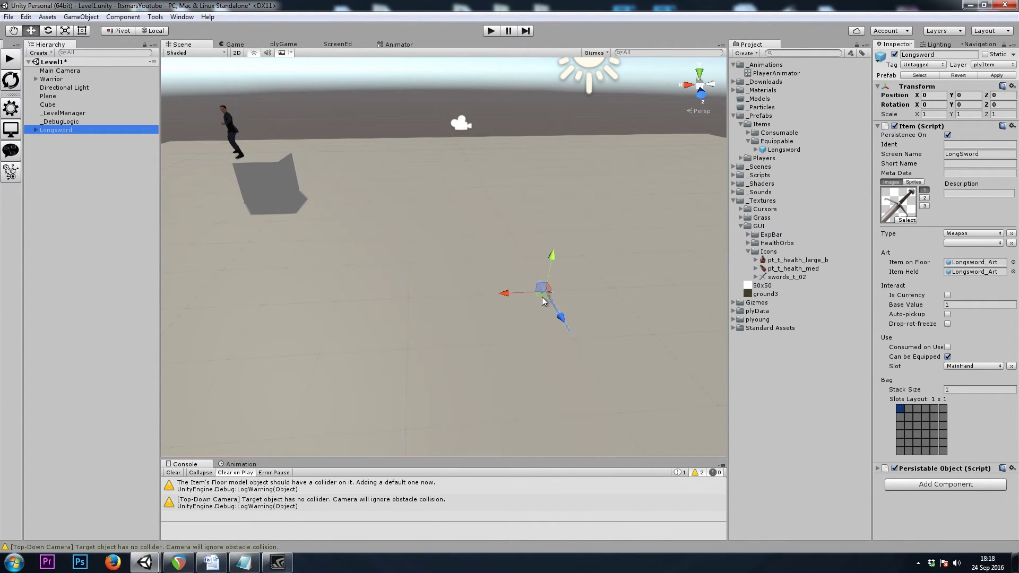
drag(542, 297, 213, 173)
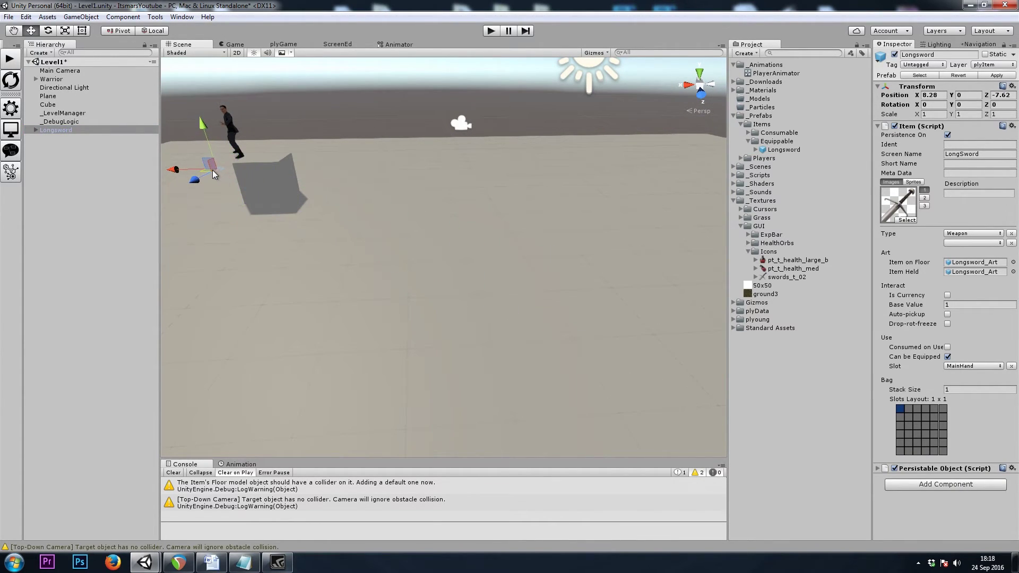
right_drag(422, 193, 433, 277)
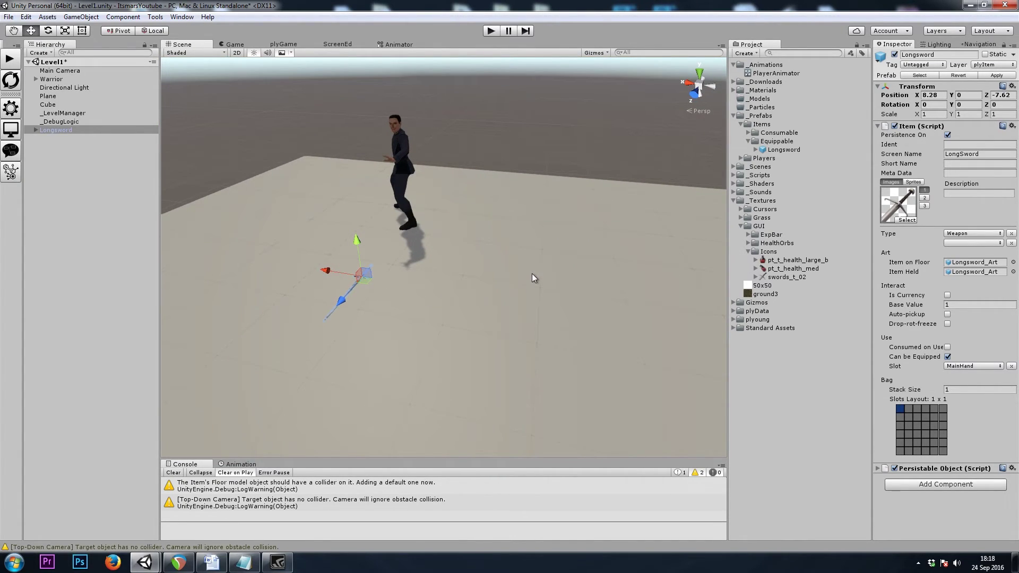
key(ctrl+s)
Step: Open the rpg_ui scene from the _Scenes folder, expand the RPG_UI object and focus the view on it
click(733, 116)
click(734, 158)
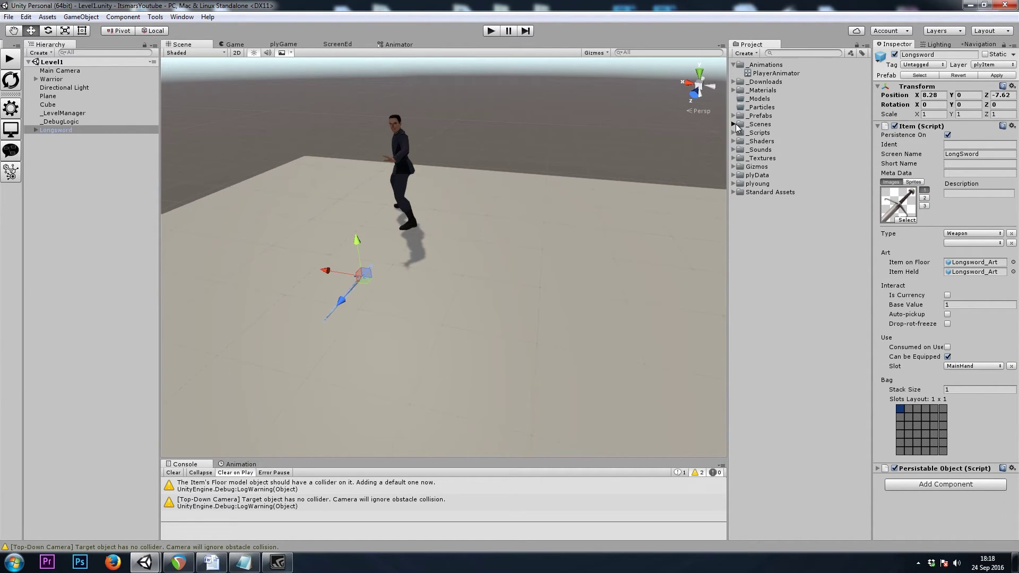
click(733, 124)
double_click(768, 158)
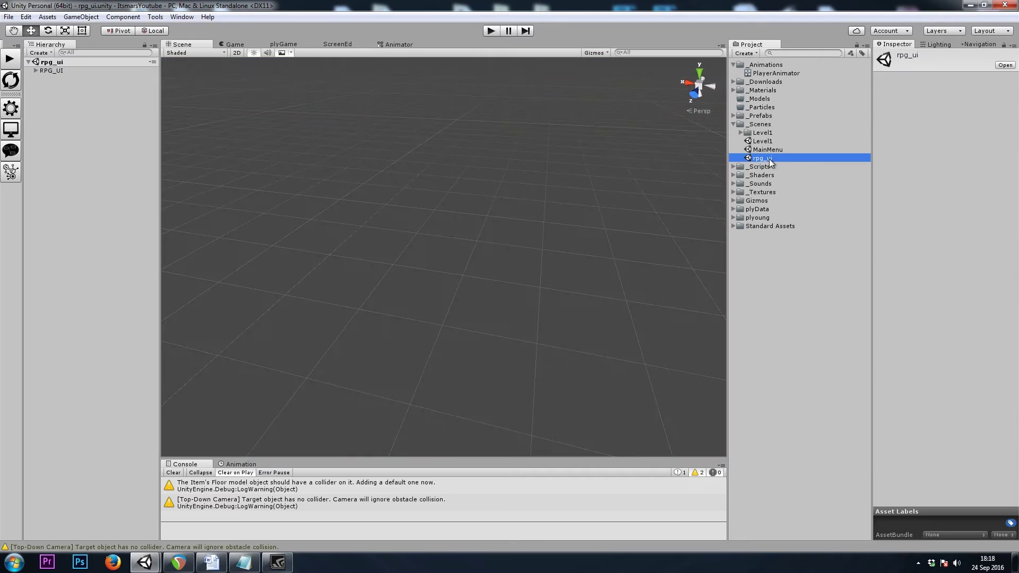
click(36, 70)
double_click(49, 70)
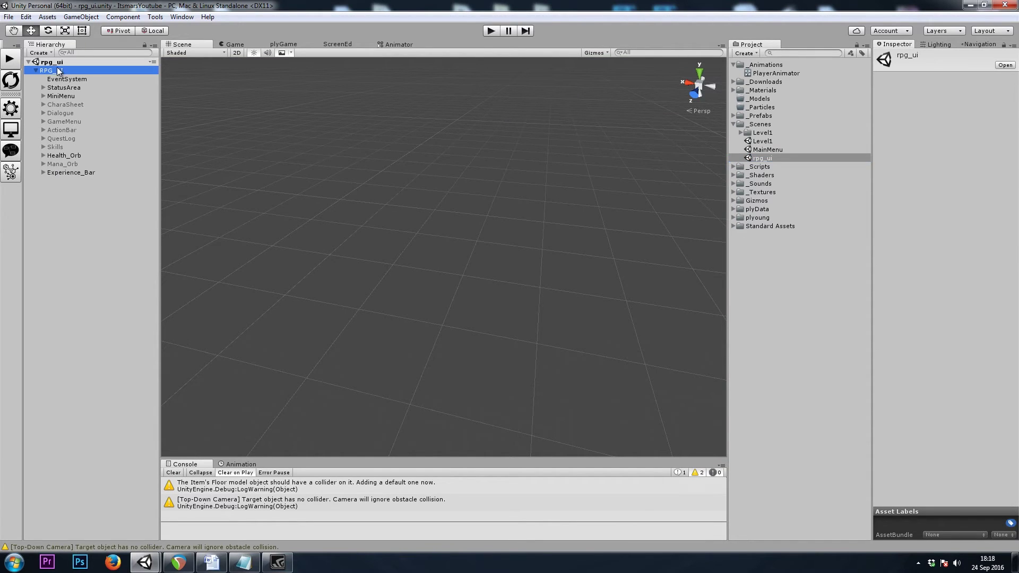
Step: Switch the scene view to 2D, activate the CharaSheet object of RPG_UI and frame its Character window
click(237, 53)
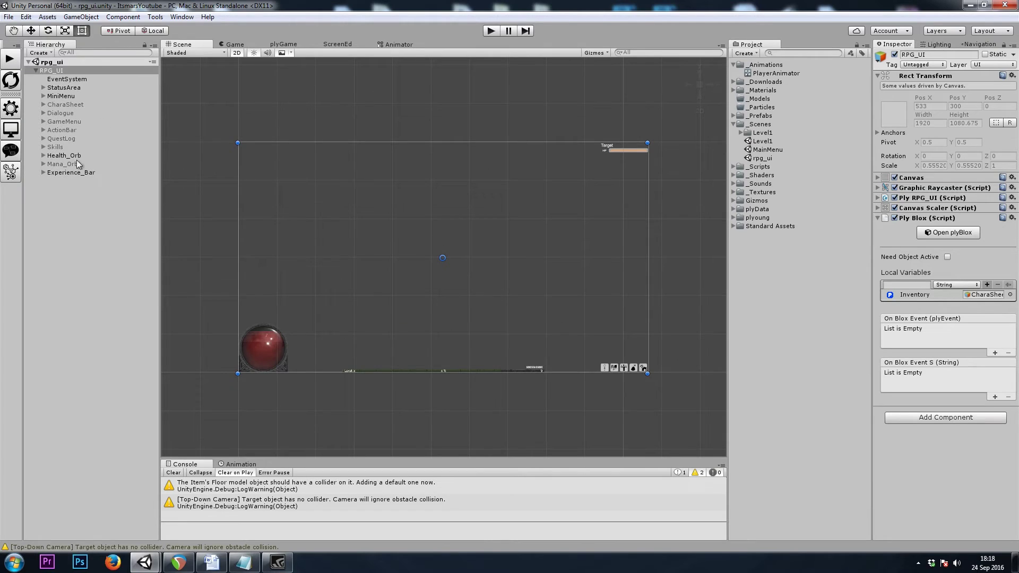
click(75, 104)
key(alt+shift+a)
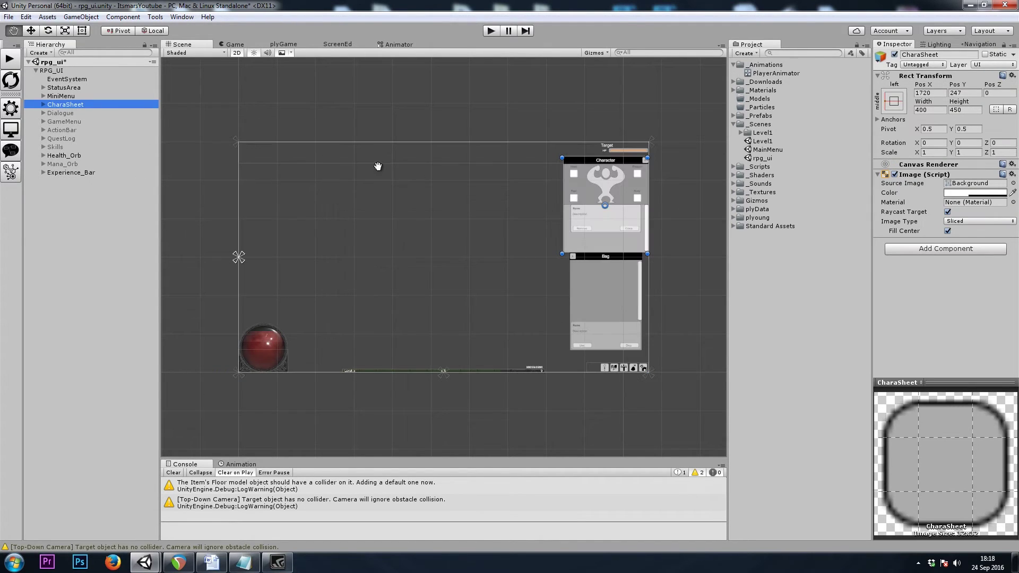
key(f)
scroll(412, 202, up, 8)
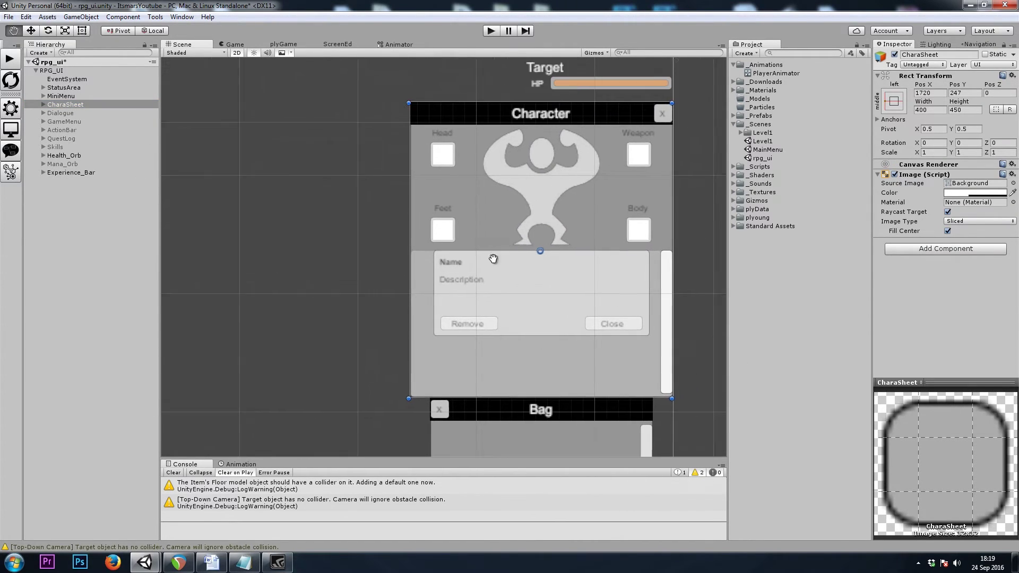
middle_drag(484, 216, 556, 190)
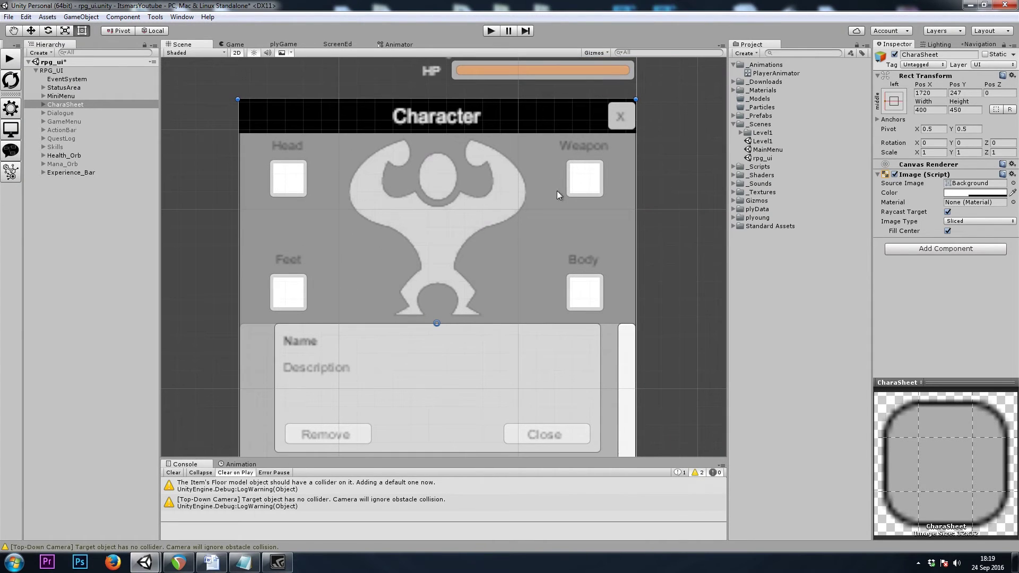
Step: Set the tag of the Weapon_Slot under CharaSheet's EquipSlots to EquipSlot MainHand
click(42, 104)
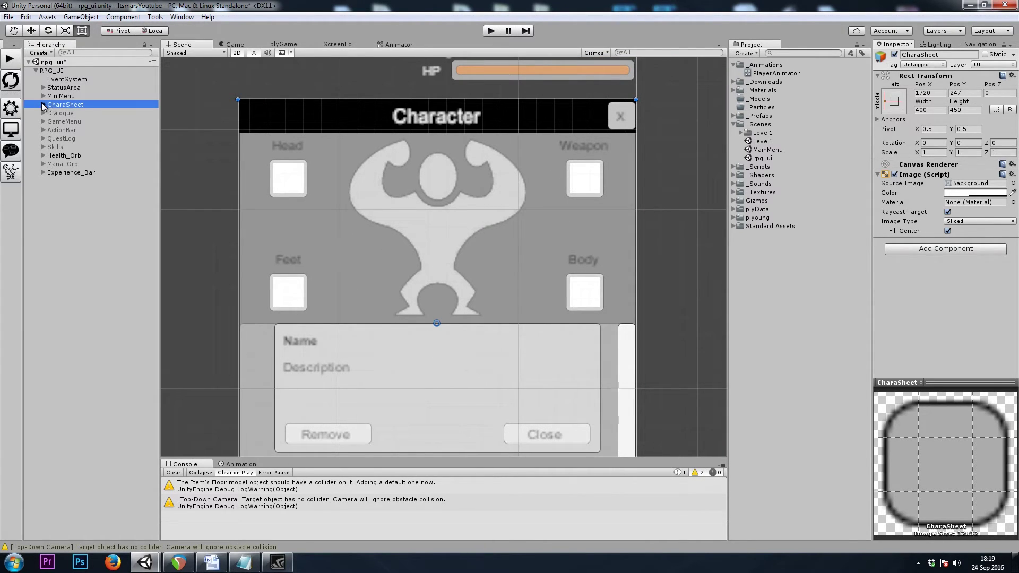
click(77, 121)
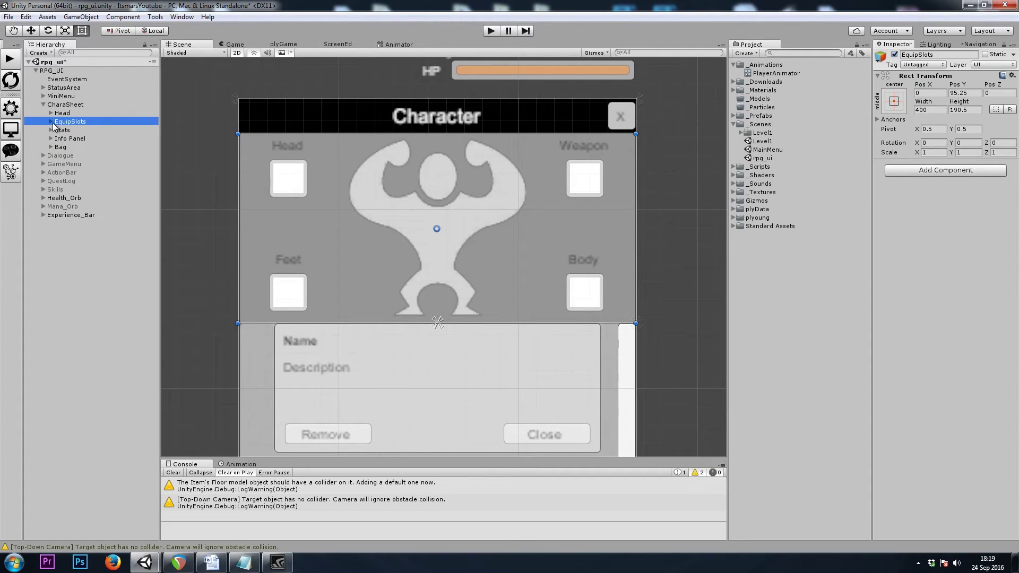
click(51, 121)
click(77, 139)
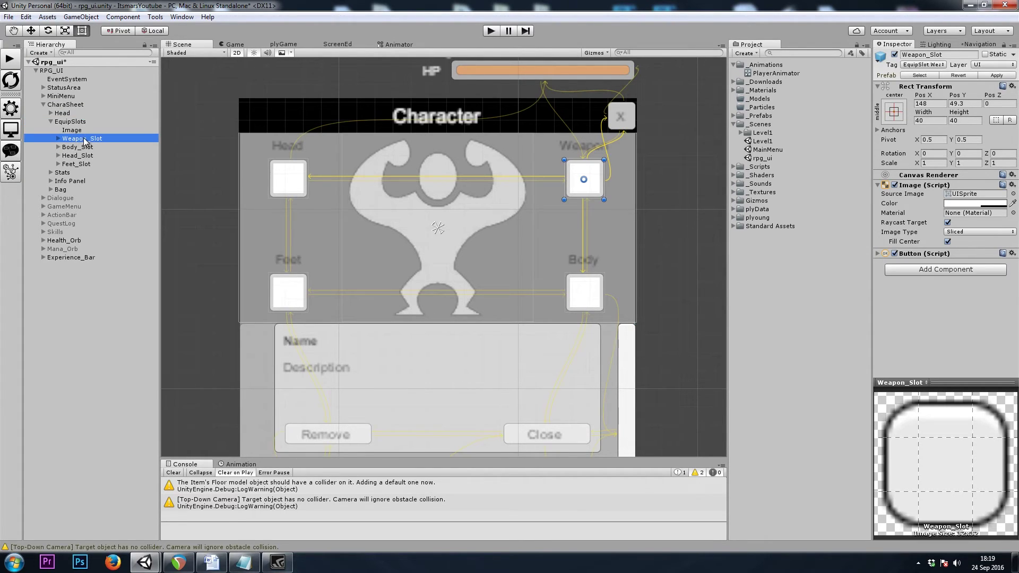
click(925, 65)
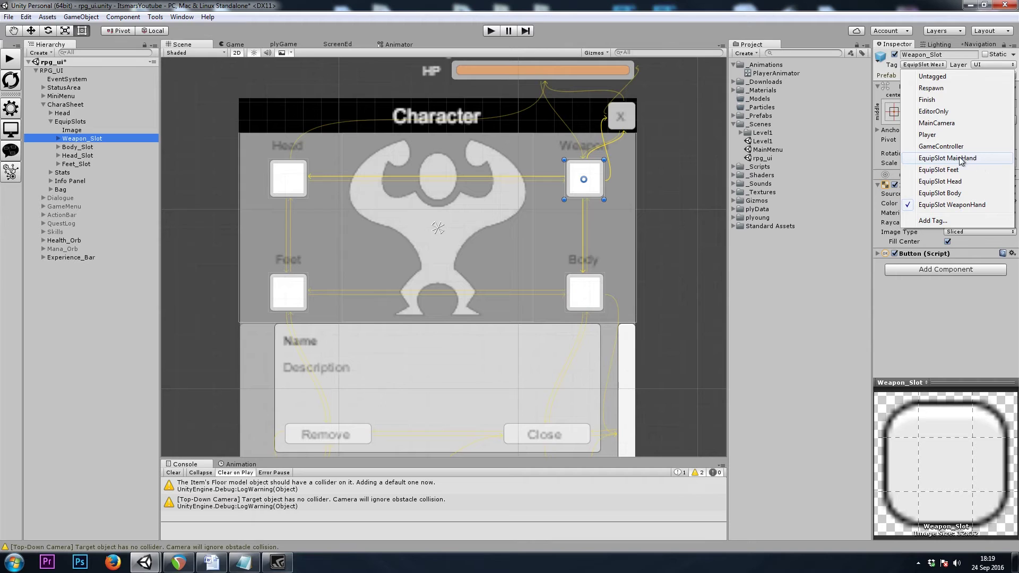
click(937, 159)
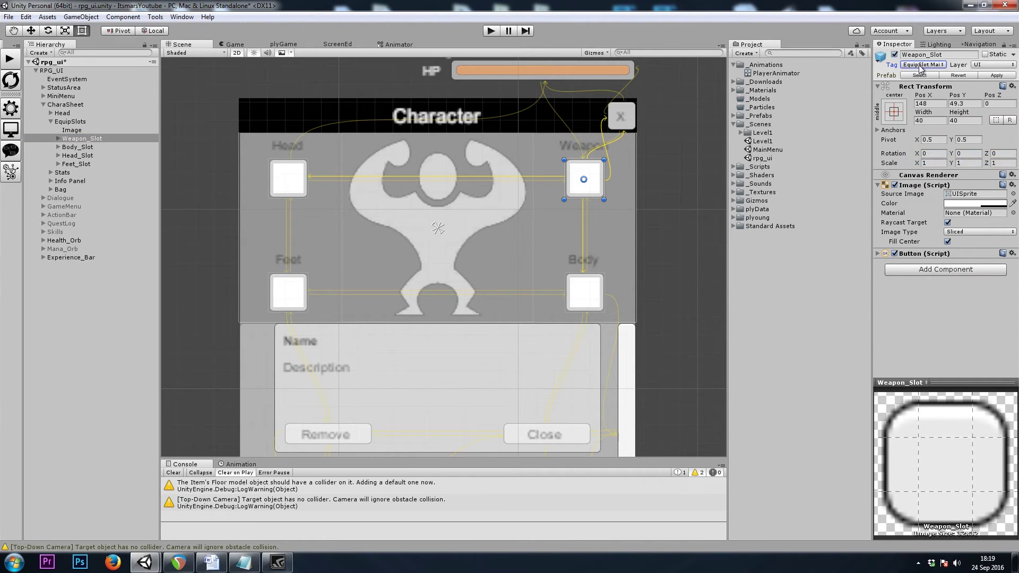
Step: Collapse EquipSlots, deactivate the CharaSheet object again and open the Level1 scene
scroll(594, 183, down, 3)
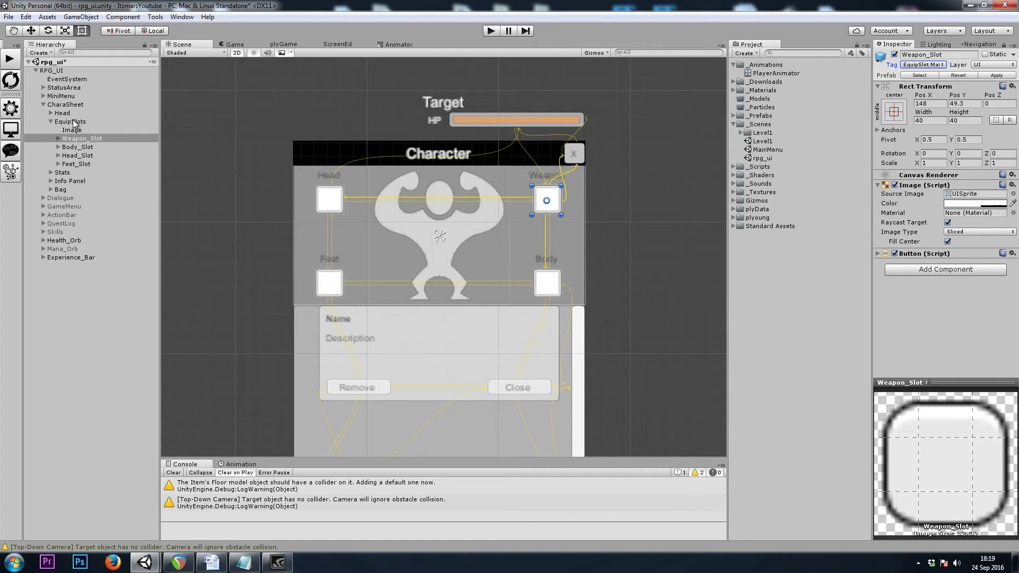
click(51, 122)
click(65, 105)
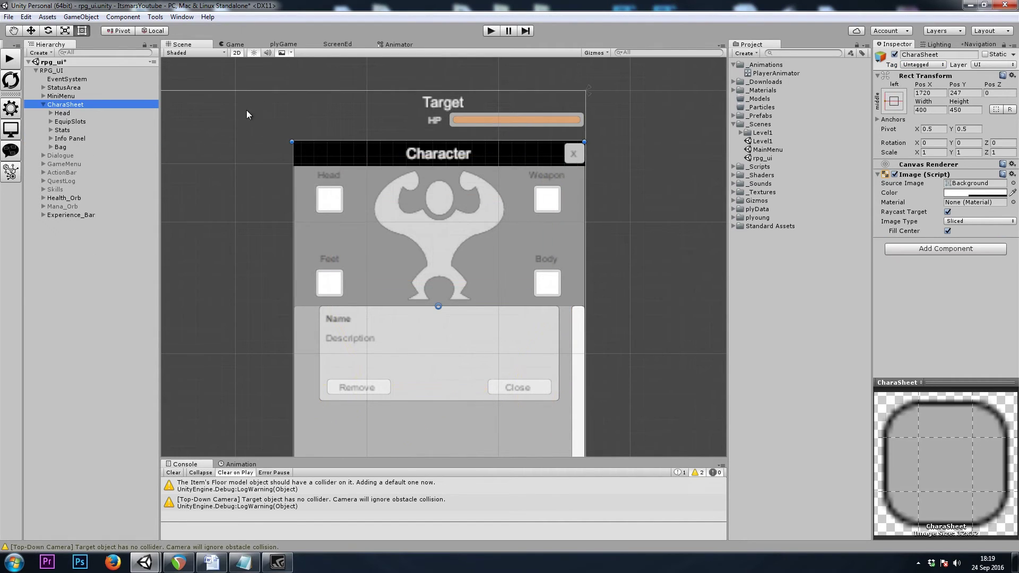
scroll(246, 294, down, 3)
key(alt+shift+a)
middle_drag(278, 295, 458, 170)
double_click(768, 141)
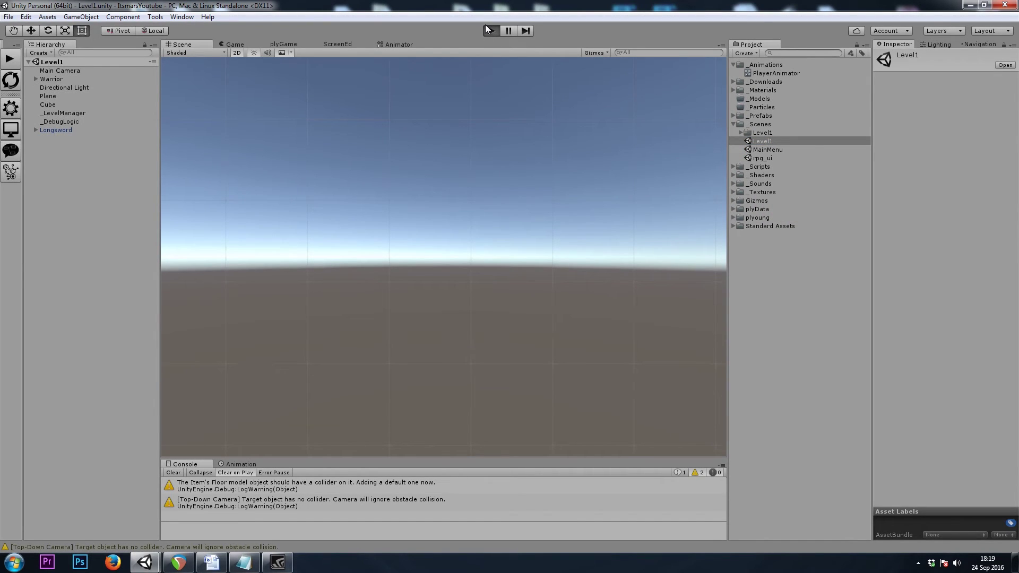
Step: Play the Level1 scene, open the character's inventory and select the LongSword in the bag
click(489, 30)
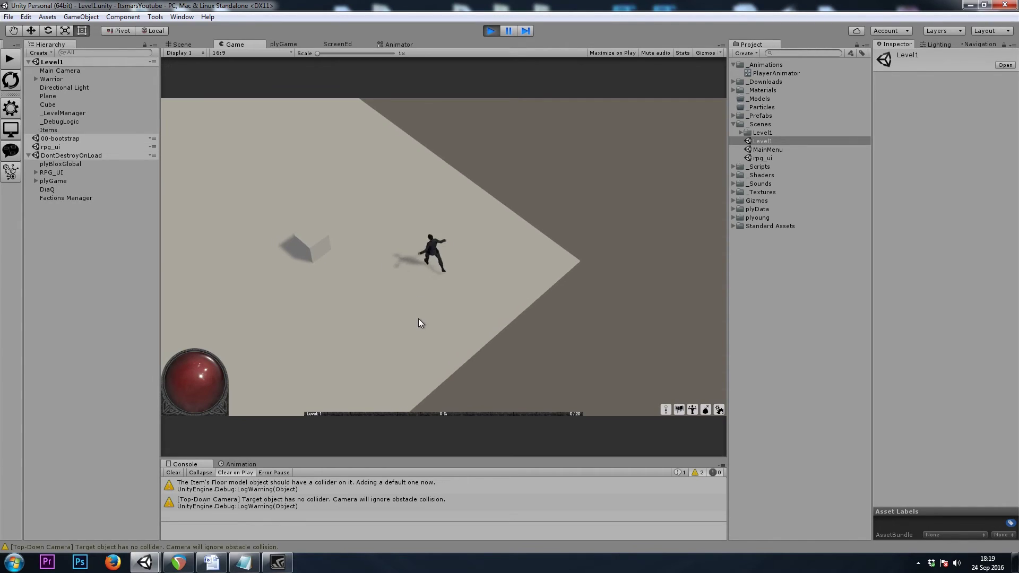
key(i)
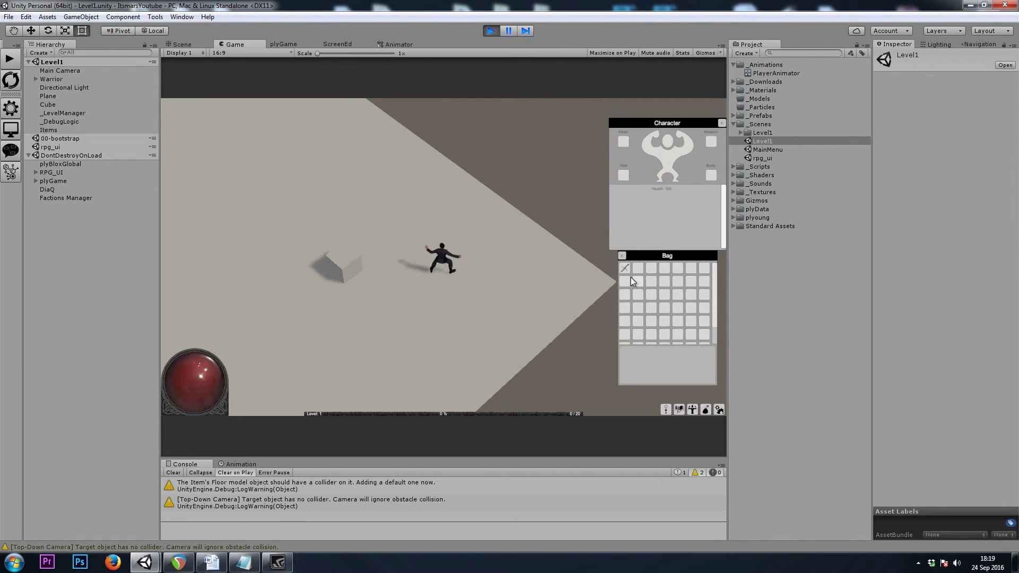
click(628, 269)
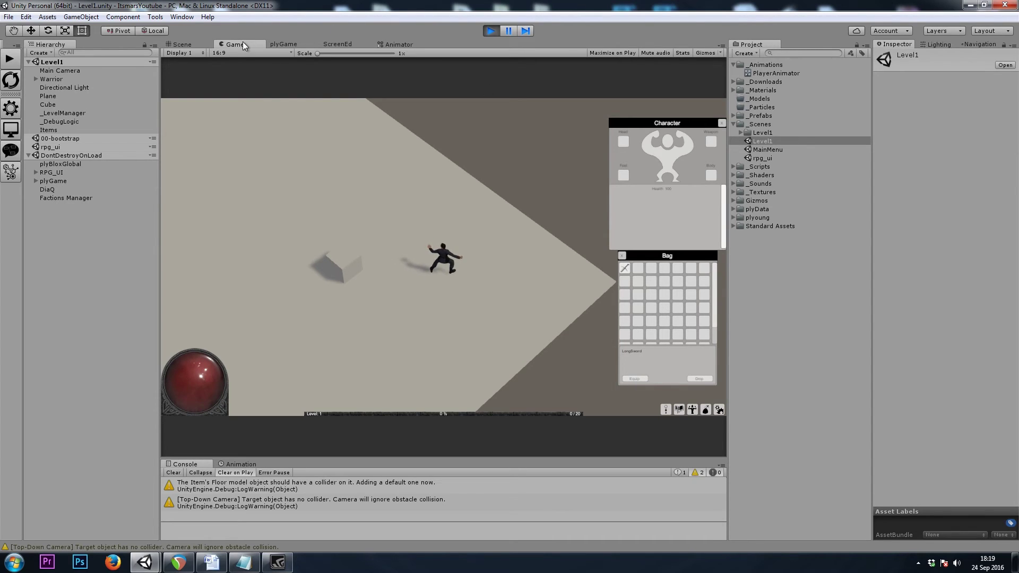
Step: Pause the running game, enable Maximize on Play for the Game view and resume playing
click(508, 30)
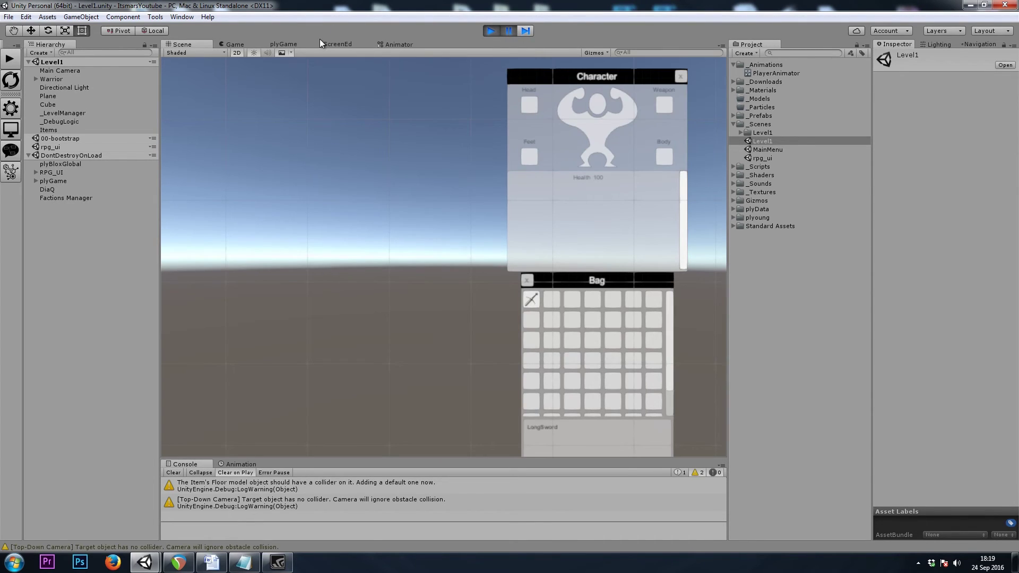
click(232, 45)
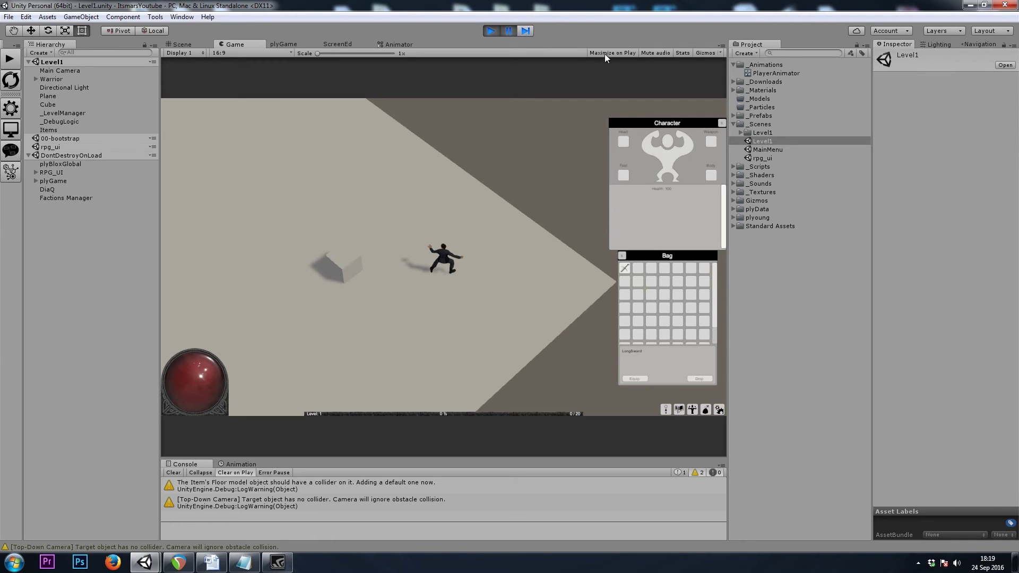
click(508, 30)
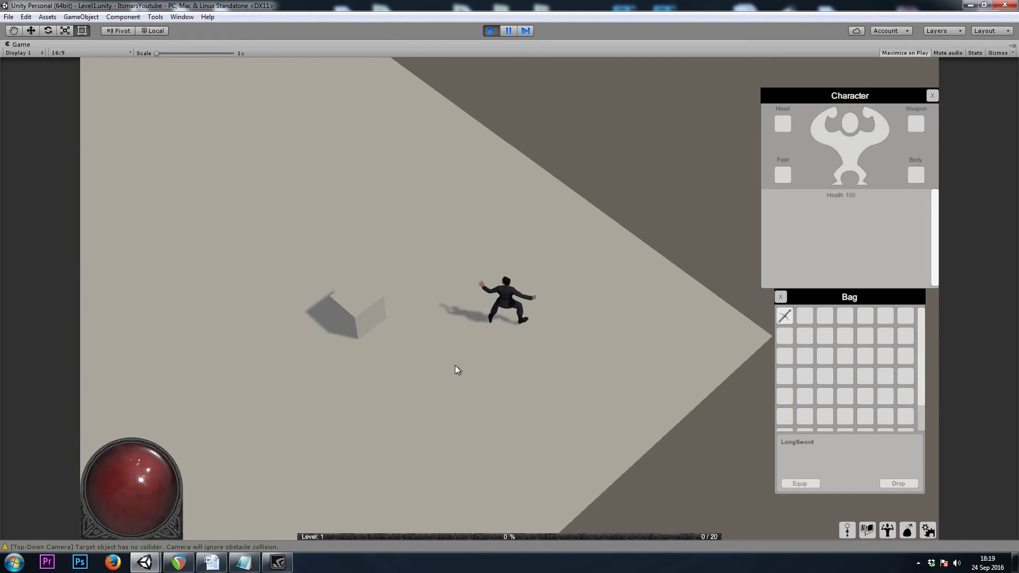
Step: Test equipping the LongSword from the bag and removing it from the Weapon slot twice, walking the character in between
click(800, 484)
click(578, 311)
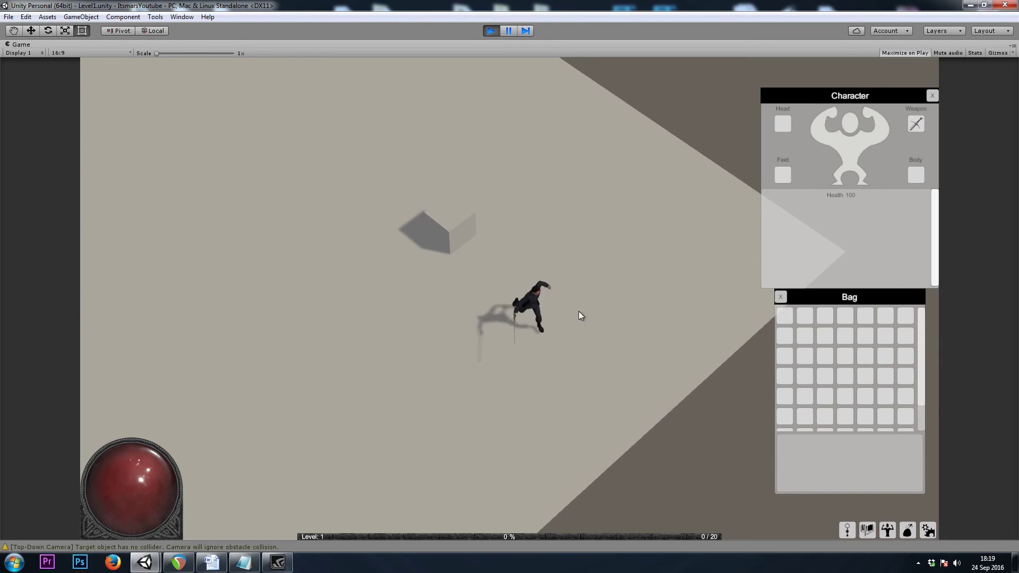
click(920, 124)
click(803, 238)
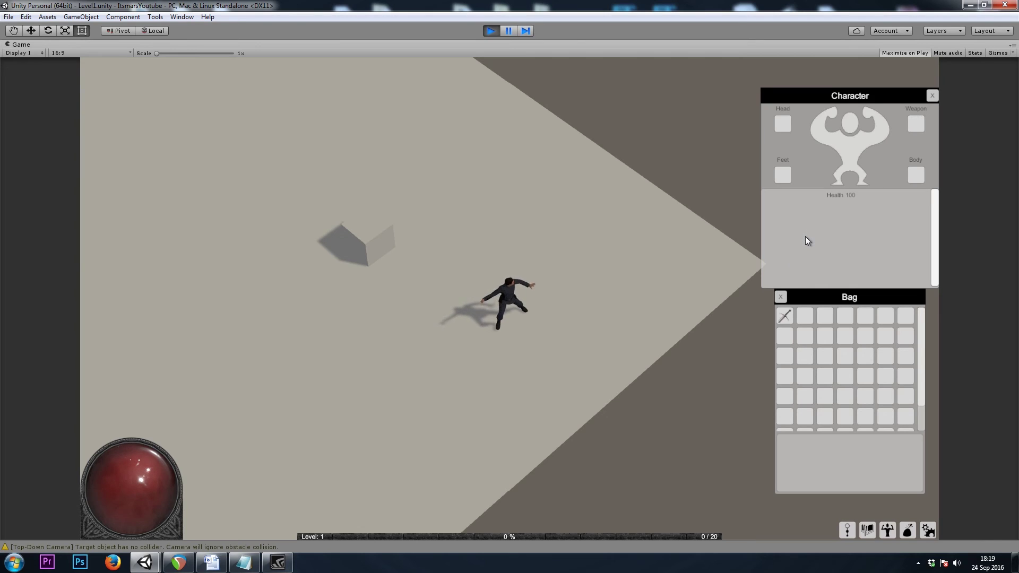
click(785, 317)
click(798, 483)
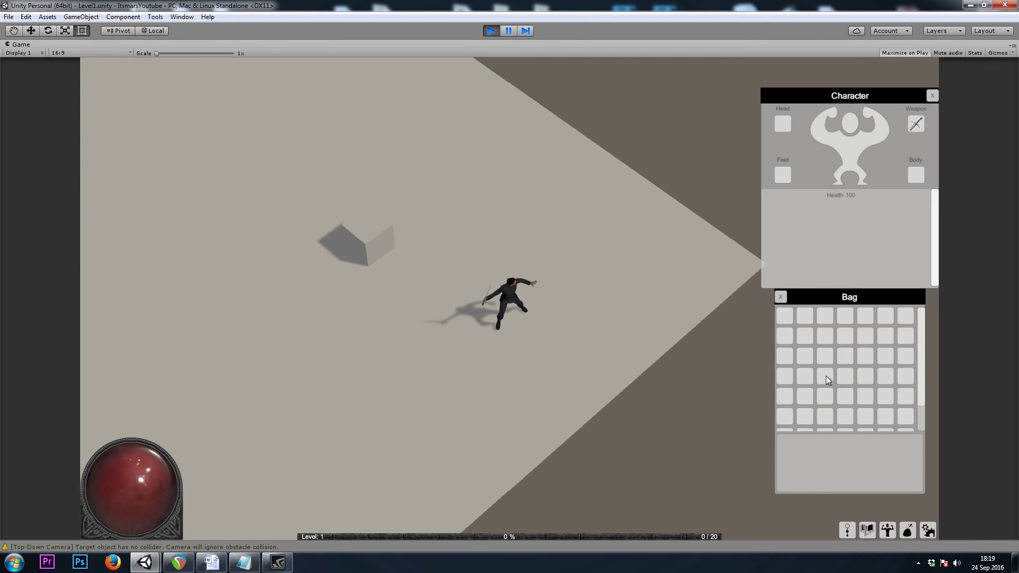
click(916, 124)
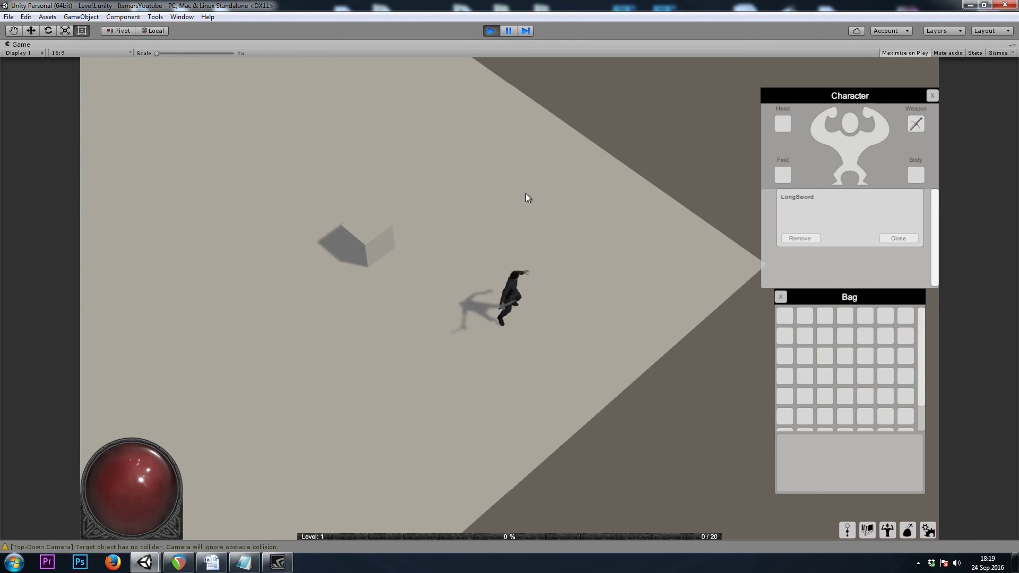
click(800, 240)
Step: Select the LongSword in the bag, walk the character around the level and close the inventory
click(787, 318)
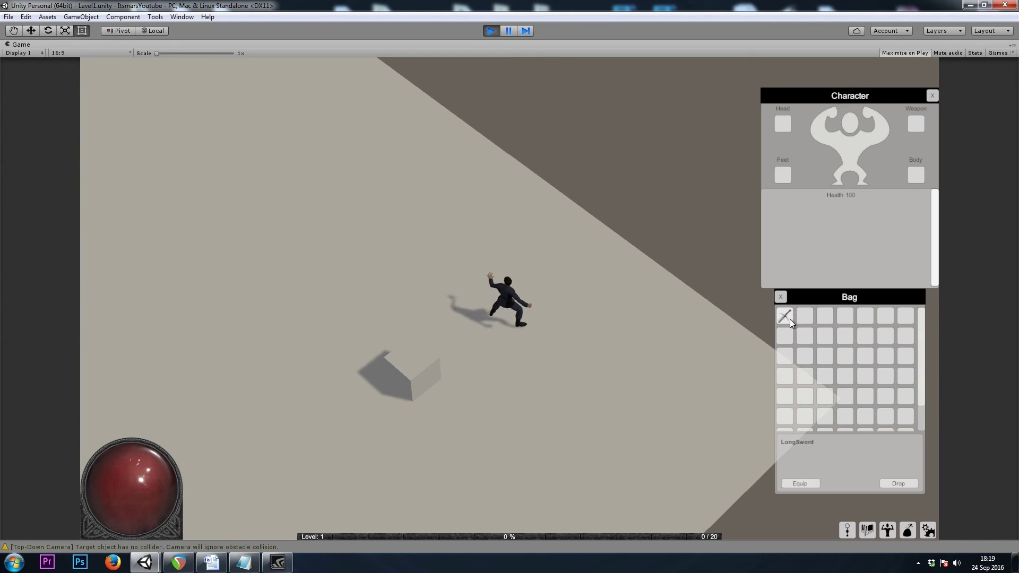
mouse_move(368, 241)
mouse_down()
mouse_move(300, 307)
mouse_move(439, 430)
mouse_move(631, 257)
mouse_move(681, 123)
mouse_up()
mouse_move(243, 341)
mouse_down()
mouse_move(295, 164)
mouse_move(635, 185)
mouse_move(649, 393)
mouse_move(507, 455)
mouse_move(584, 419)
mouse_move(523, 324)
mouse_up()
click(539, 341)
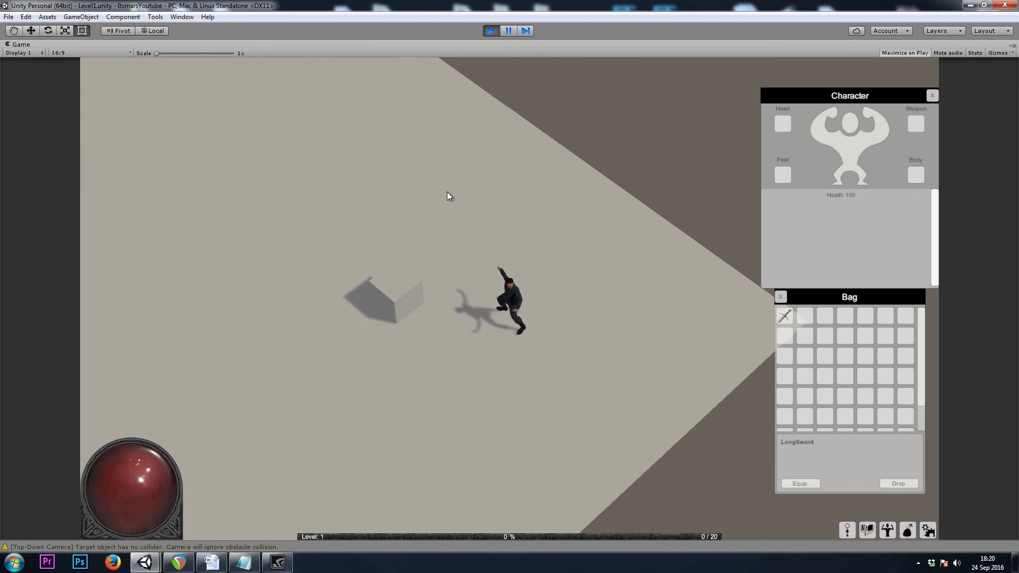
click(371, 197)
key(i)
click(491, 371)
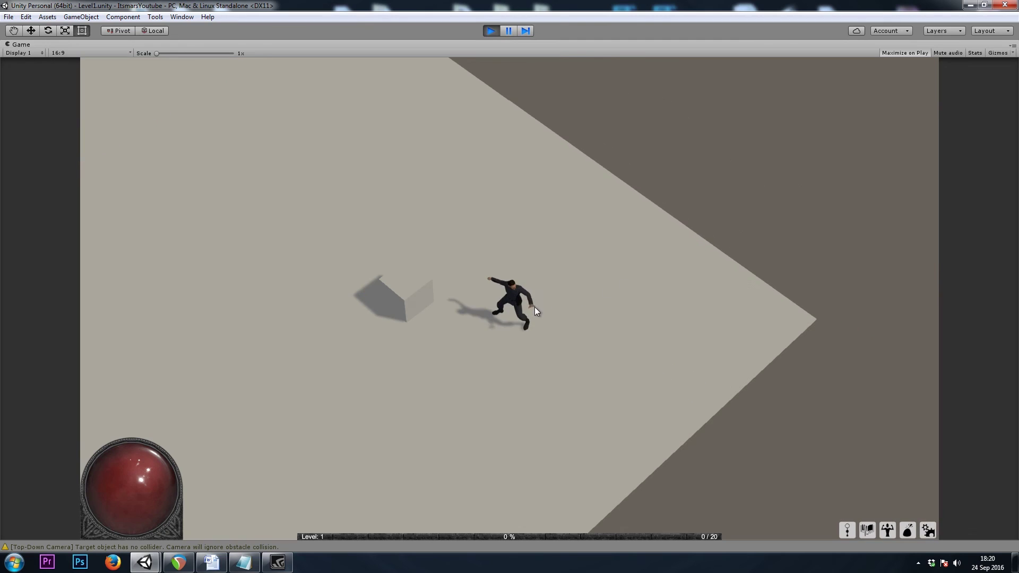